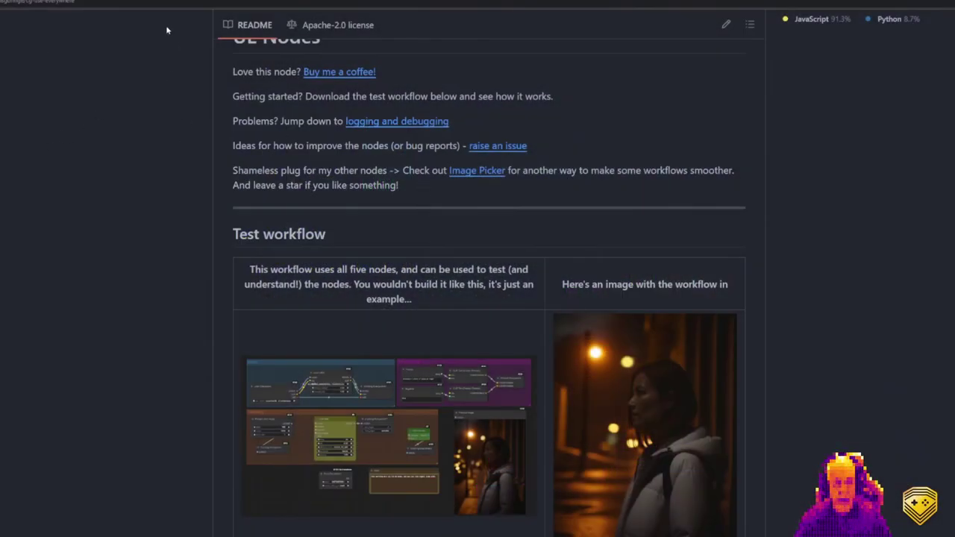
{"action": "scroll", "coordinate": [571, 241], "scroll_direction": "down", "scroll_amount": 12}
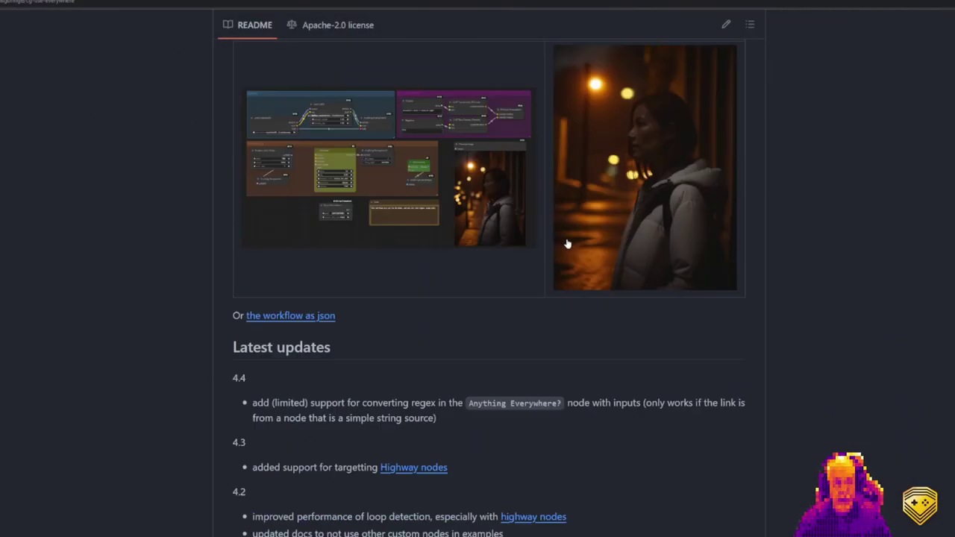
{"action": "scroll", "coordinate": [601, 288], "scroll_direction": "up", "scroll_amount": 15}
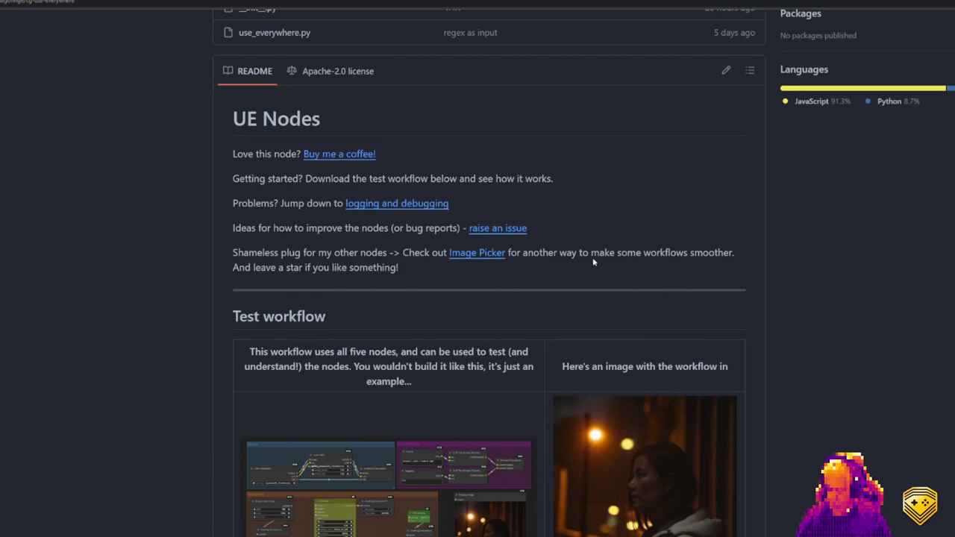
{"action": "scroll", "coordinate": [594, 262], "scroll_direction": "down", "scroll_amount": 12}
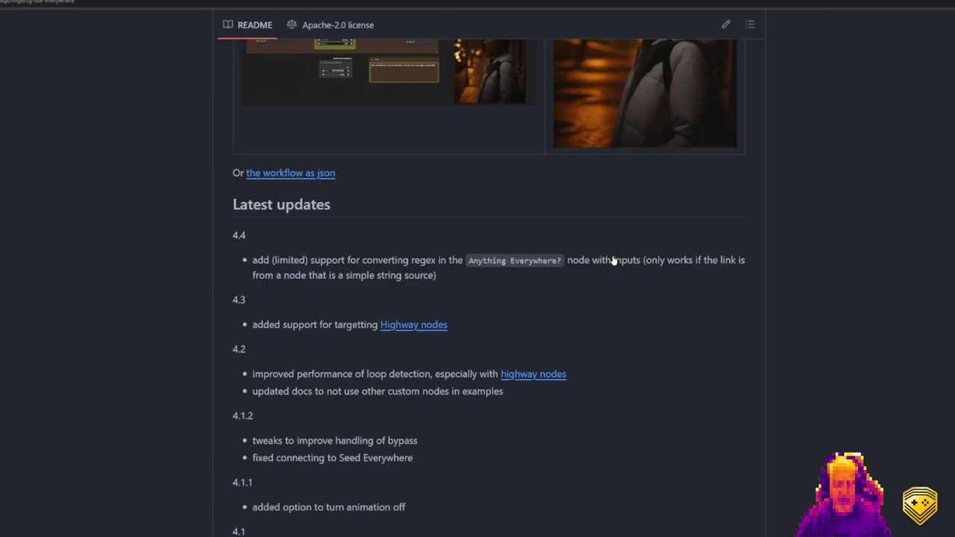
{"action": "scroll", "coordinate": [614, 257], "scroll_direction": "down", "scroll_amount": 2}
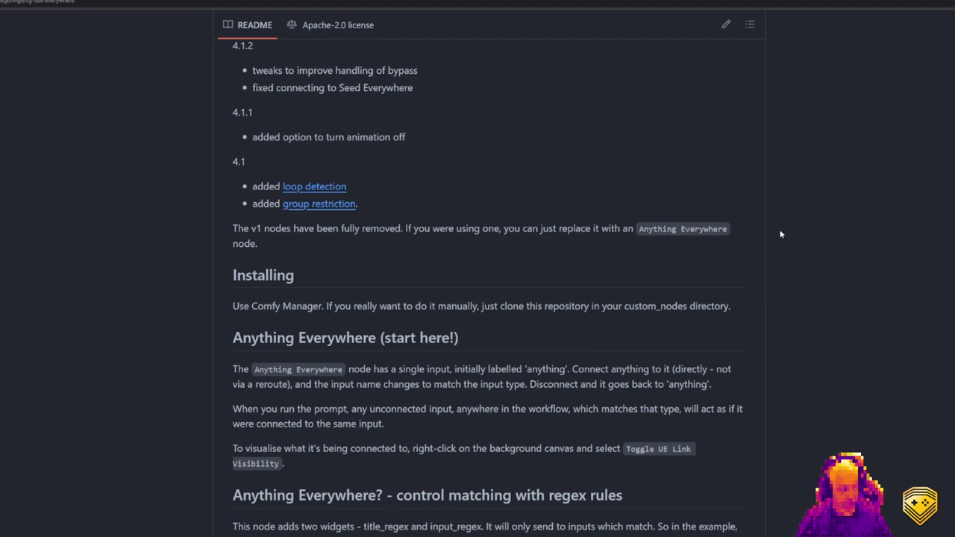
{"action": "scroll", "coordinate": [816, 256], "scroll_direction": "up", "scroll_amount": 3}
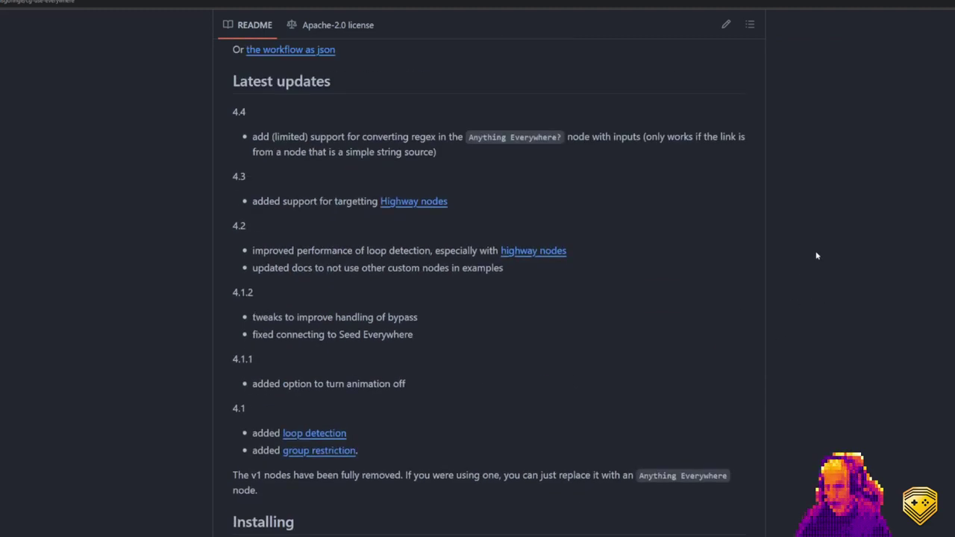
{"action": "scroll", "coordinate": [816, 256], "scroll_direction": "up", "scroll_amount": 5}
{"action": "scroll", "coordinate": [816, 256], "scroll_direction": "up", "scroll_amount": 1}
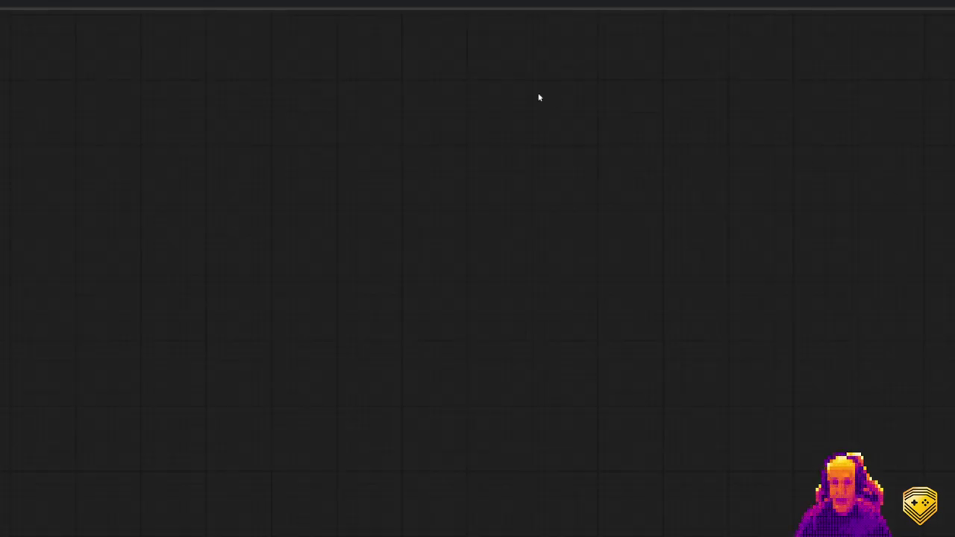
- Insert the 0a-Shima Commonground node template onto the canvas
{"action": "right_click", "coordinate": [340, 30]}
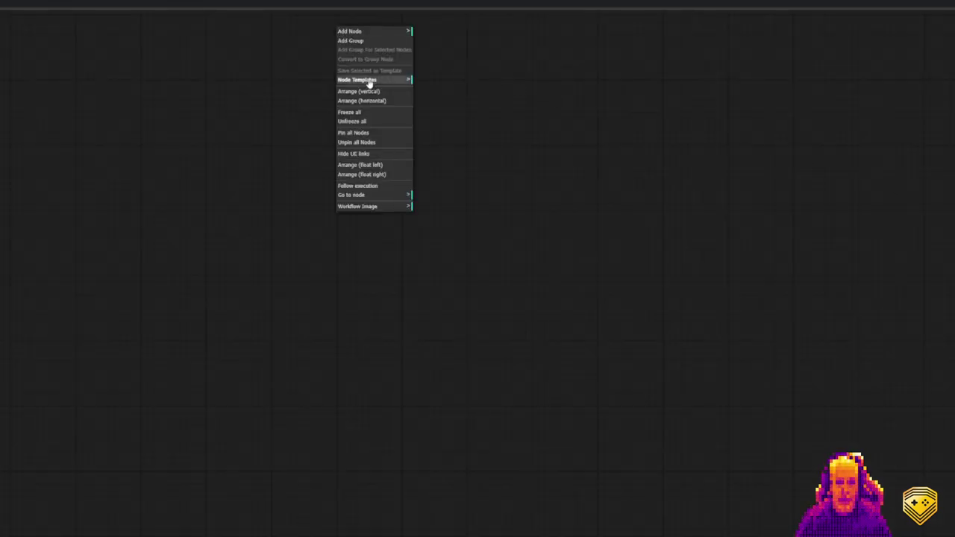
{"action": "left_click", "coordinate": [368, 82]}
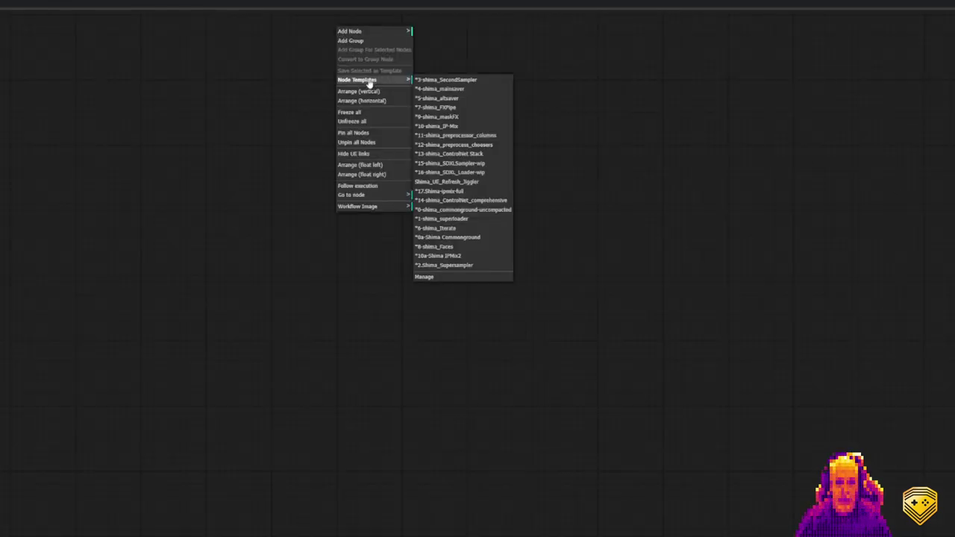
{"action": "left_click", "coordinate": [465, 237]}
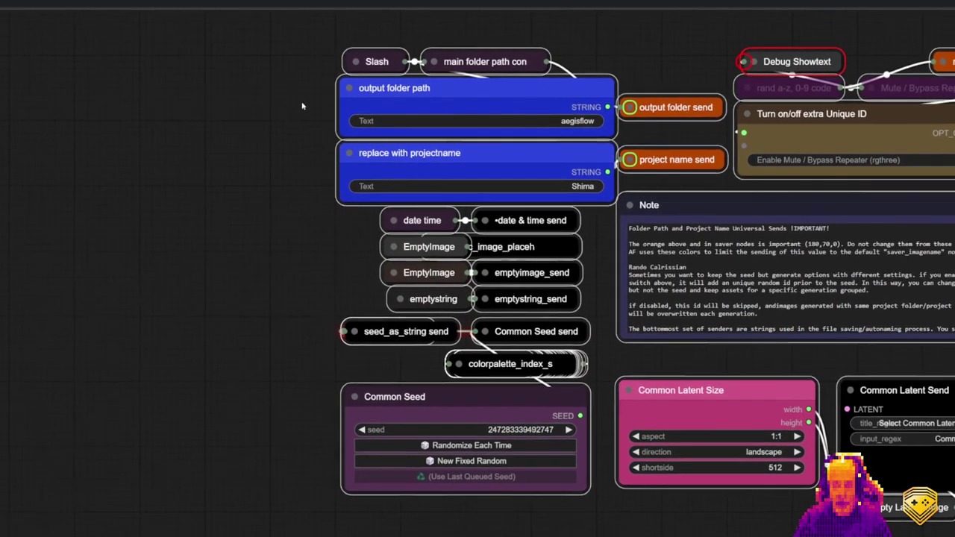
- Enclose the inserted seed, folder-path and latent-size nodes in a group and shift it slightly left
{"action": "right_click", "coordinate": [297, 67]}
{"action": "left_click", "coordinate": [320, 100]}
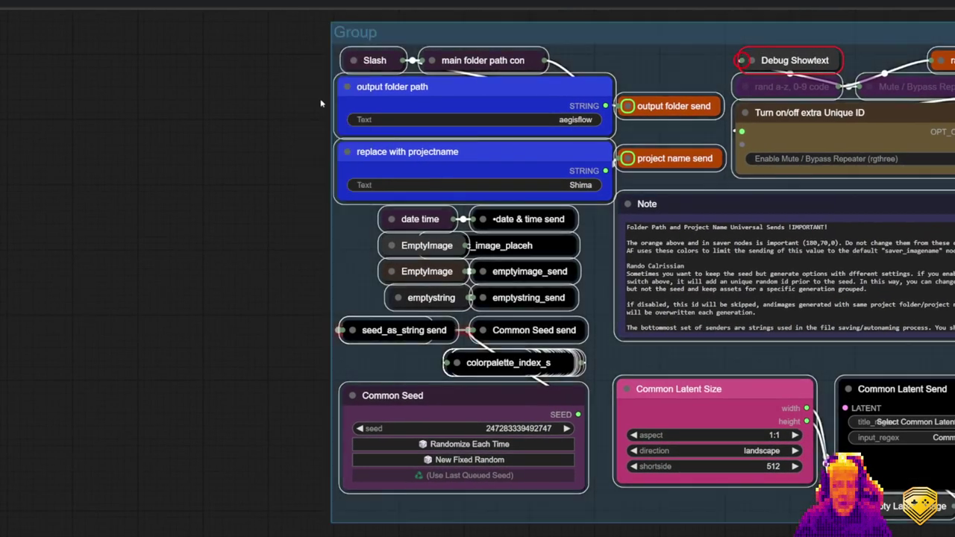
{"action": "left_click_drag", "start_coordinate": [754, 41], "coordinate": [682, 44]}
{"action": "scroll", "coordinate": [859, 284], "scroll_direction": "down", "scroll_amount": 9}
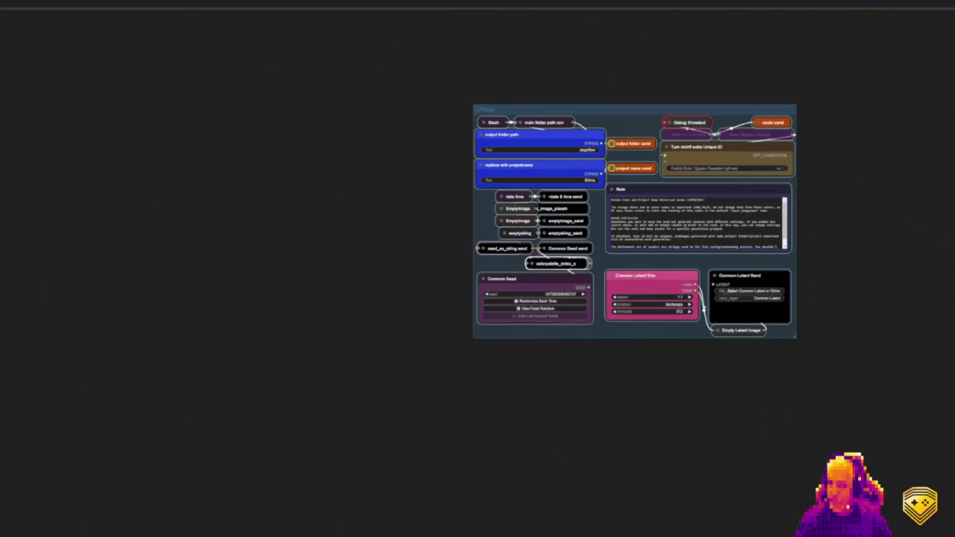
- Delete the Commonground group and insert the 1-shima_superloader template
{"action": "key", "text": "Delete"}
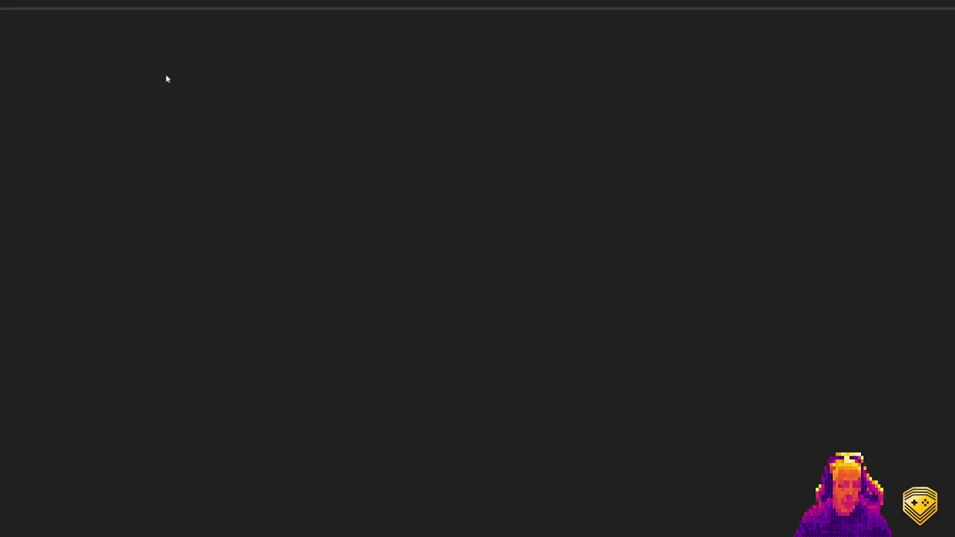
{"action": "right_click", "coordinate": [168, 78]}
{"action": "left_click", "coordinate": [188, 134]}
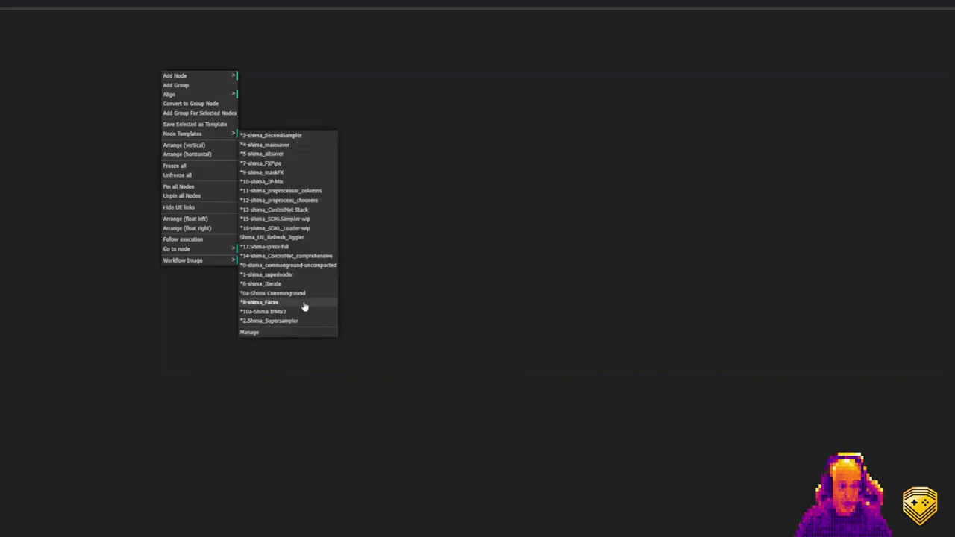
{"action": "left_click", "coordinate": [321, 274]}
- Group the loader nodes, hide the UE links, and nudge the group down-right
{"action": "right_click", "coordinate": [173, 60]}
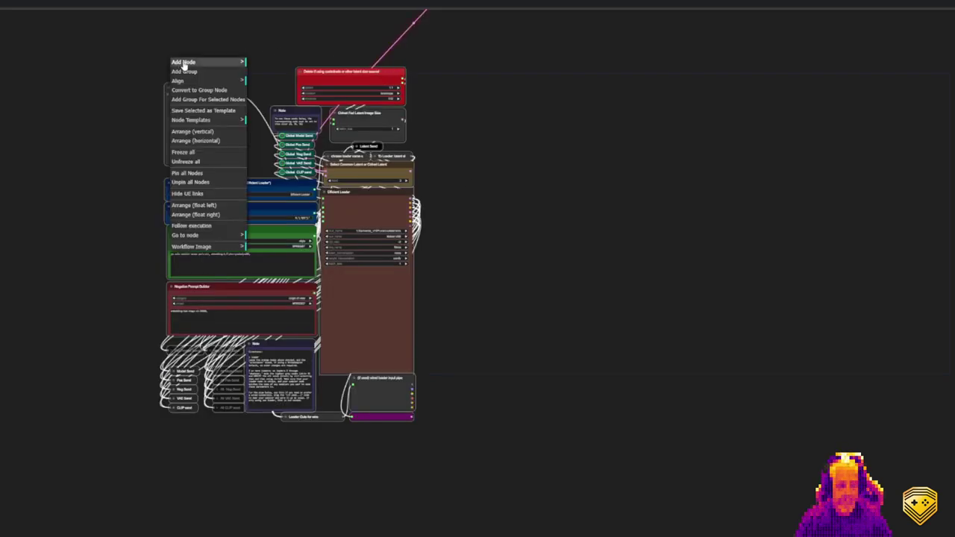
{"action": "left_click", "coordinate": [206, 100]}
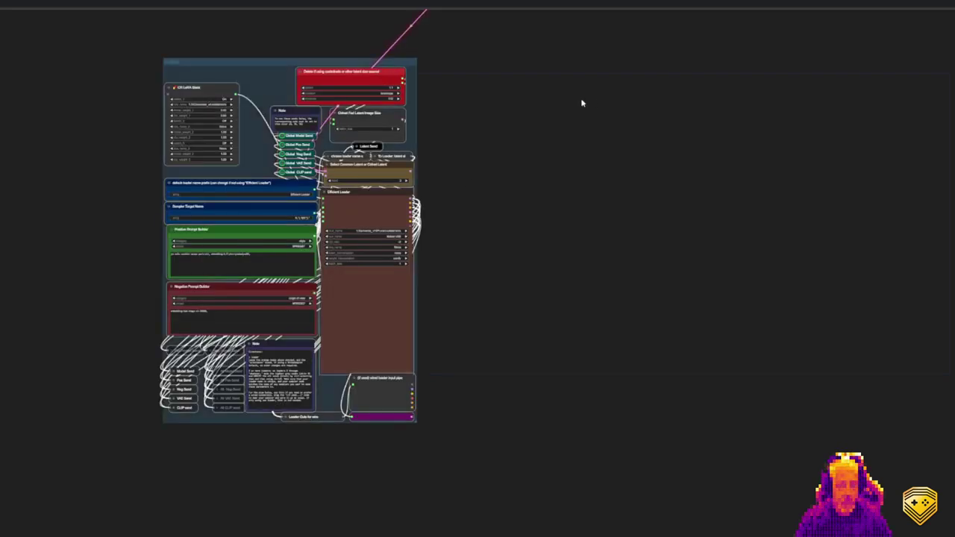
{"action": "right_click", "coordinate": [519, 98]}
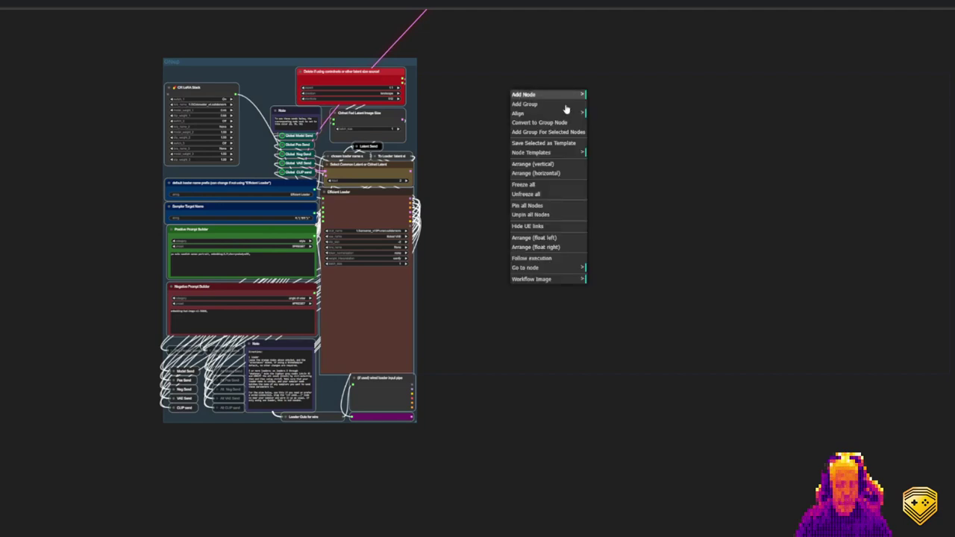
{"action": "left_click", "coordinate": [543, 226]}
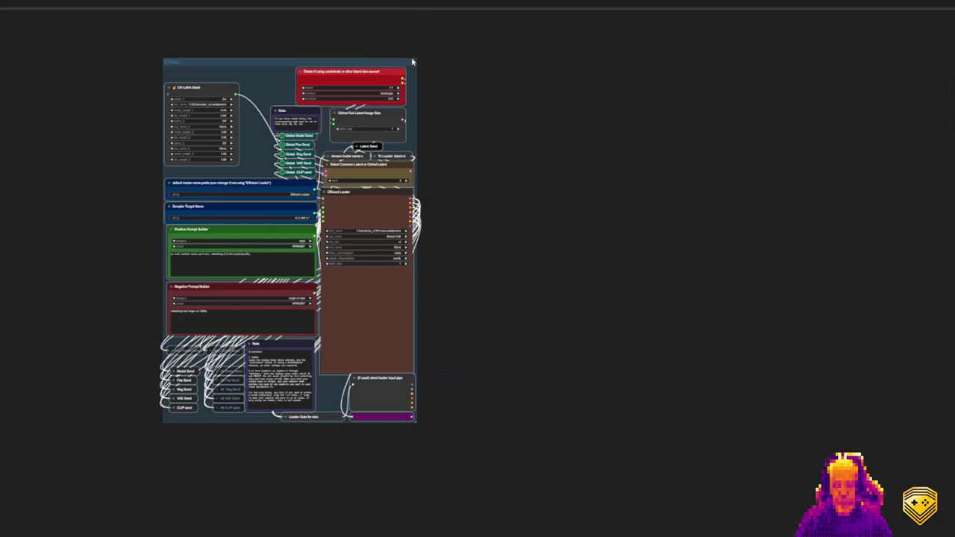
{"action": "left_click_drag", "start_coordinate": [409, 63], "coordinate": [418, 81]}
- Insert the 2.Shima_Supersampler template beside the loader group and begin grouping its nodes
{"action": "right_click", "coordinate": [490, 78]}
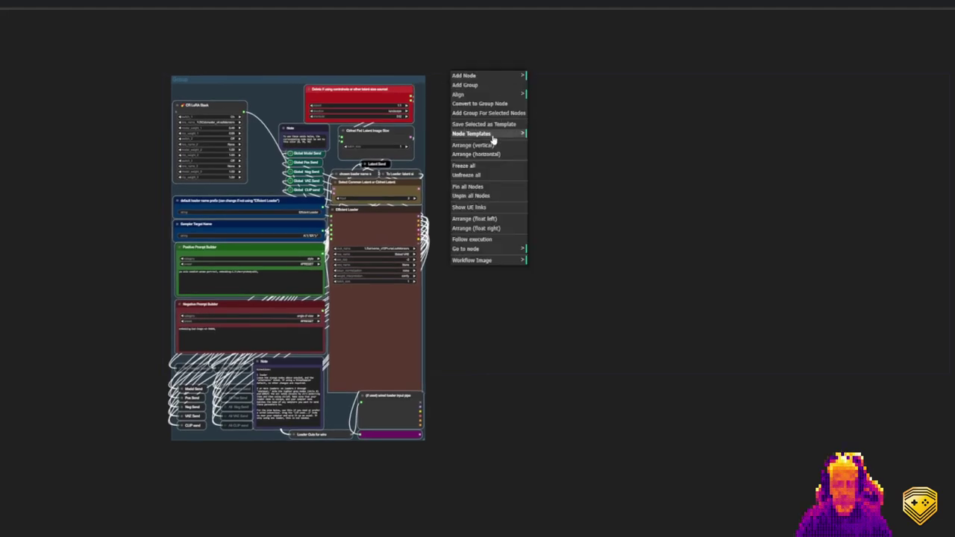
{"action": "left_click", "coordinate": [492, 135]}
{"action": "left_click", "coordinate": [572, 323]}
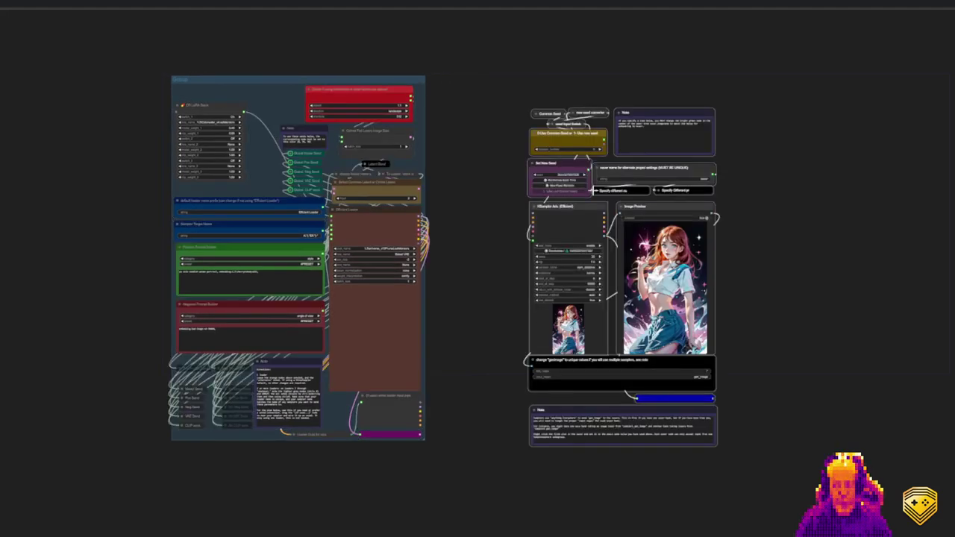
{"action": "right_click", "coordinate": [549, 102]}
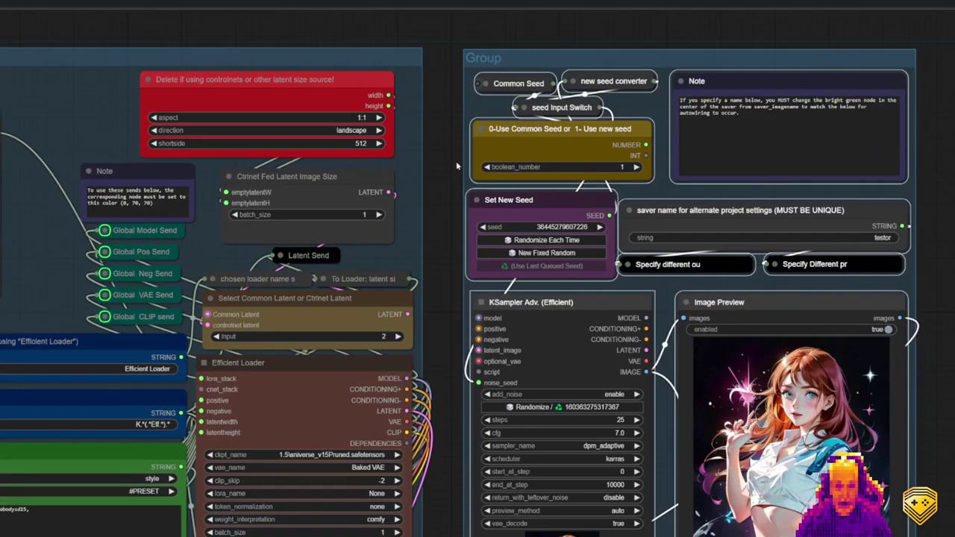
- Bring the loader group into view and nudge the red latent size node right, then back
{"action": "left_click_drag", "start_coordinate": [456, 161], "coordinate": [714, 182]}
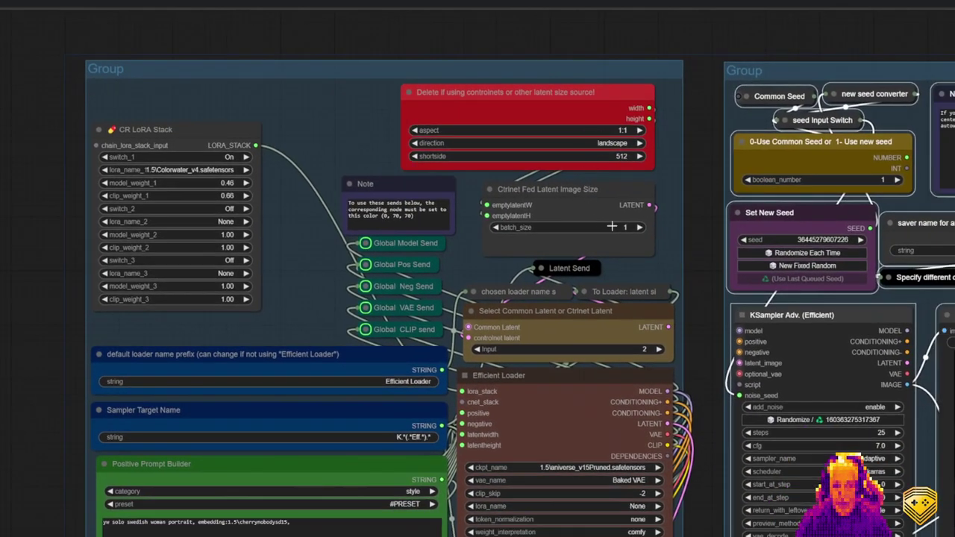
{"action": "left_click_drag", "start_coordinate": [548, 93], "coordinate": [574, 90]}
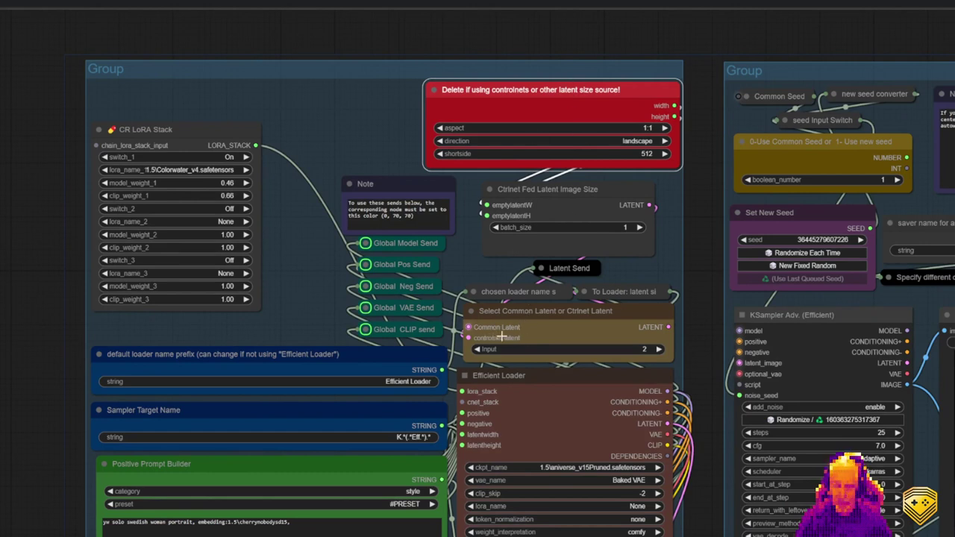
{"action": "left_click_drag", "start_coordinate": [554, 97], "coordinate": [548, 97]}
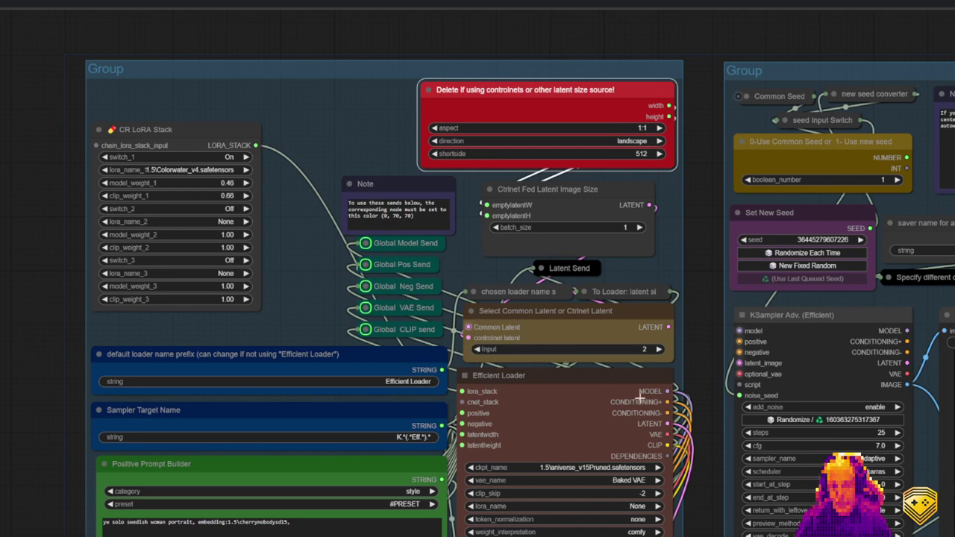
- Lower the Select Common Latent input from 2 to 1
{"action": "left_click", "coordinate": [478, 349]}
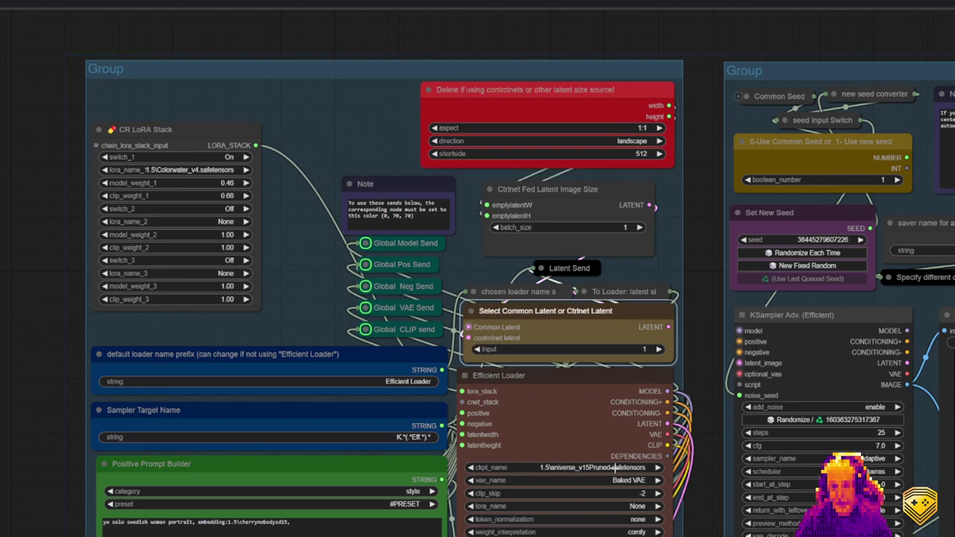
{"action": "scroll", "coordinate": [649, 373], "scroll_direction": "down", "scroll_amount": 3}
{"action": "scroll", "coordinate": [790, 227], "scroll_direction": "up", "scroll_amount": 8}
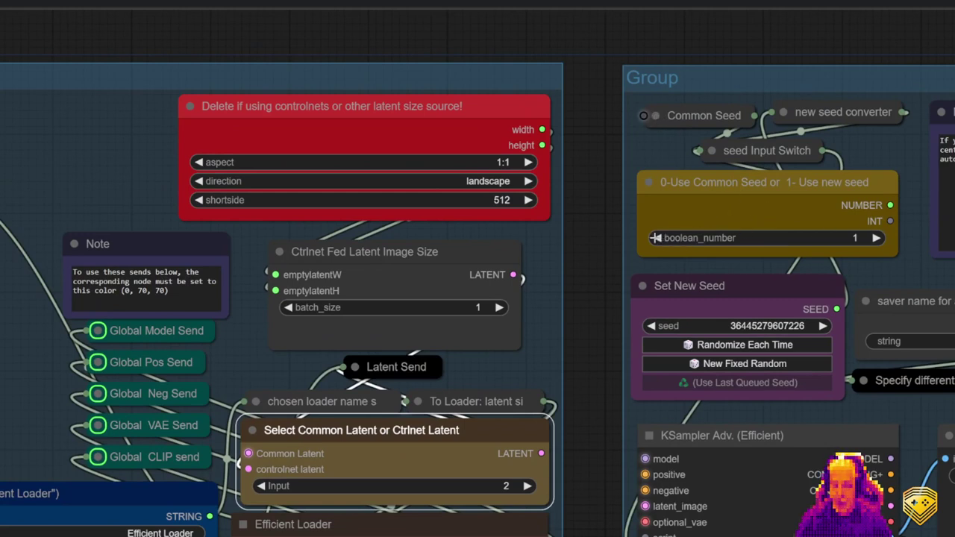
{"action": "left_click", "coordinate": [654, 237]}
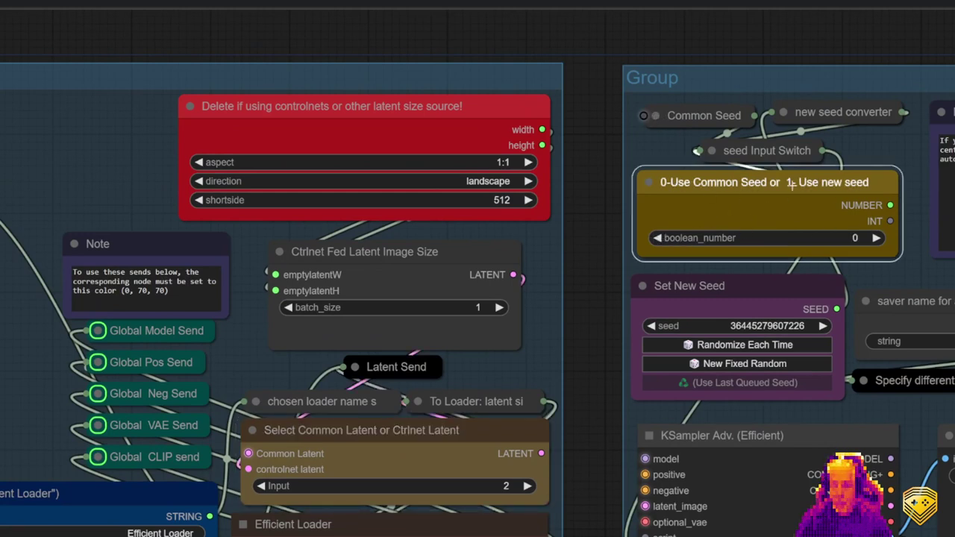
{"action": "left_click", "coordinate": [876, 238]}
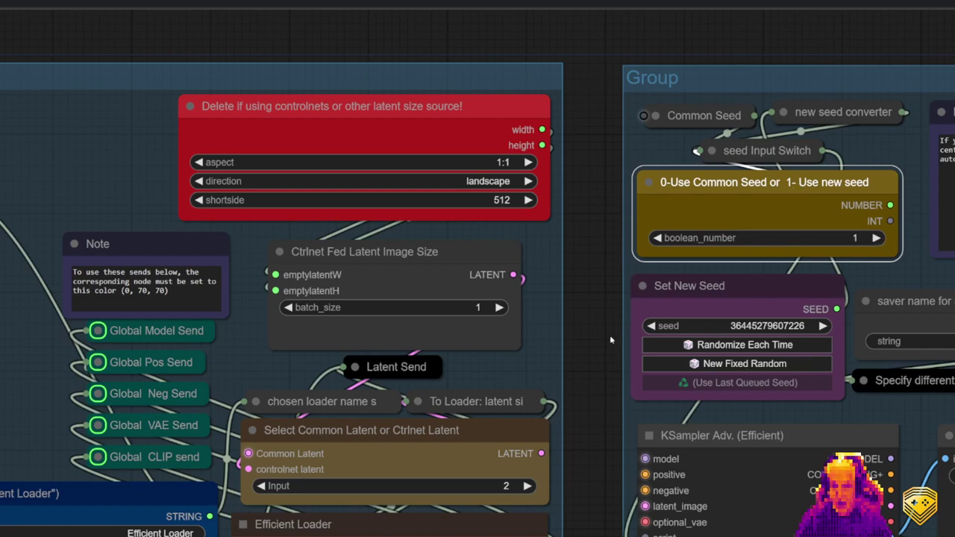
{"action": "scroll", "coordinate": [609, 340], "scroll_direction": "down", "scroll_amount": 3}
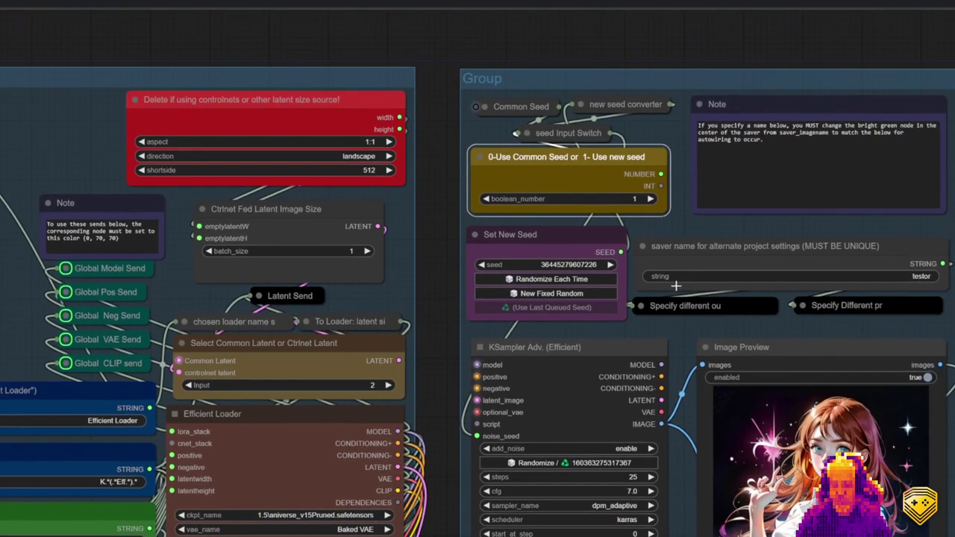
{"action": "left_click", "coordinate": [573, 294]}
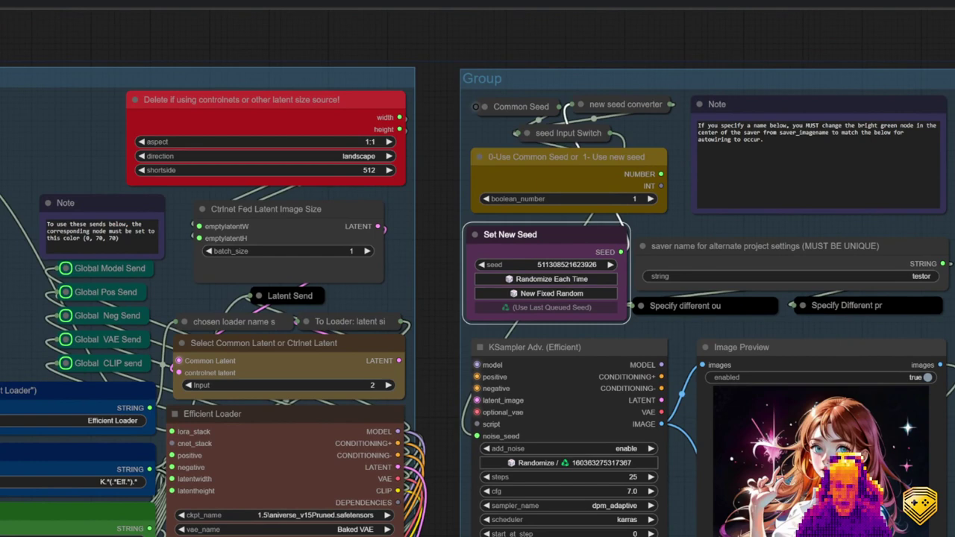
{"action": "scroll", "coordinate": [847, 284], "scroll_direction": "down", "scroll_amount": 5}
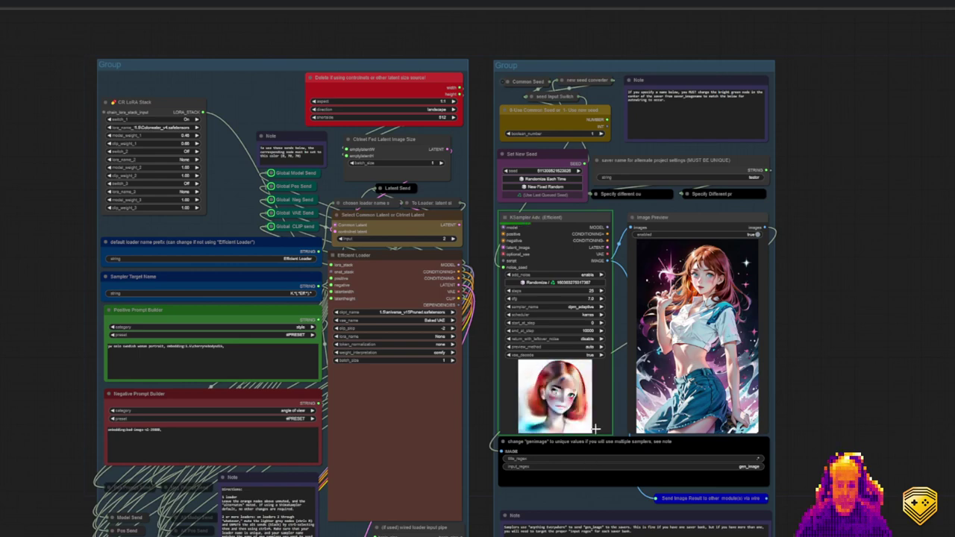
- Zoom in on the KSampler and Image Preview nodes to watch the auburn-haired portrait finish
{"action": "scroll", "coordinate": [346, 407], "scroll_direction": "up", "scroll_amount": 5}
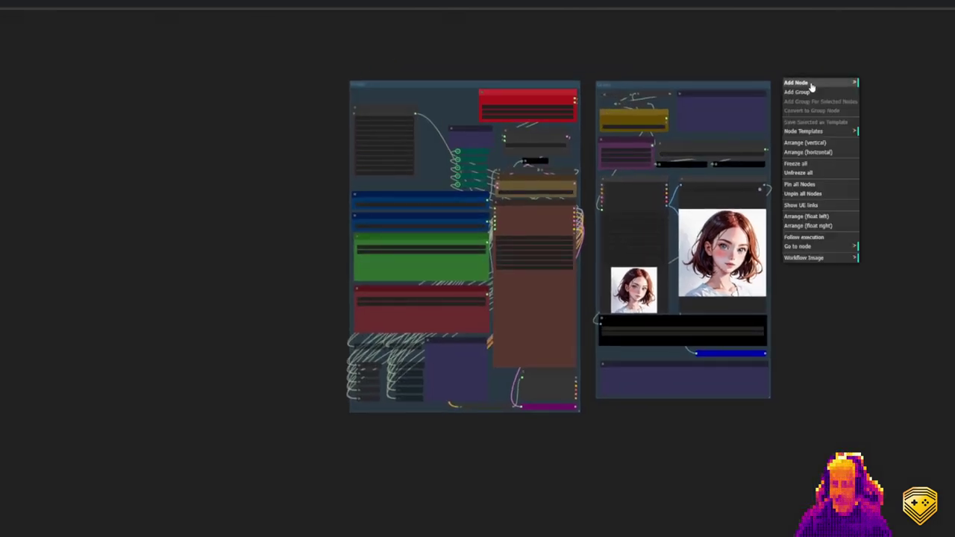
- Insert the saver template right of the sampler group, group it, and nudge it into line
{"action": "left_click", "coordinate": [806, 132]}
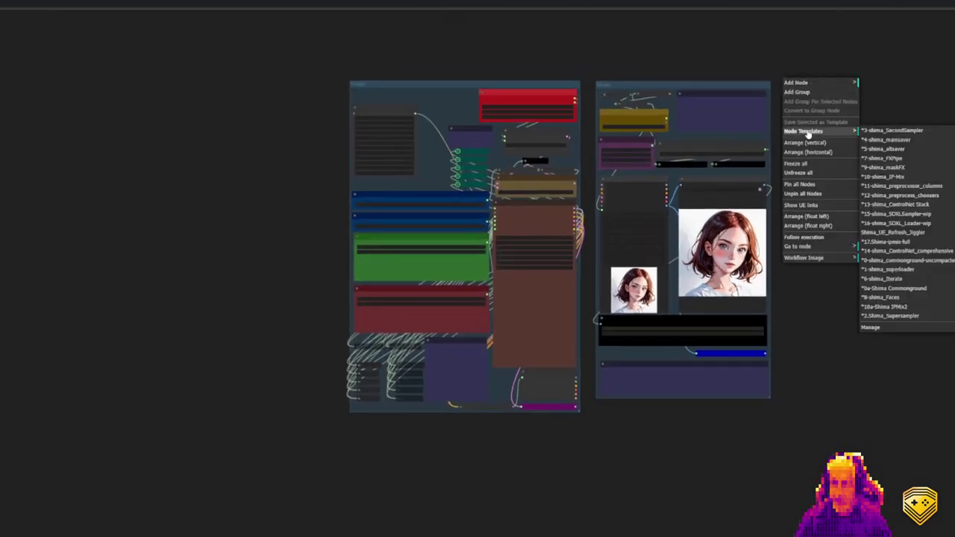
{"action": "left_click", "coordinate": [911, 133]}
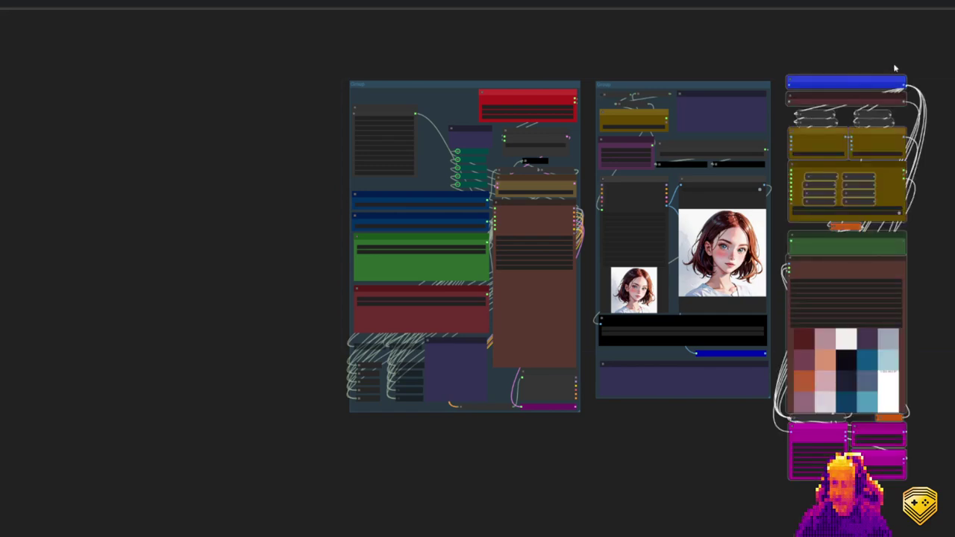
{"action": "right_click", "coordinate": [929, 72]}
{"action": "left_click", "coordinate": [937, 109]}
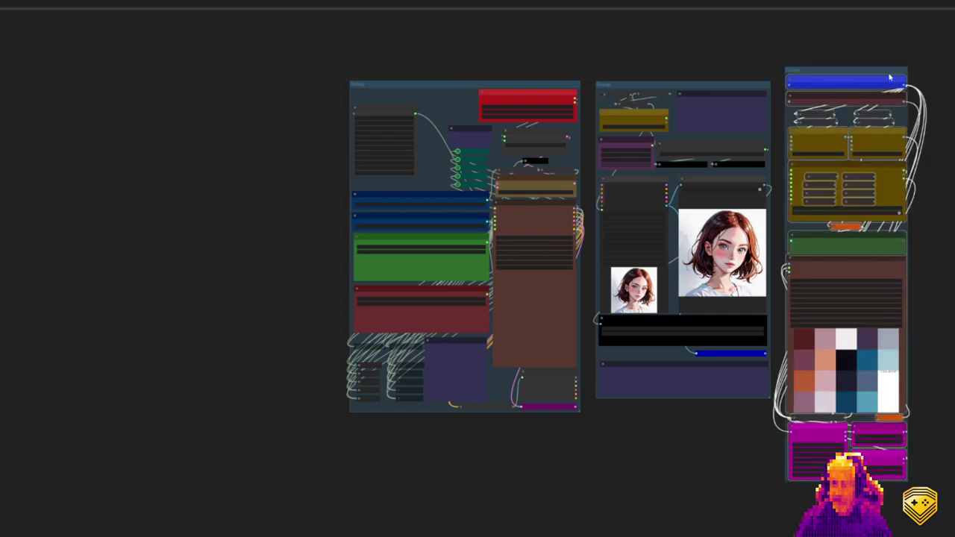
{"action": "left_click_drag", "start_coordinate": [889, 78], "coordinate": [889, 93]}
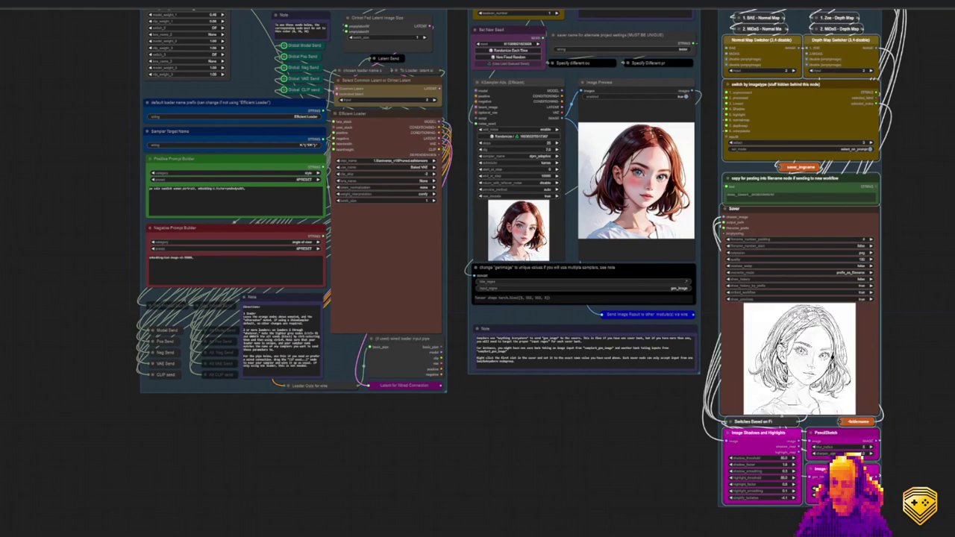
{"action": "scroll", "coordinate": [946, 314], "scroll_direction": "up", "scroll_amount": 3}
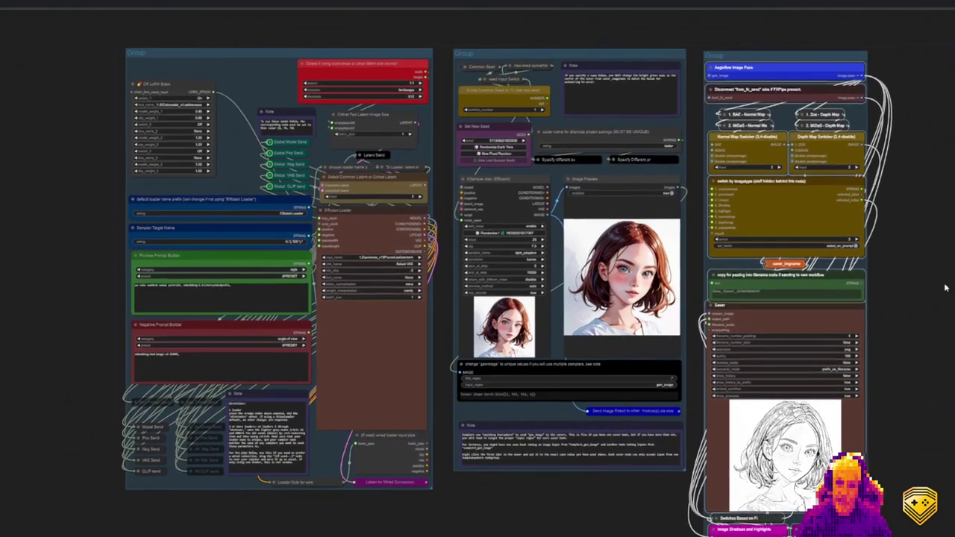
{"action": "left_click_drag", "start_coordinate": [937, 405], "coordinate": [898, 261]}
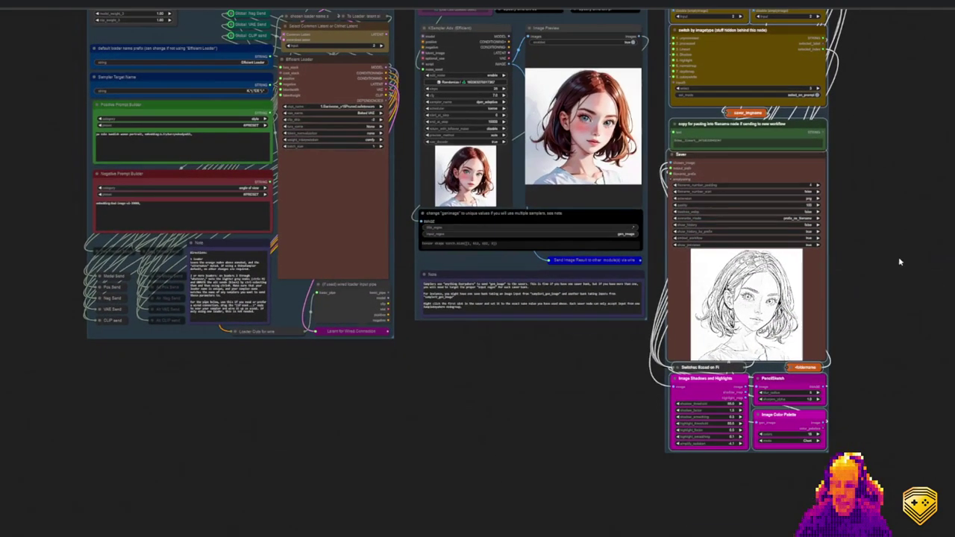
{"action": "scroll", "coordinate": [896, 209], "scroll_direction": "down", "scroll_amount": 5}
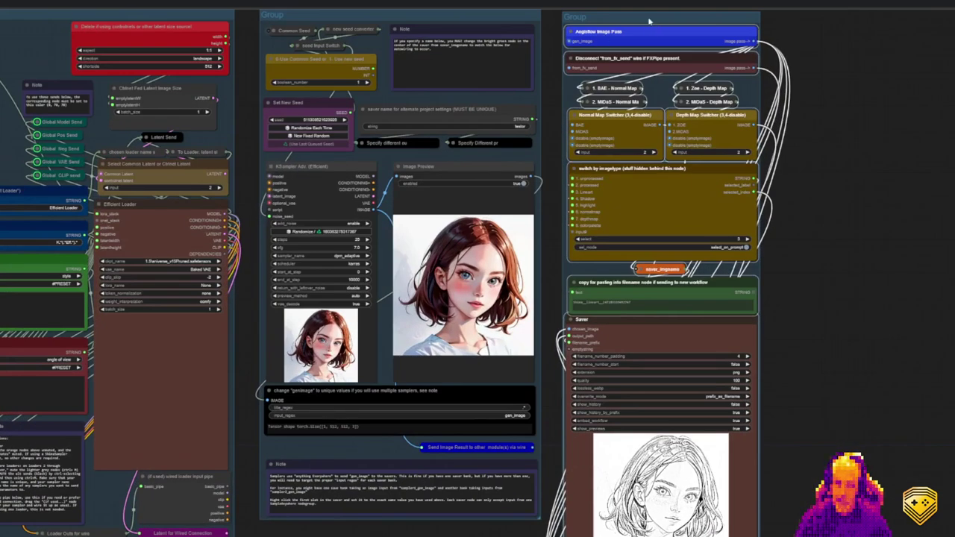
{"action": "left_click_drag", "start_coordinate": [654, 22], "coordinate": [775, 42]}
{"action": "key", "text": "ctrl+z"}
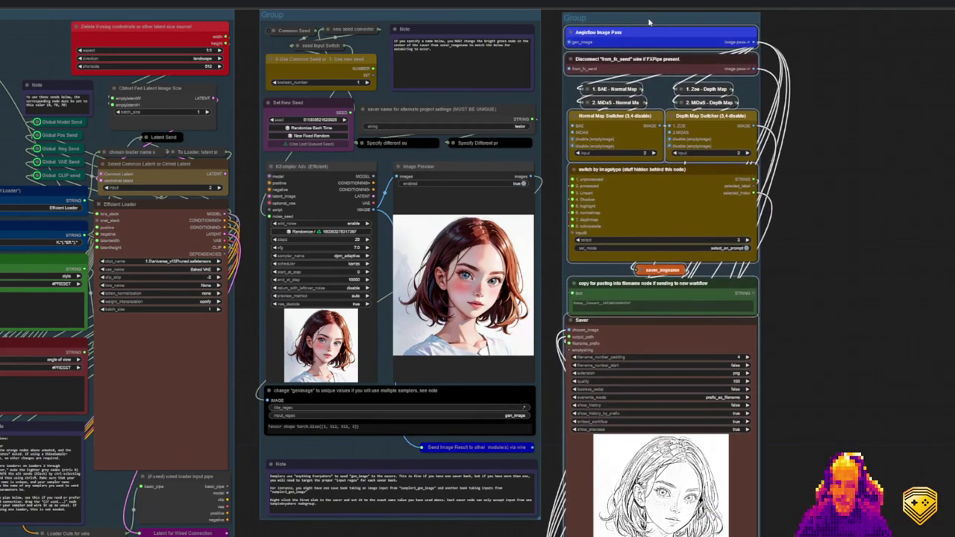
{"action": "scroll", "coordinate": [870, 171], "scroll_direction": "down", "scroll_amount": 10}
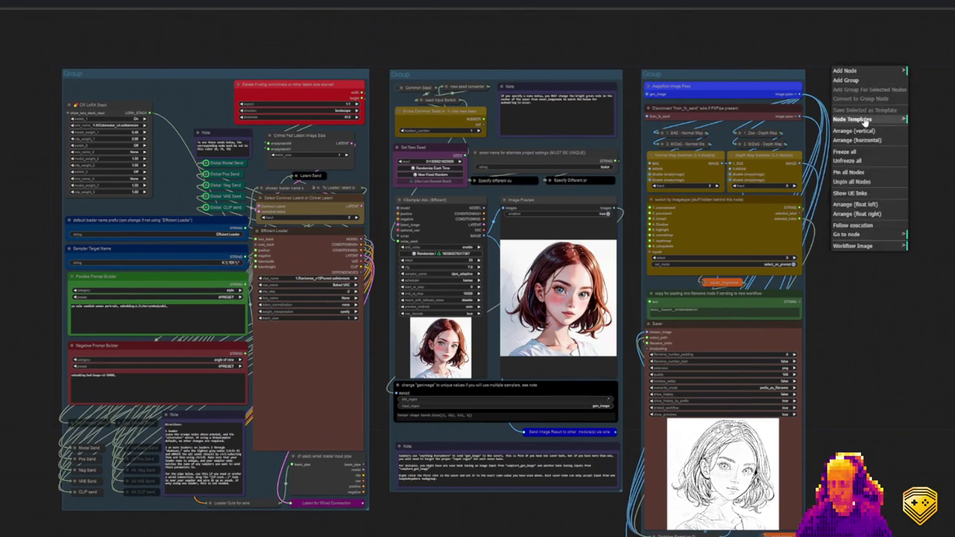
- Insert the sampler template at the right and bring its nodes into view
{"action": "left_click", "coordinate": [863, 120]}
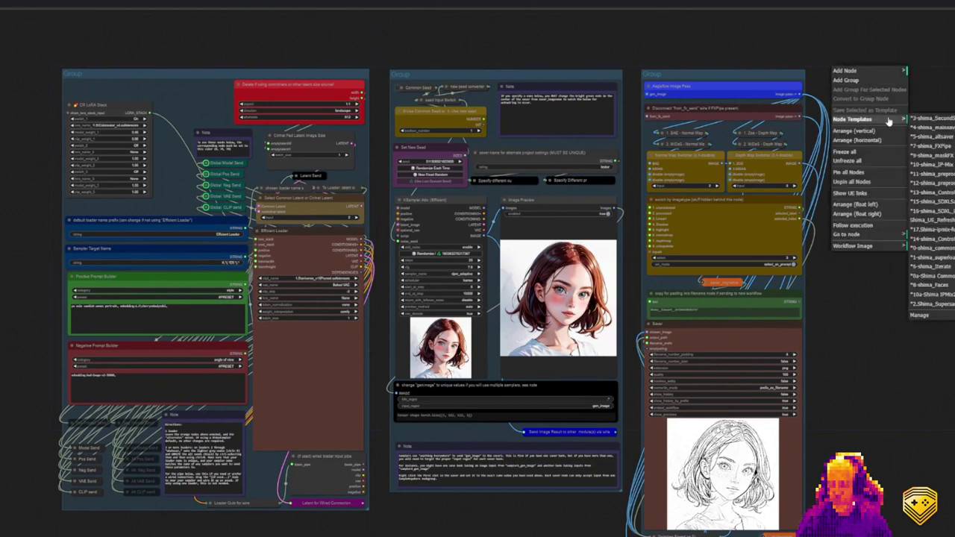
{"action": "left_click", "coordinate": [932, 302]}
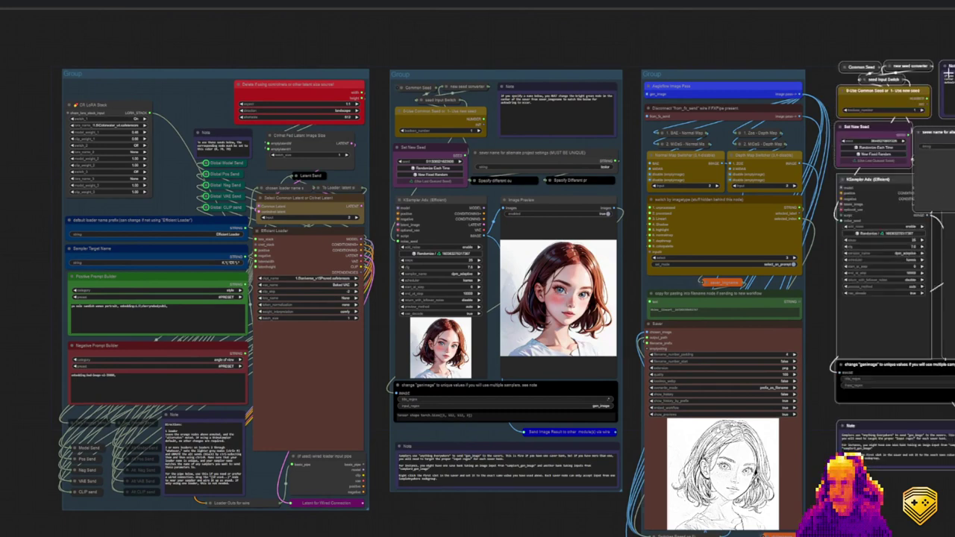
{"action": "scroll", "coordinate": [946, 75], "scroll_direction": "up", "scroll_amount": 5}
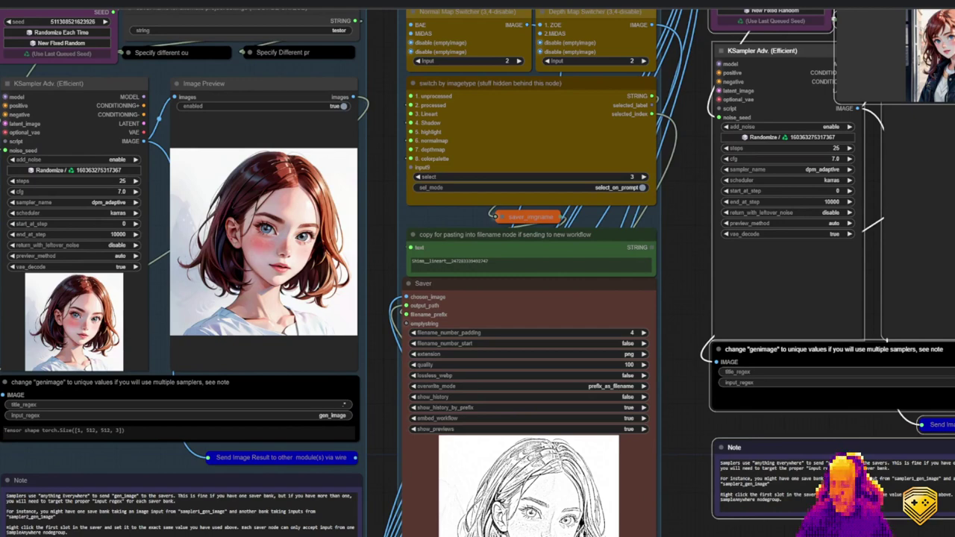
{"action": "left_click_drag", "start_coordinate": [380, 111], "coordinate": [322, 323]}
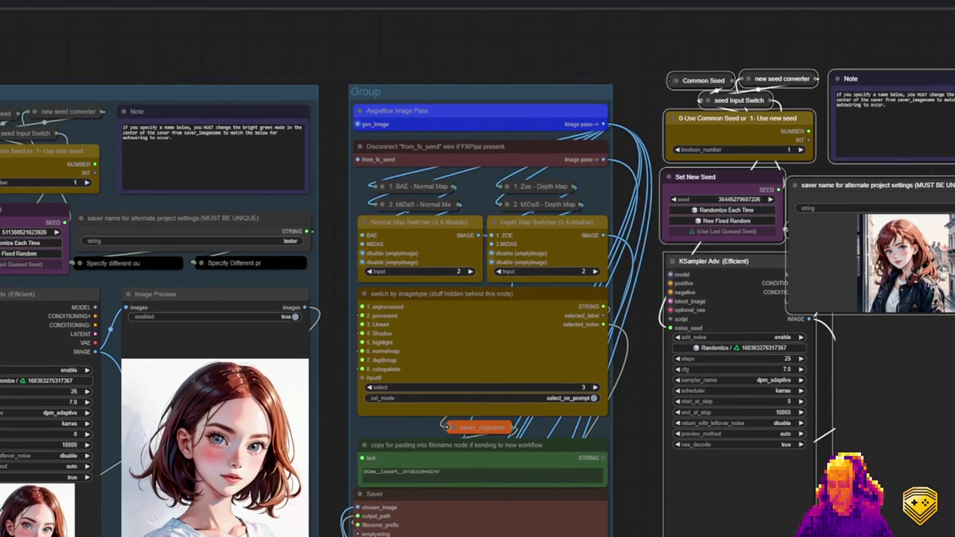
{"action": "scroll", "coordinate": [895, 246], "scroll_direction": "down", "scroll_amount": 4}
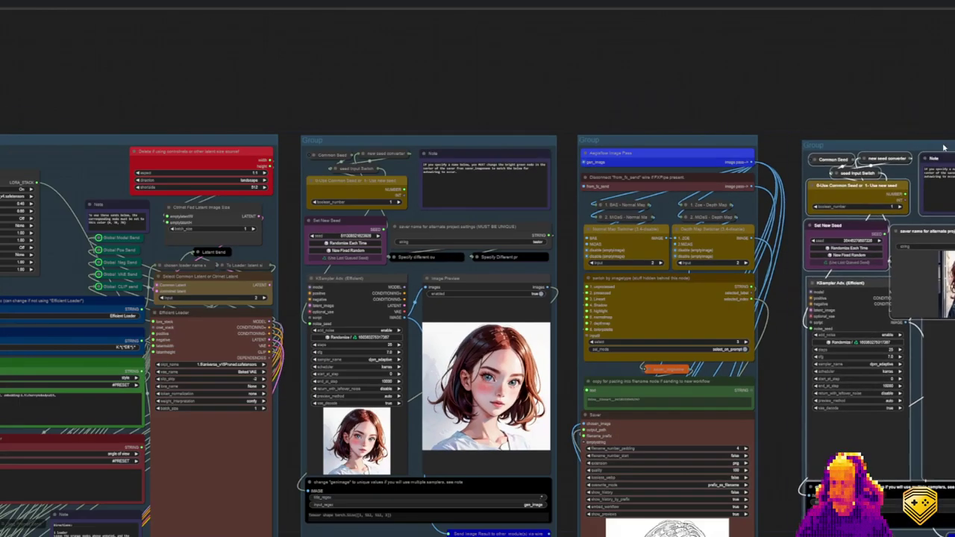
{"action": "scroll", "coordinate": [930, 120], "scroll_direction": "down", "scroll_amount": 3}
{"action": "left_click_drag", "start_coordinate": [942, 339], "coordinate": [709, 276]}
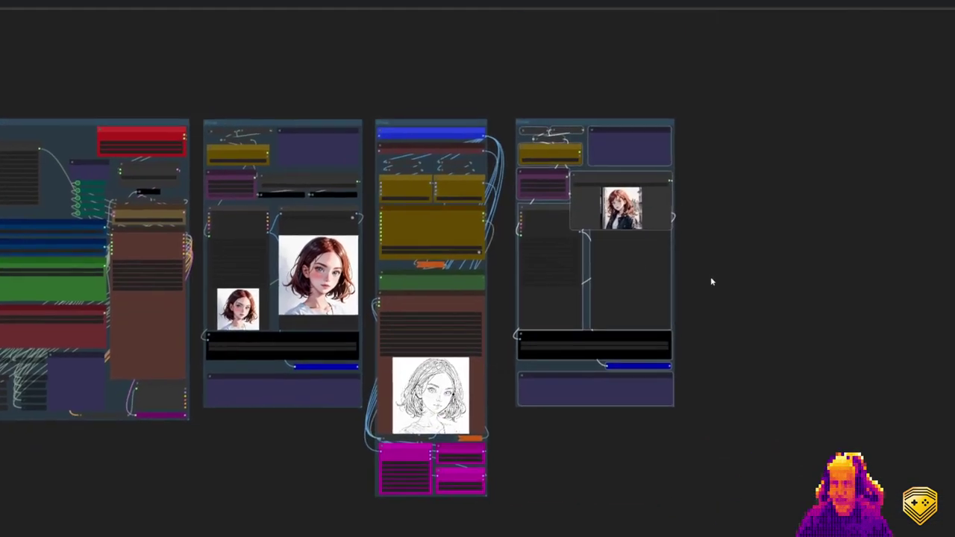
- Place the new sampler group beside the saver group and toggle UE links on, then off
{"action": "left_click_drag", "start_coordinate": [590, 129], "coordinate": [954, 134]}
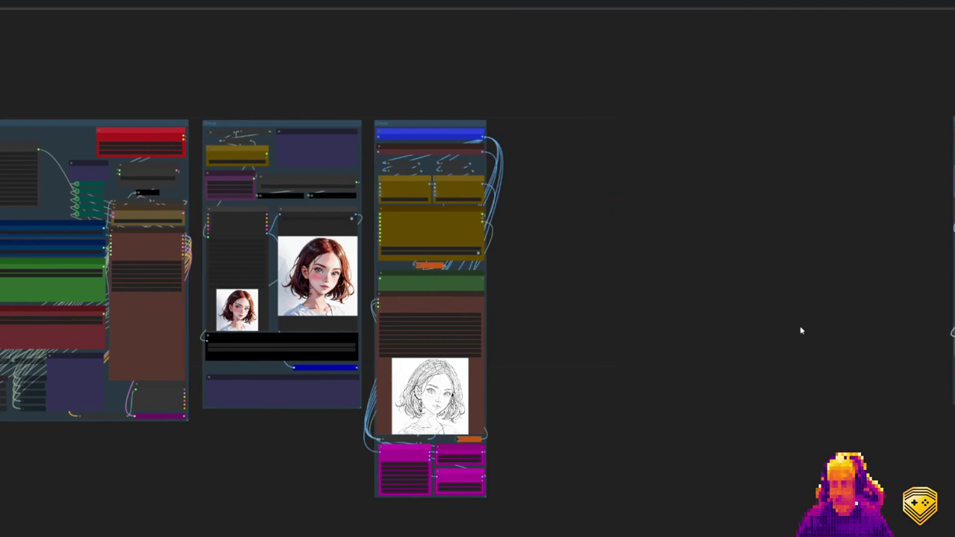
{"action": "right_click", "coordinate": [682, 171]}
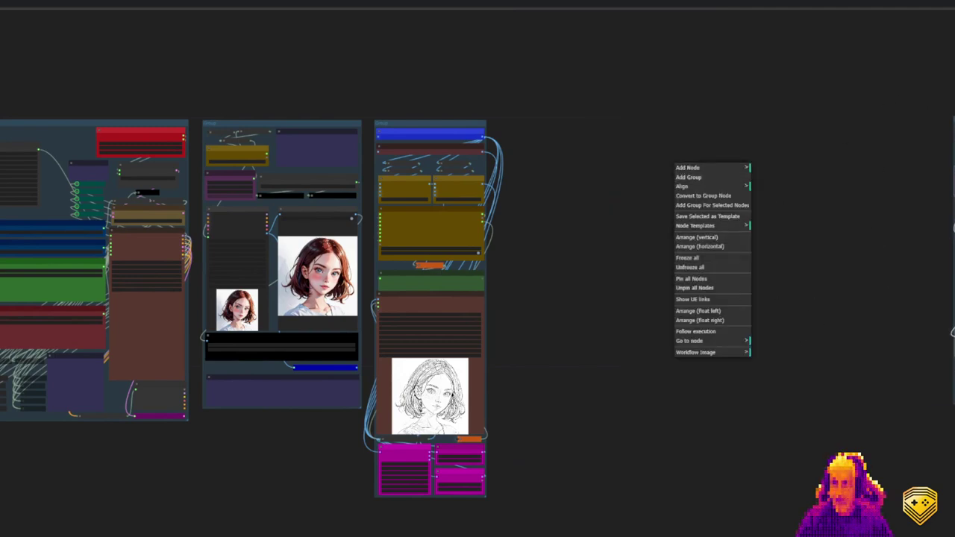
{"action": "left_click_drag", "start_coordinate": [953, 134], "coordinate": [604, 136]}
{"action": "right_click", "coordinate": [547, 118]}
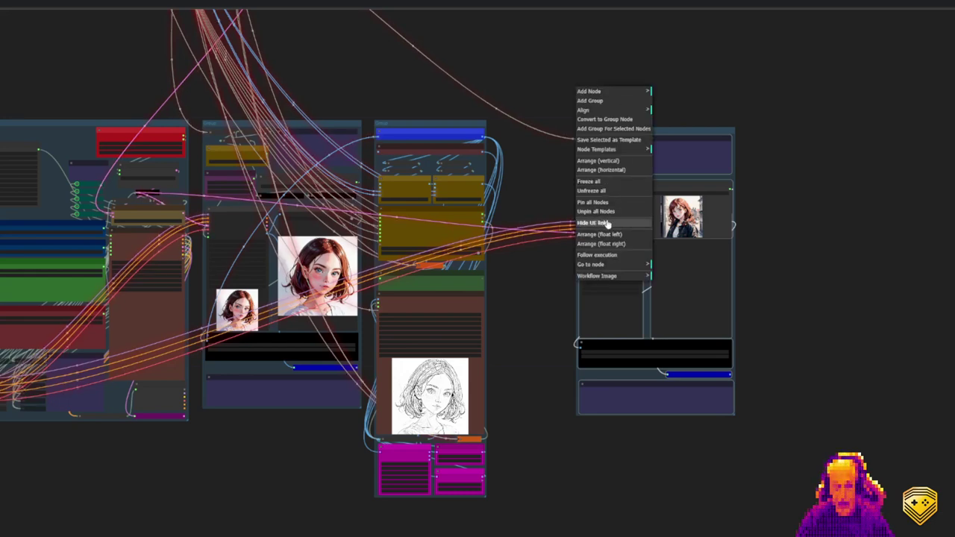
{"action": "left_click", "coordinate": [608, 224]}
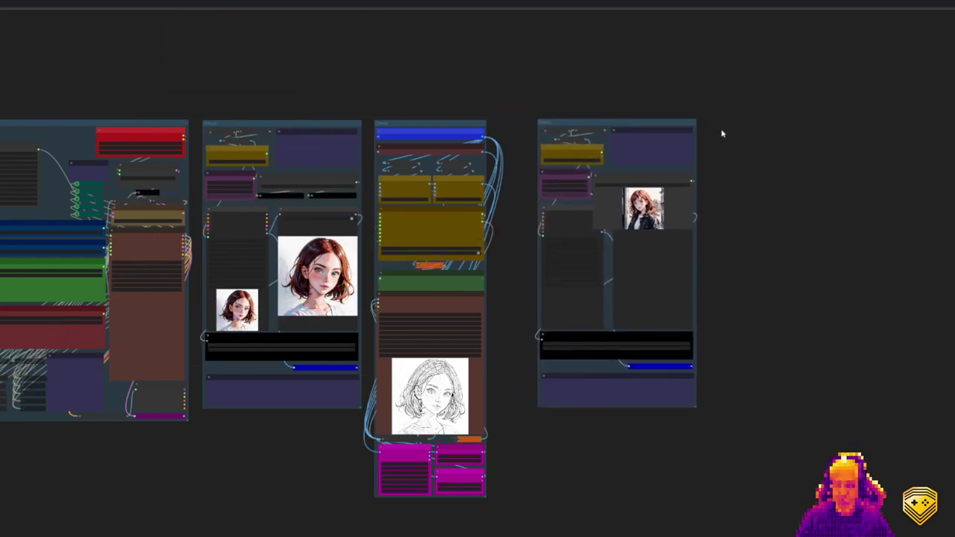
- Rename the Aegisflow Image Pass input slot from gen_image to sampler2
{"action": "scroll", "coordinate": [707, 355], "scroll_direction": "up", "scroll_amount": 8}
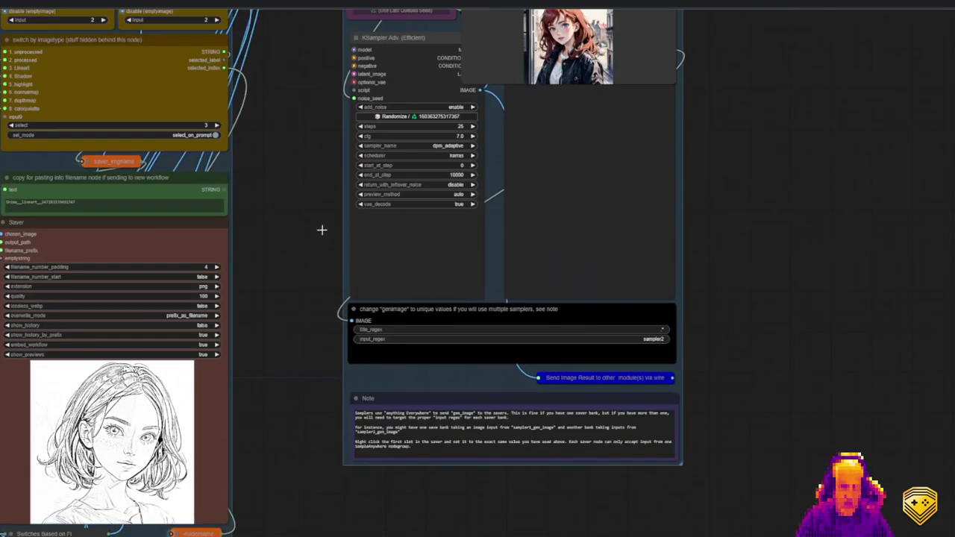
{"action": "scroll", "coordinate": [473, 304], "scroll_direction": "down", "scroll_amount": 5}
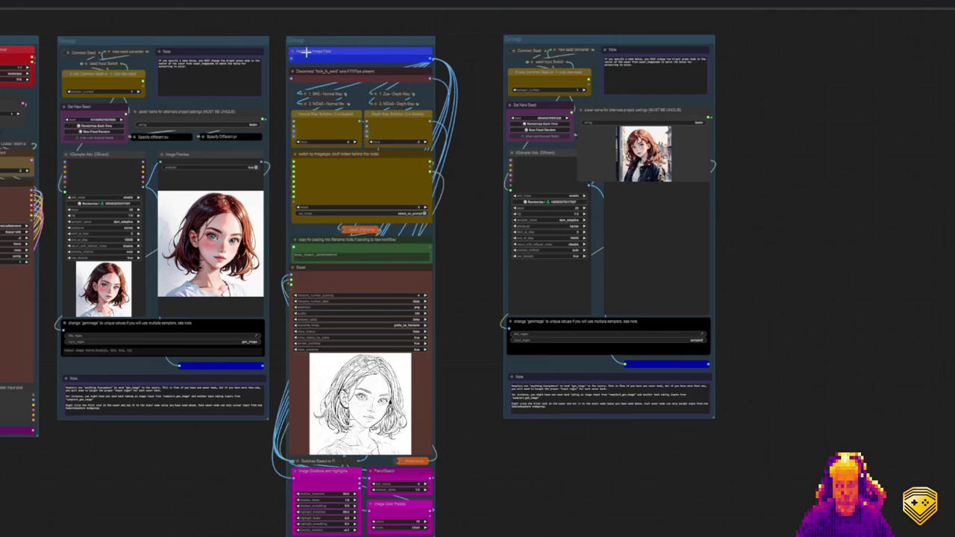
{"action": "scroll", "coordinate": [305, 53], "scroll_direction": "up", "scroll_amount": 10}
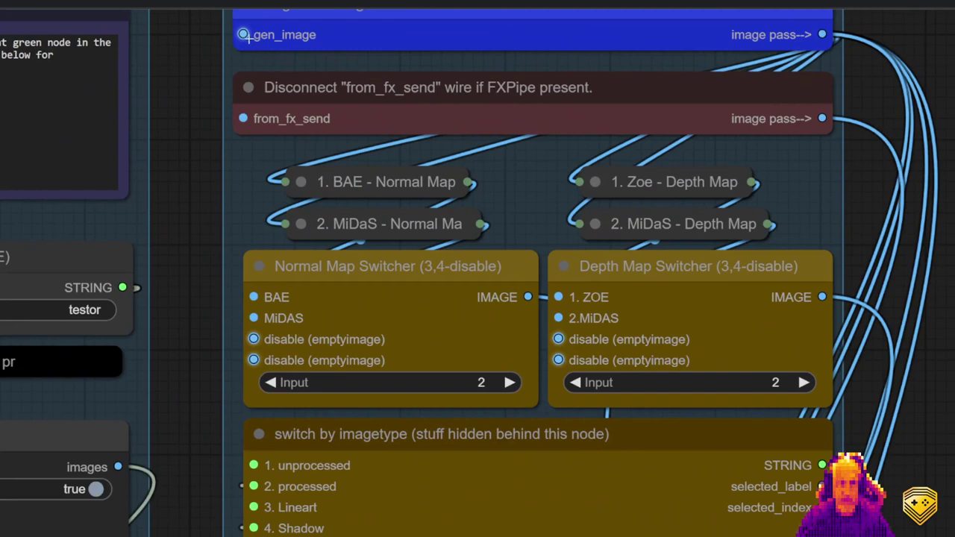
{"action": "double_click", "coordinate": [244, 34]}
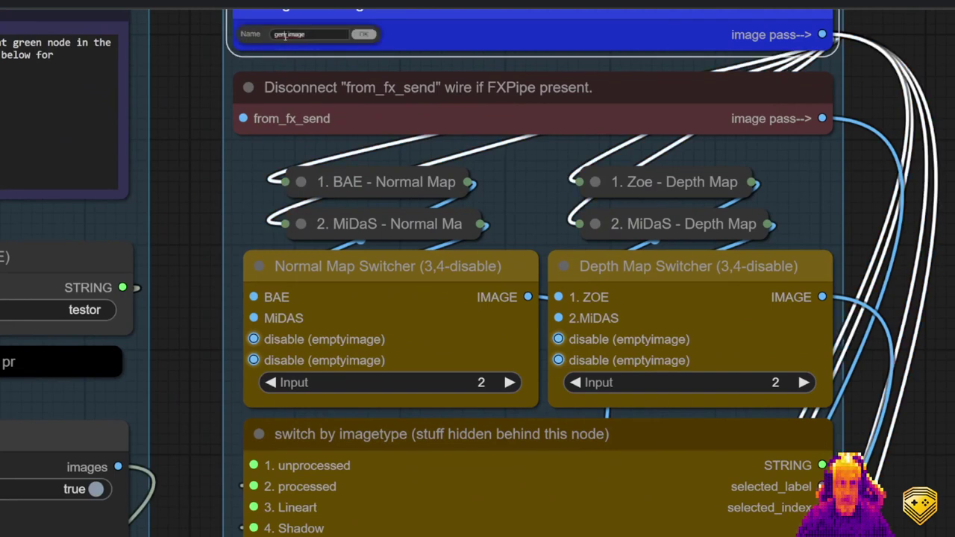
{"action": "type", "text": "san"}
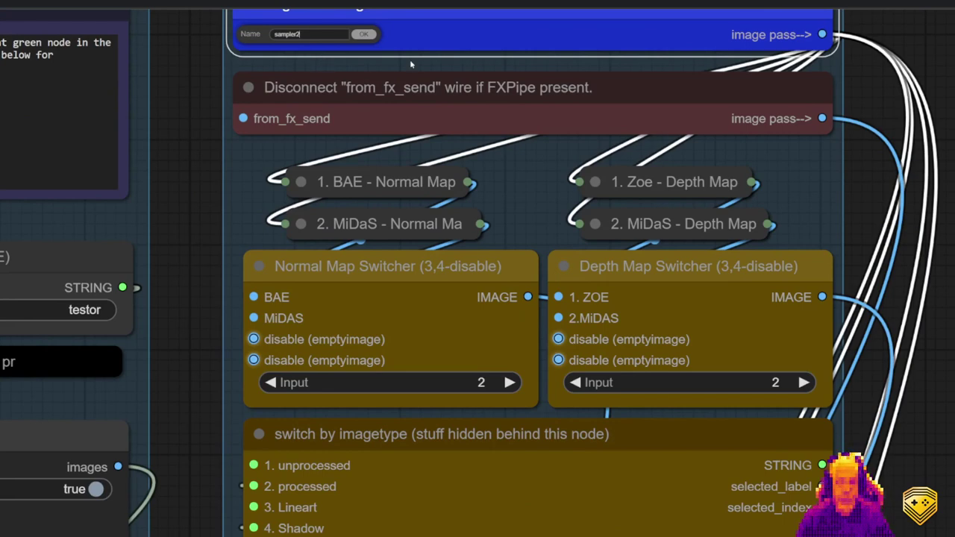
{"action": "left_click", "coordinate": [364, 35]}
{"action": "scroll", "coordinate": [365, 45], "scroll_direction": "down", "scroll_amount": 5}
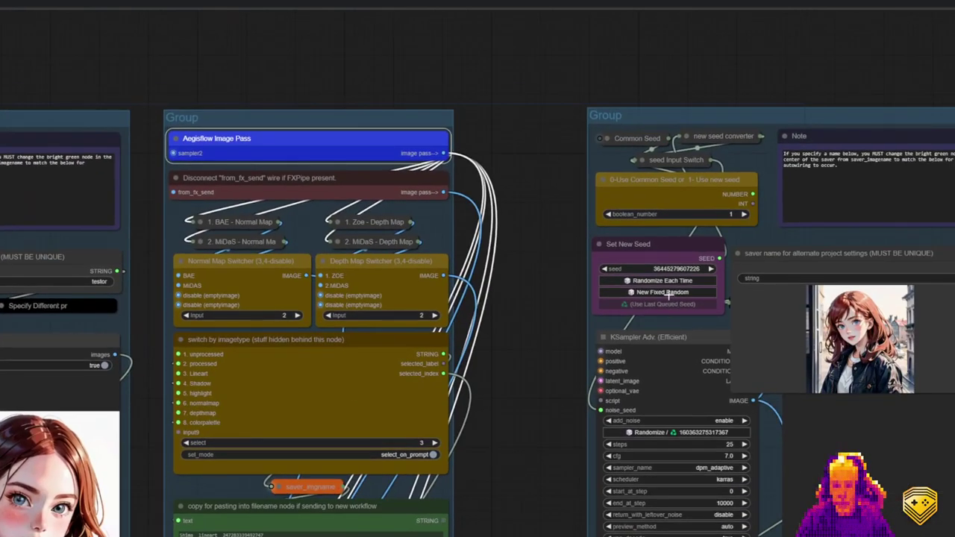
- Generate a new fixed random seed on Set New Seed and zoom out to see more groups
{"action": "left_click", "coordinate": [669, 293]}
{"action": "left_click", "coordinate": [669, 292]}
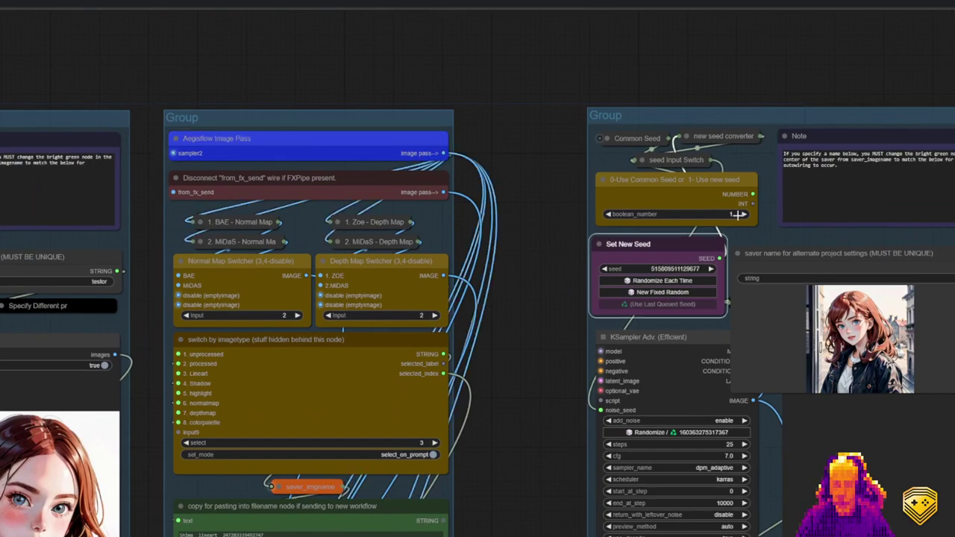
{"action": "scroll", "coordinate": [478, 299], "scroll_direction": "down", "scroll_amount": 4}
{"action": "left_click_drag", "start_coordinate": [477, 299], "coordinate": [351, 75]}
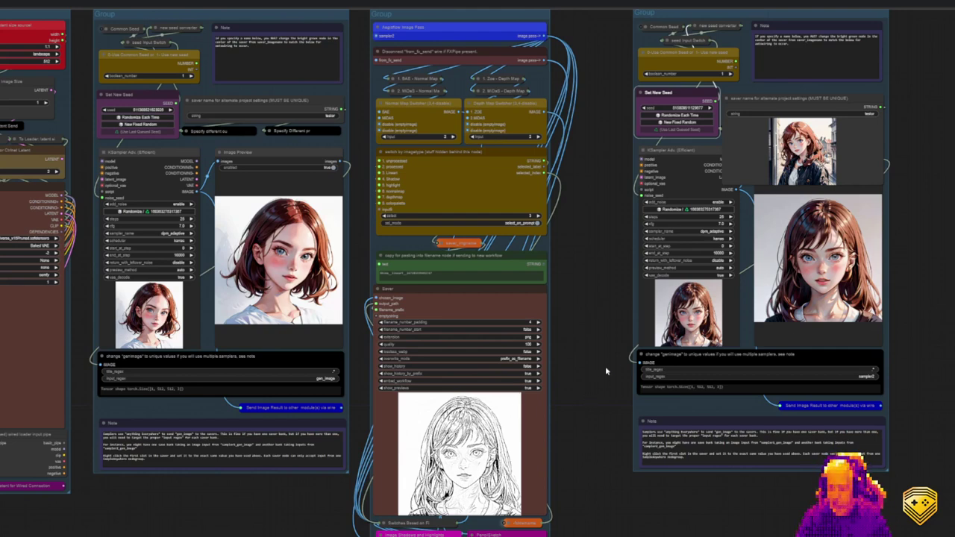
- Delete the nodes in the right-hand group and remove the emptied group
{"action": "scroll", "coordinate": [626, 200], "scroll_direction": "down", "scroll_amount": 5}
{"action": "left_click_drag", "start_coordinate": [826, 73], "coordinate": [863, 90]}
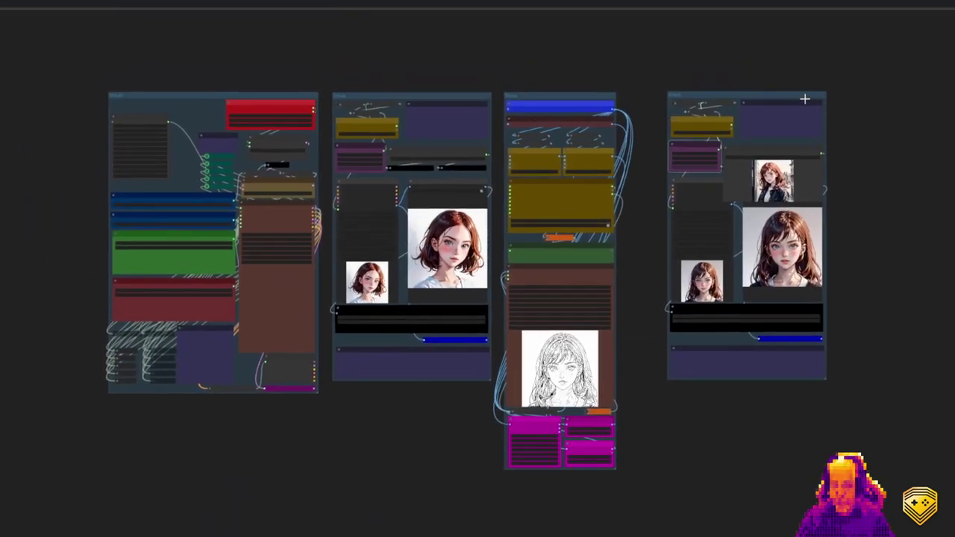
{"action": "left_click_drag", "start_coordinate": [839, 76], "coordinate": [671, 426]}
{"action": "key", "text": "Delete"}
{"action": "right_click", "coordinate": [750, 184]}
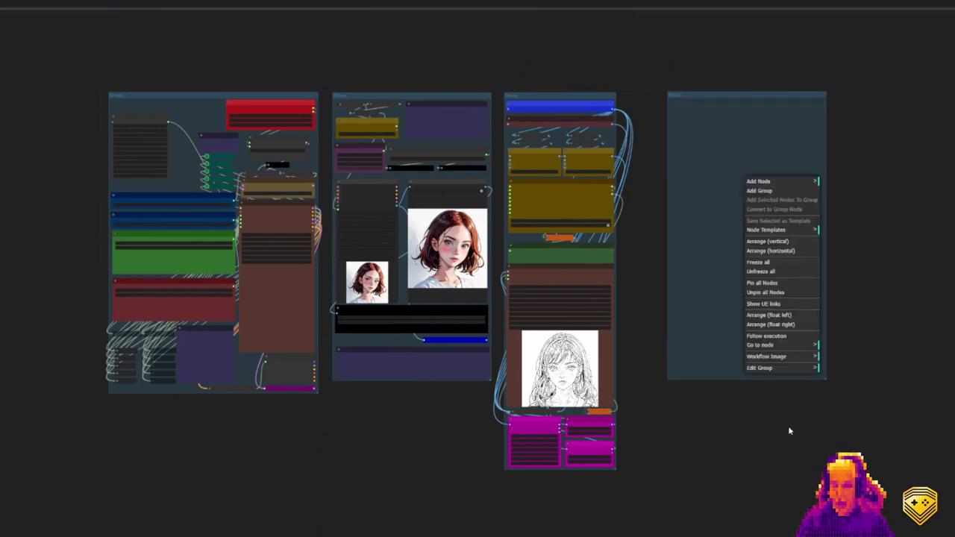
{"action": "left_click", "coordinate": [789, 369]}
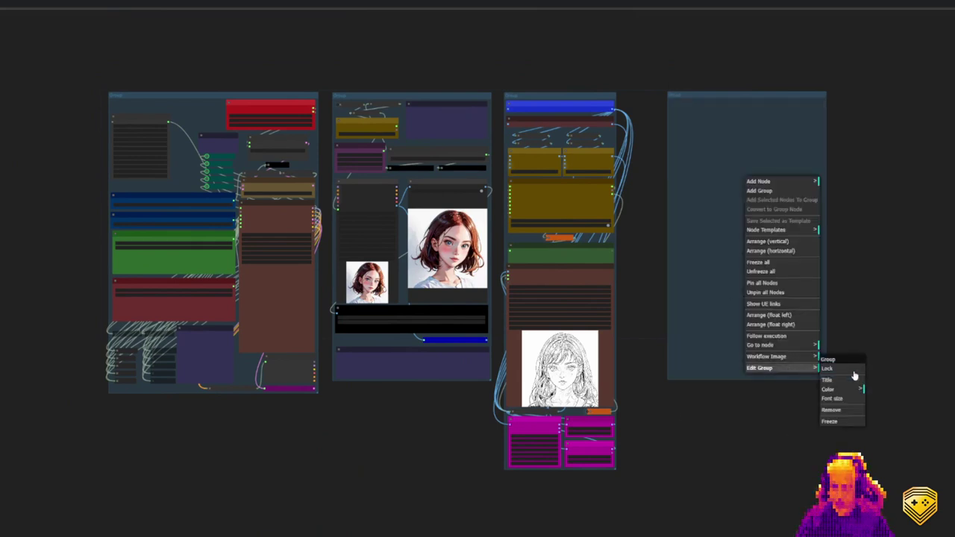
{"action": "left_click", "coordinate": [840, 411]}
- Confirm gen_image as the input_regex value
{"action": "scroll", "coordinate": [448, 289], "scroll_direction": "up", "scroll_amount": 12}
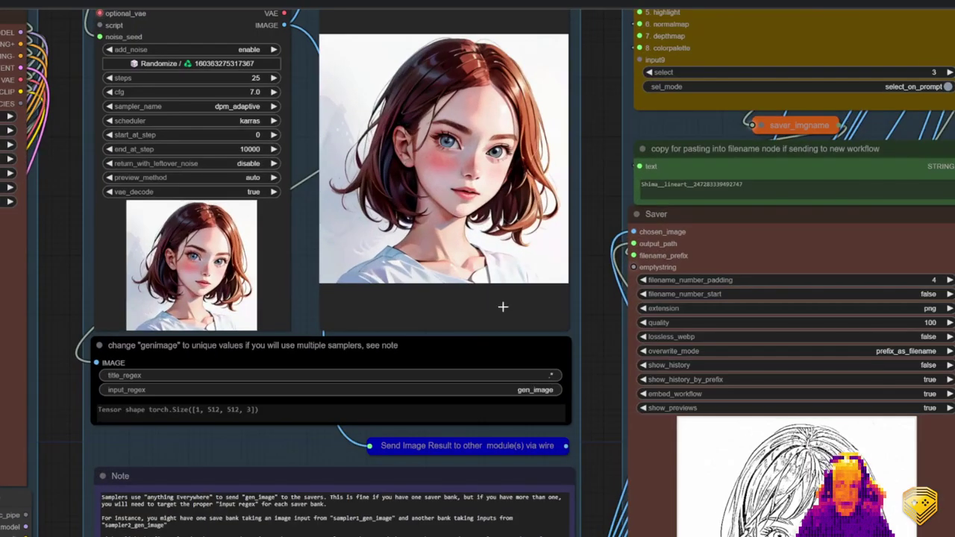
{"action": "left_click", "coordinate": [540, 393]}
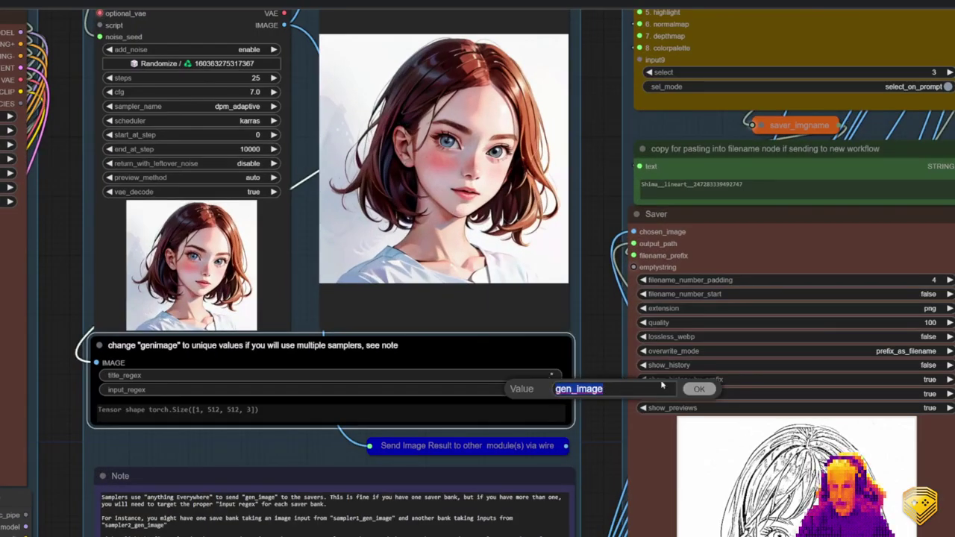
{"action": "left_click", "coordinate": [694, 389]}
- Rename the Aegisflow Image Pass input slot from sampler2 back to gen_image
{"action": "left_click_drag", "start_coordinate": [463, 44], "coordinate": [455, 532]}
{"action": "right_click", "coordinate": [628, 256]}
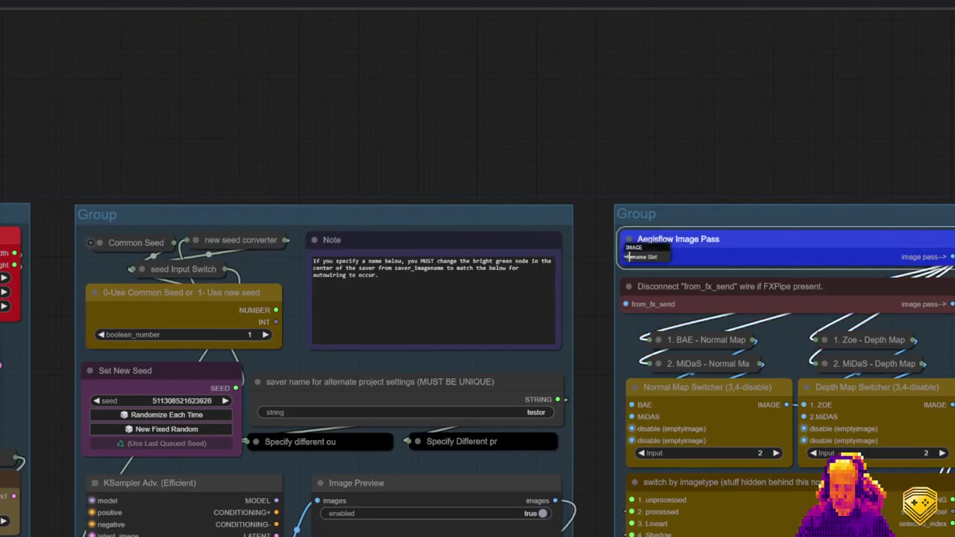
{"action": "left_click", "coordinate": [641, 258]}
{"action": "double_click", "coordinate": [669, 255]}
{"action": "type", "text": "gen_image"}
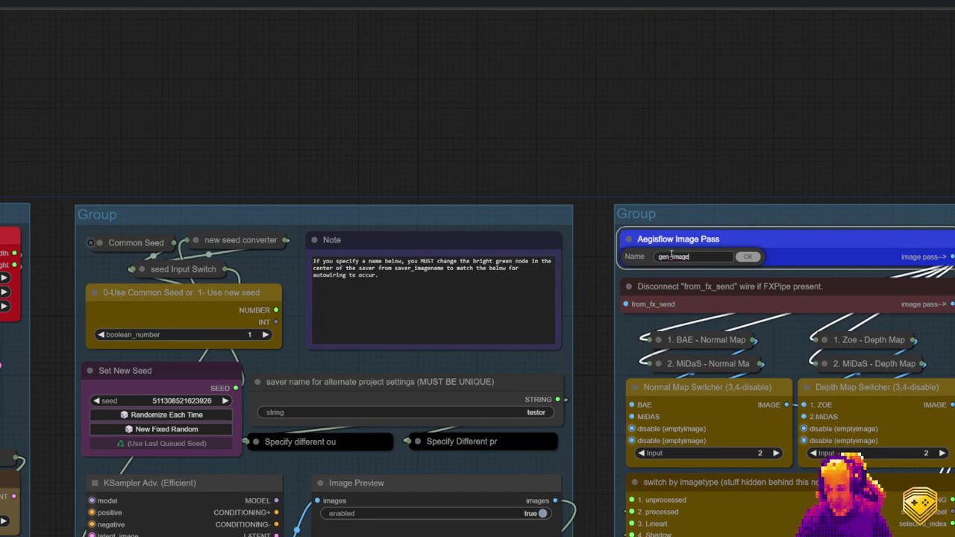
{"action": "left_click", "coordinate": [747, 257]}
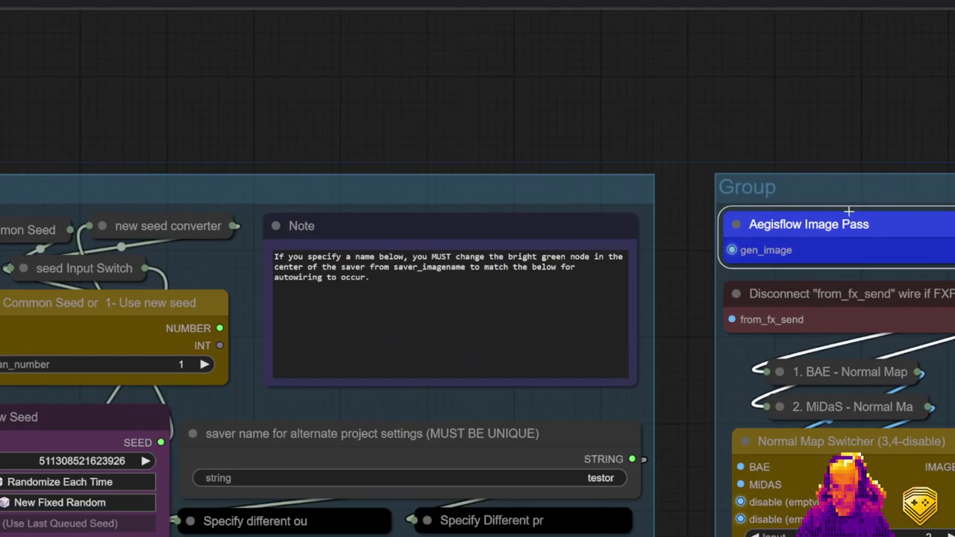
- Switch to Visual Studio Code showing aegisflow.py's source
{"action": "left_click_drag", "start_coordinate": [947, 108], "coordinate": [613, 138]}
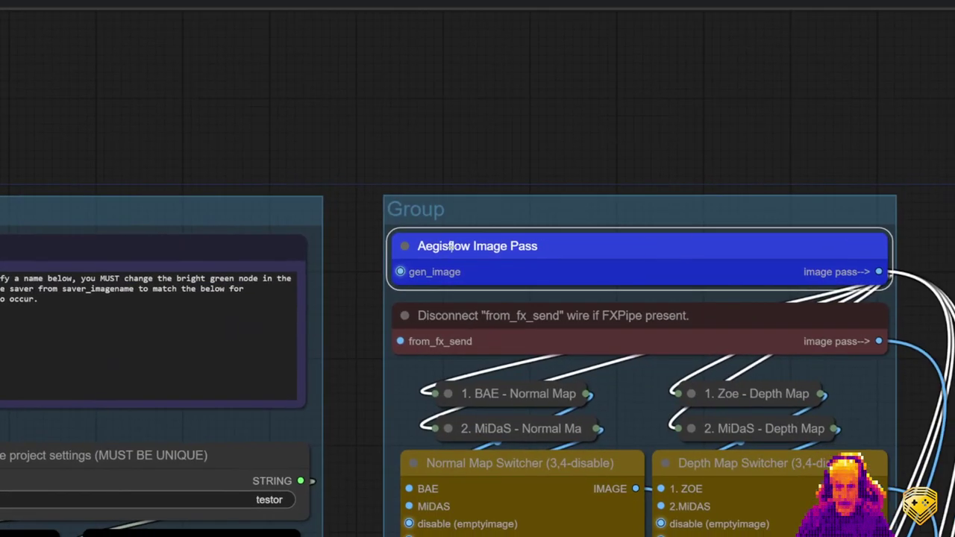
{"action": "mouse_move", "coordinate": [34, 531]}
{"action": "left_click", "coordinate": [10, 505]}
{"action": "scroll", "coordinate": [190, 264], "scroll_direction": "up", "scroll_amount": 20}
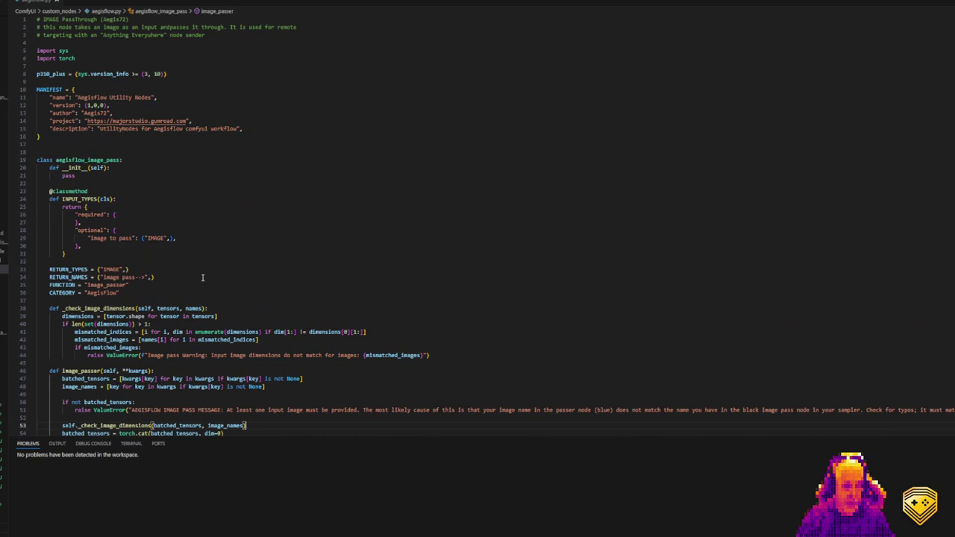
- Read through the image and latent pass classes in aegisflow.py without editing anything
{"action": "scroll", "coordinate": [194, 283], "scroll_direction": "down", "scroll_amount": 5}
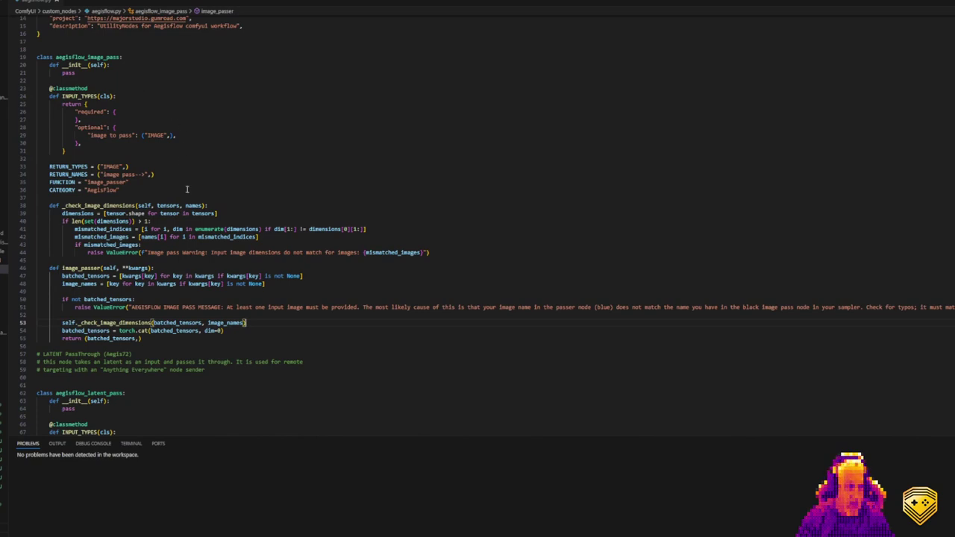
{"action": "scroll", "coordinate": [200, 213], "scroll_direction": "down", "scroll_amount": 7}
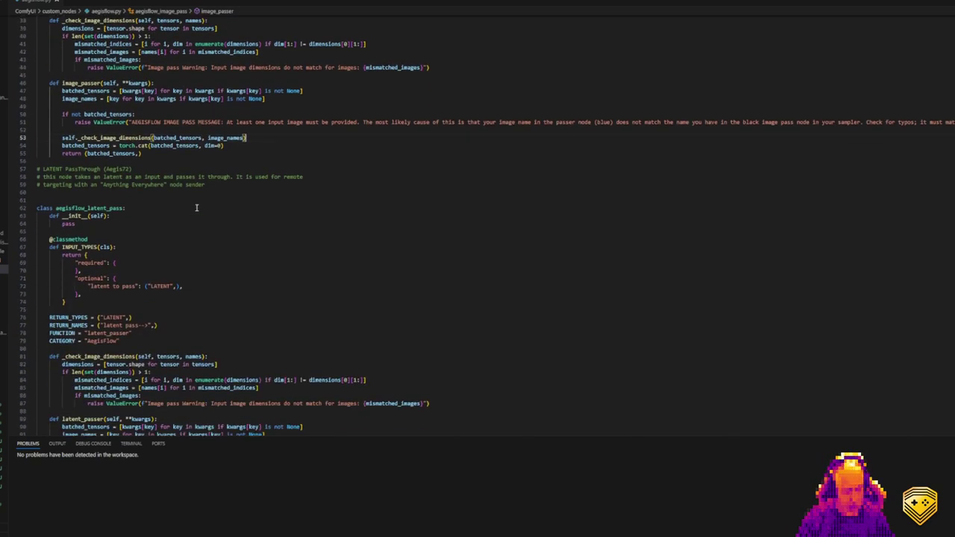
{"action": "scroll", "coordinate": [196, 207], "scroll_direction": "down", "scroll_amount": 2}
{"action": "scroll", "coordinate": [196, 207], "scroll_direction": "up", "scroll_amount": 3}
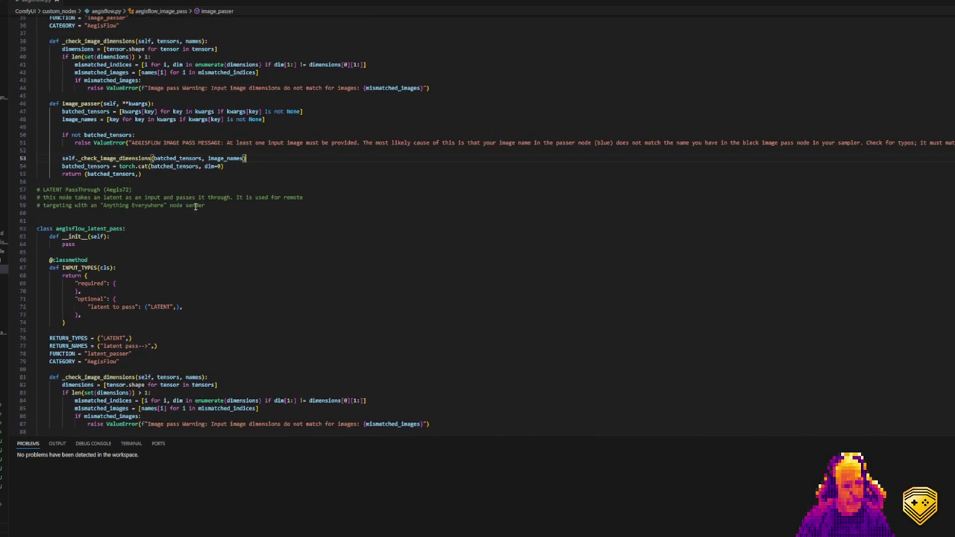
{"action": "scroll", "coordinate": [195, 207], "scroll_direction": "down", "scroll_amount": 9}
{"action": "scroll", "coordinate": [197, 206], "scroll_direction": "down", "scroll_amount": 5}
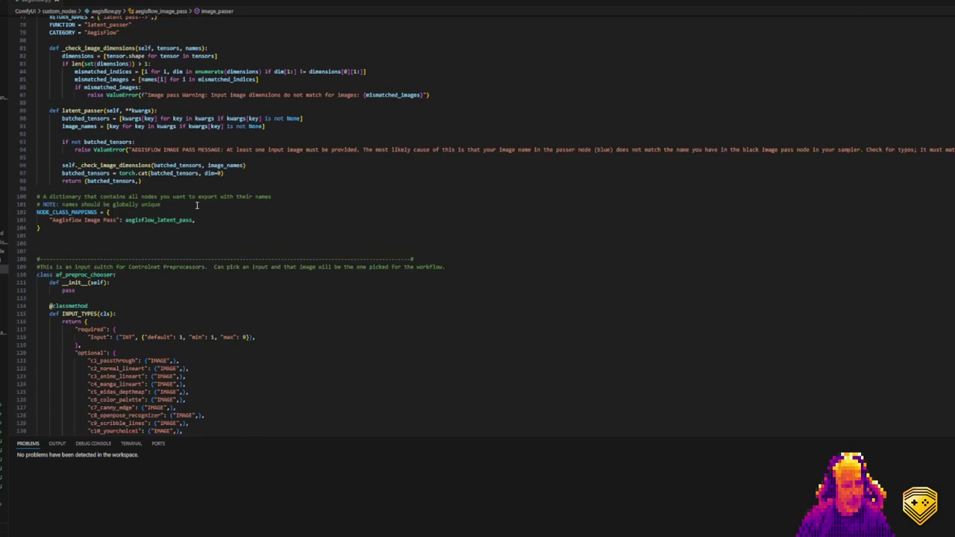
{"action": "scroll", "coordinate": [197, 206], "scroll_direction": "down", "scroll_amount": 3}
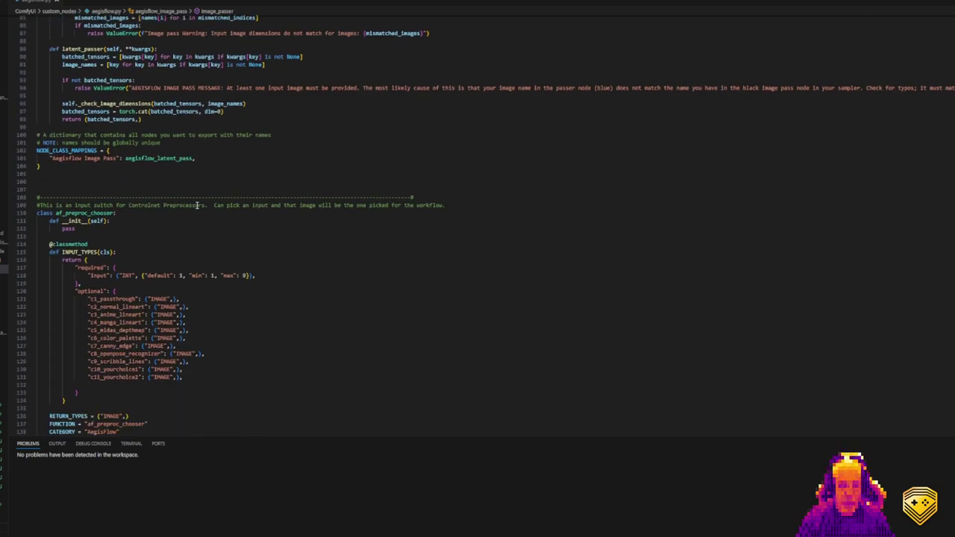
{"action": "scroll", "coordinate": [197, 206], "scroll_direction": "down", "scroll_amount": 3}
{"action": "scroll", "coordinate": [197, 206], "scroll_direction": "up", "scroll_amount": 15}
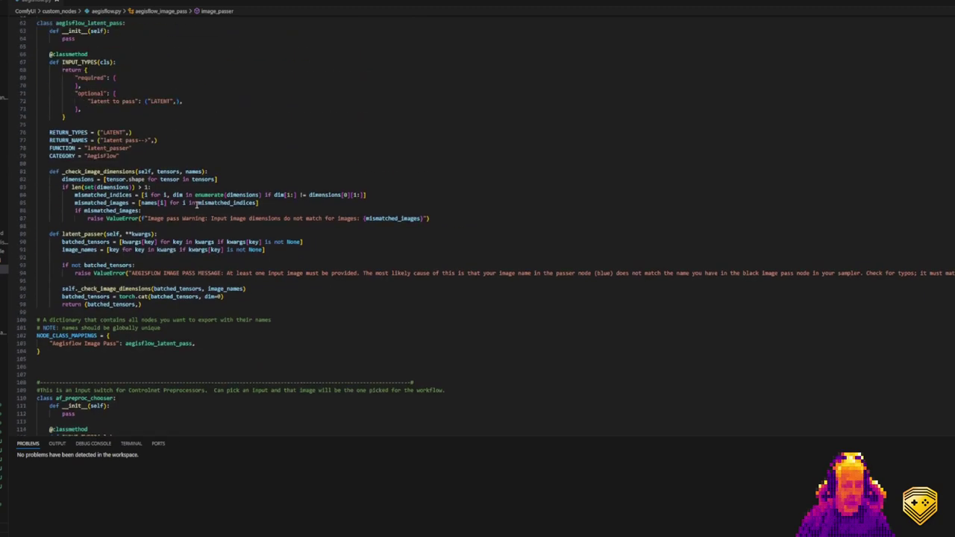
{"action": "scroll", "coordinate": [195, 204], "scroll_direction": "up", "scroll_amount": 10}
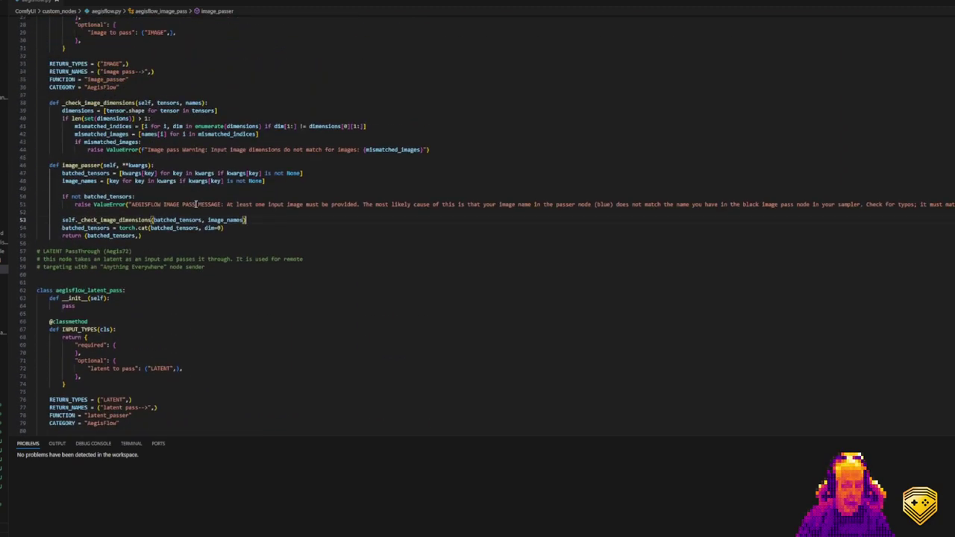
{"action": "scroll", "coordinate": [199, 203], "scroll_direction": "down", "scroll_amount": 14}
{"action": "scroll", "coordinate": [201, 203], "scroll_direction": "down", "scroll_amount": 4}
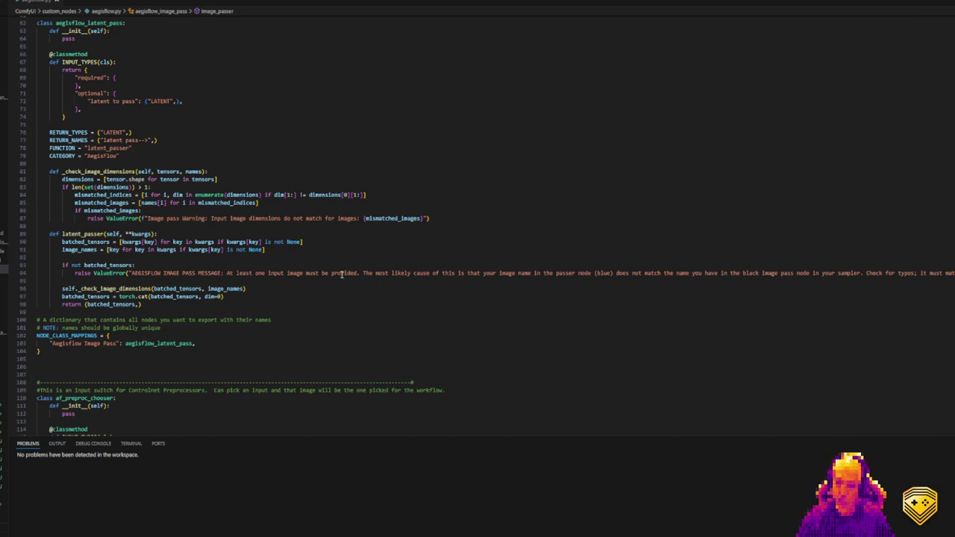
{"action": "scroll", "coordinate": [341, 275], "scroll_direction": "down", "scroll_amount": 14}
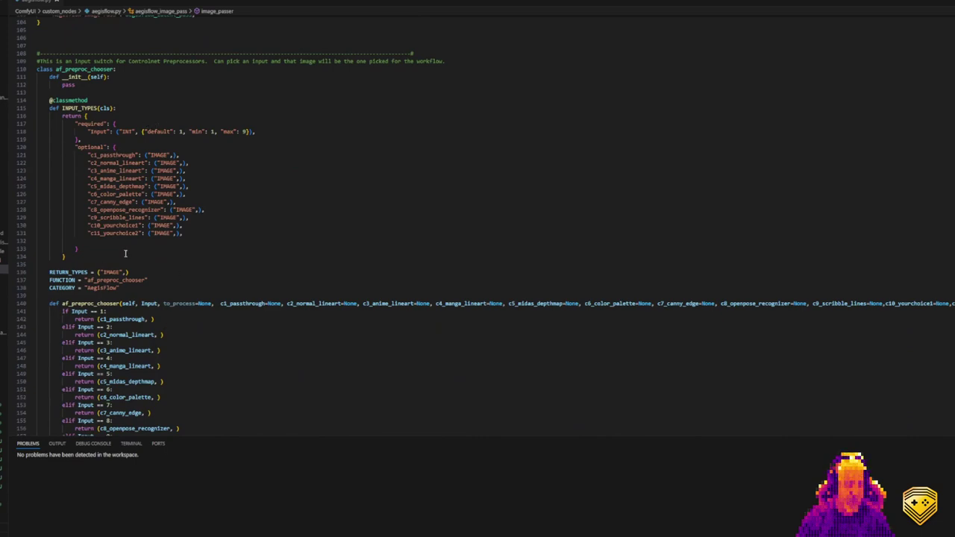
{"action": "scroll", "coordinate": [359, 252], "scroll_direction": "up", "scroll_amount": 14}
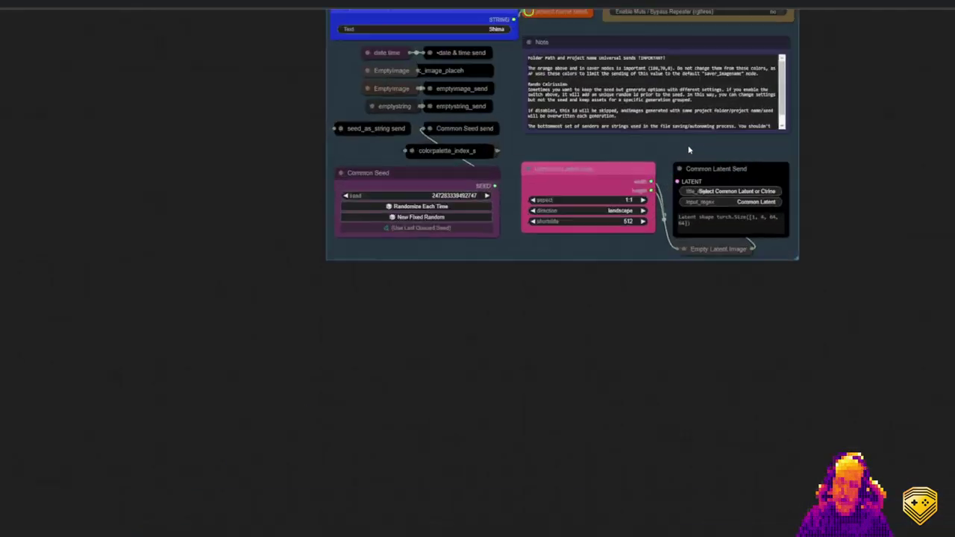
{"action": "scroll", "coordinate": [444, 269], "scroll_direction": "up", "scroll_amount": 5}
- Switch the extra Unique ID node's Enable Mute / Bypass Repeater to yes in the top group
{"action": "scroll", "coordinate": [444, 269], "scroll_direction": "left", "scroll_amount": 2}
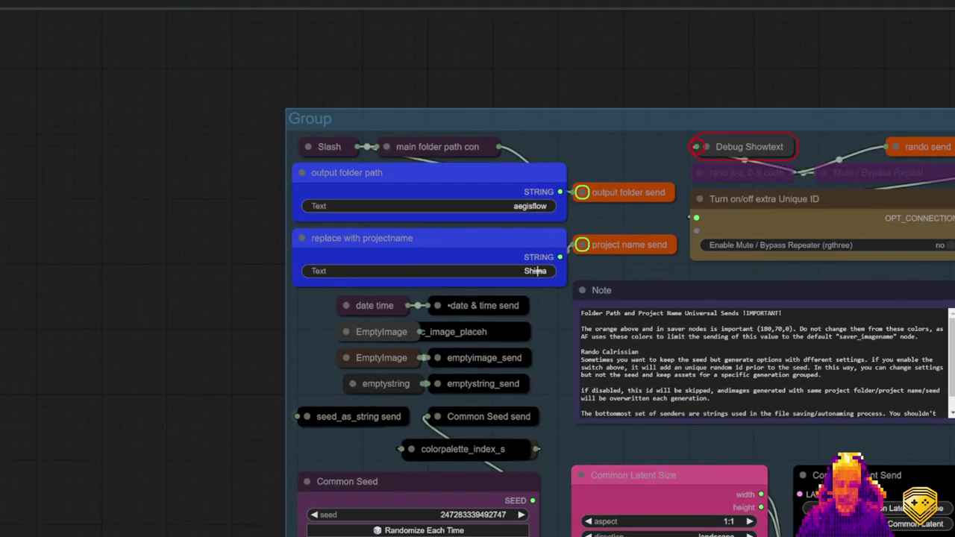
{"action": "scroll", "coordinate": [920, 342], "scroll_direction": "down", "scroll_amount": 2}
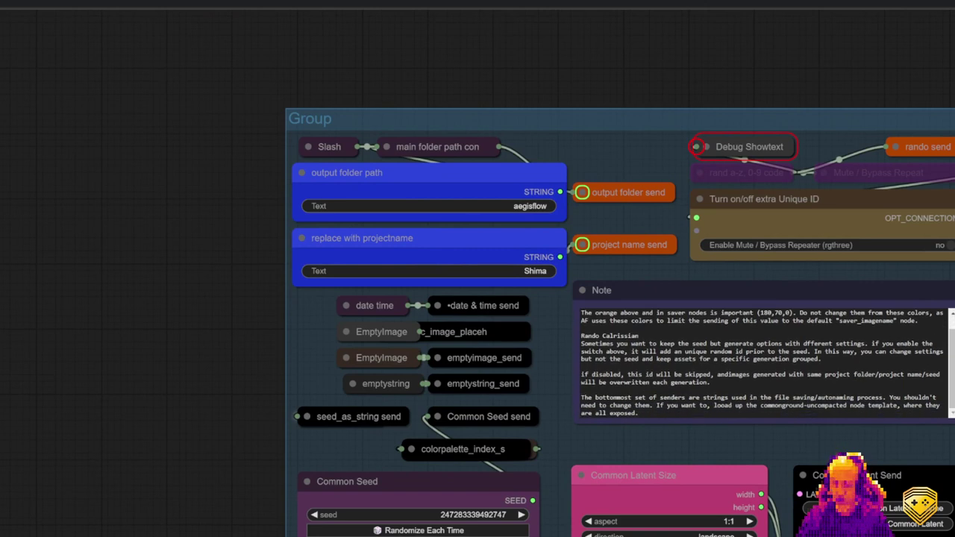
{"action": "left_click", "coordinate": [945, 247]}
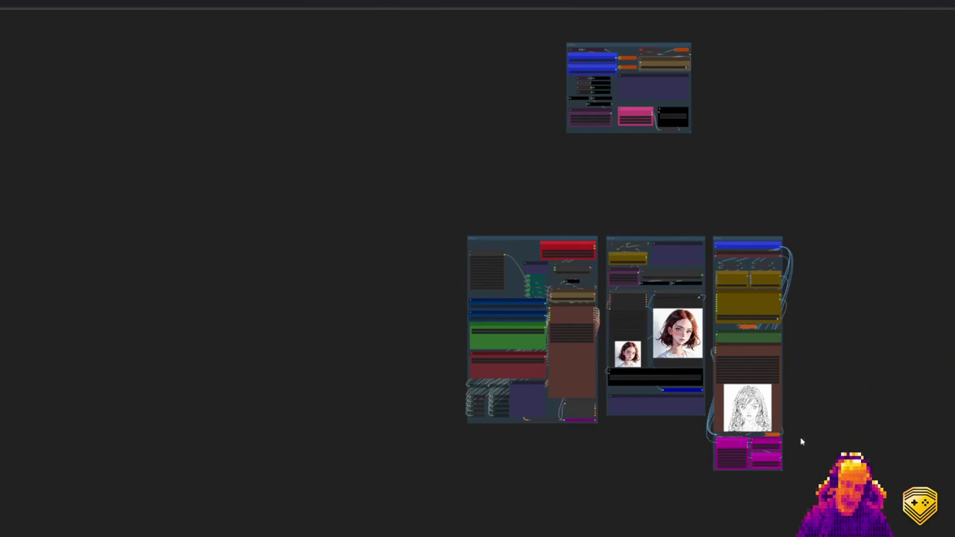
- Pan the canvas so the whole workflow slides off to the right, leaving empty space
{"action": "scroll", "coordinate": [609, 198], "scroll_direction": "up", "scroll_amount": 1}
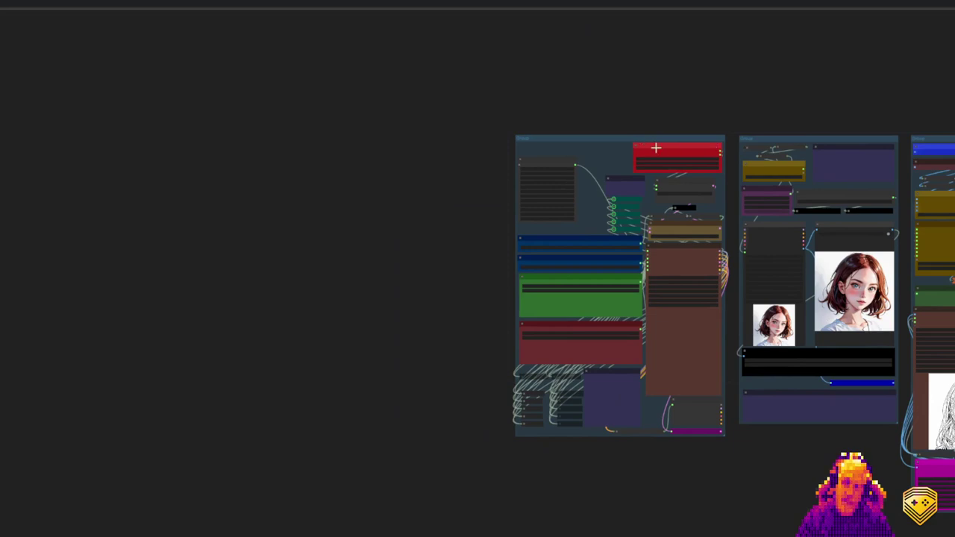
{"action": "left_click_drag", "start_coordinate": [515, 98], "coordinate": [511, 105]}
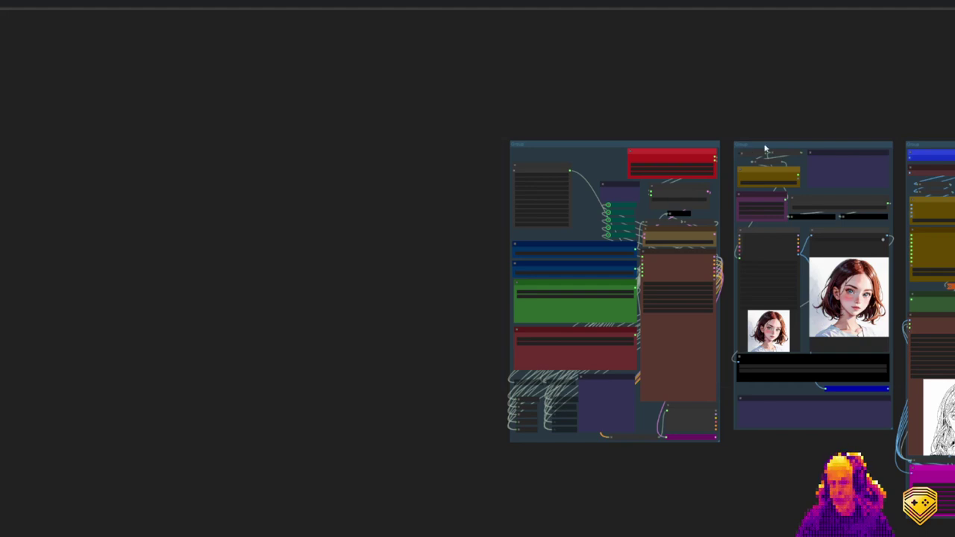
{"action": "left_click_drag", "start_coordinate": [764, 149], "coordinate": [762, 142]}
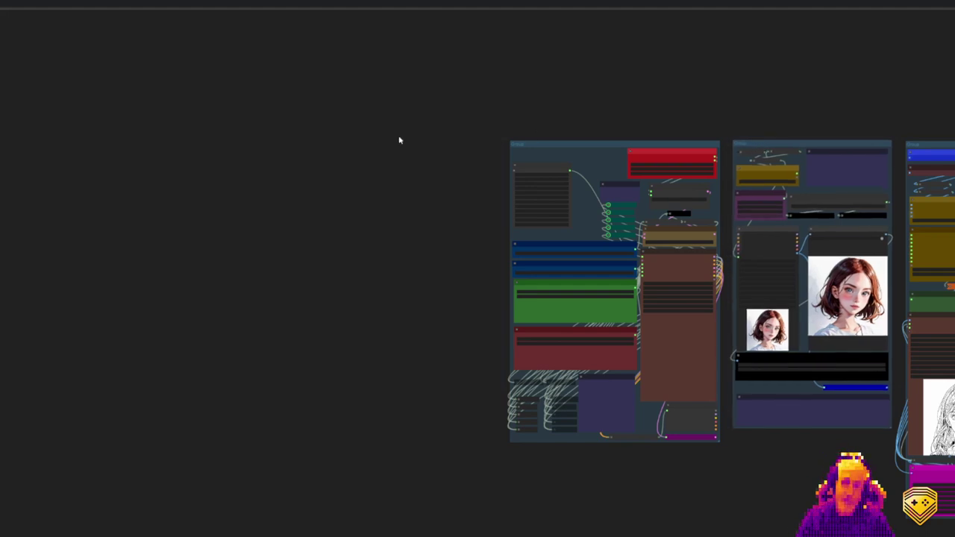
{"action": "left_click_drag", "start_coordinate": [86, 127], "coordinate": [589, 153]}
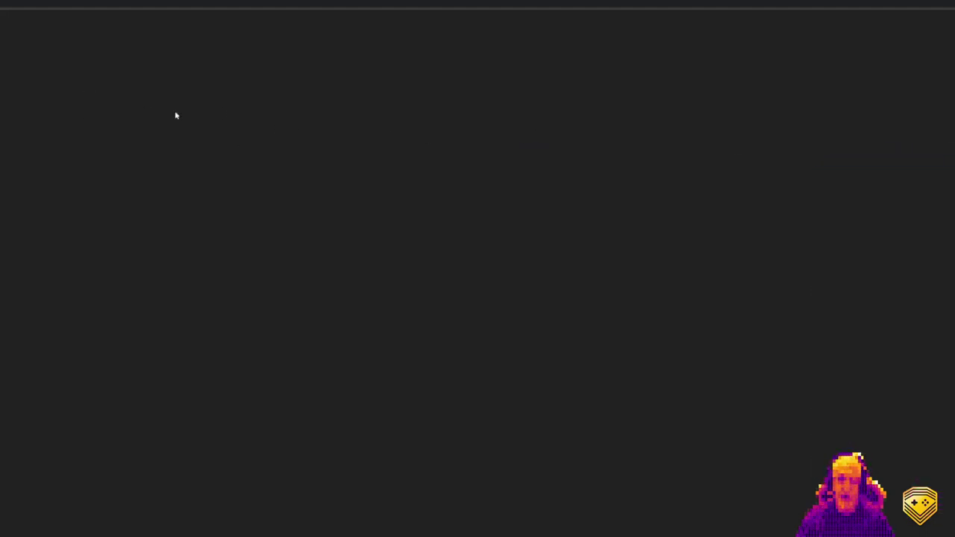
- Insert the 14-shima_ControlNet_comprehensive node template at an empty canvas spot
{"action": "right_click", "coordinate": [149, 128]}
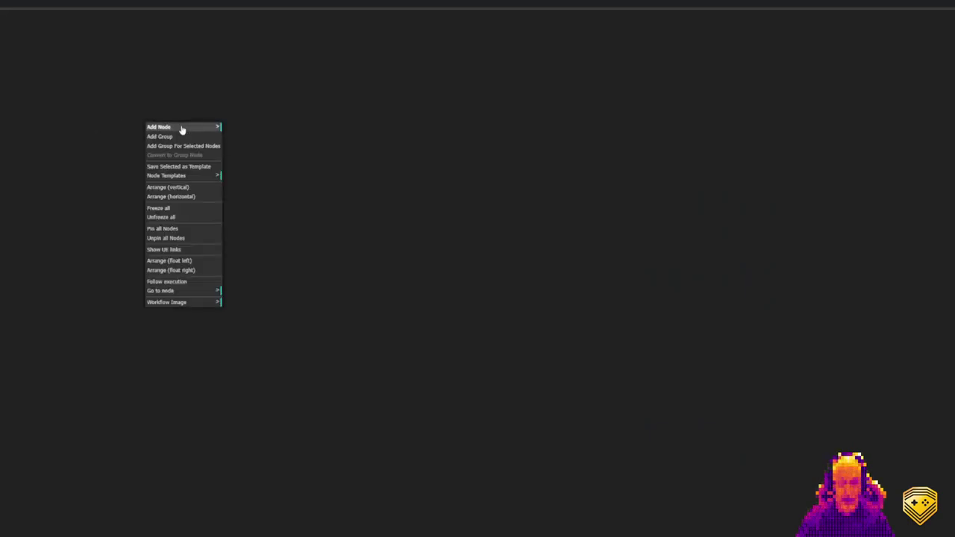
{"action": "left_click", "coordinate": [170, 177]}
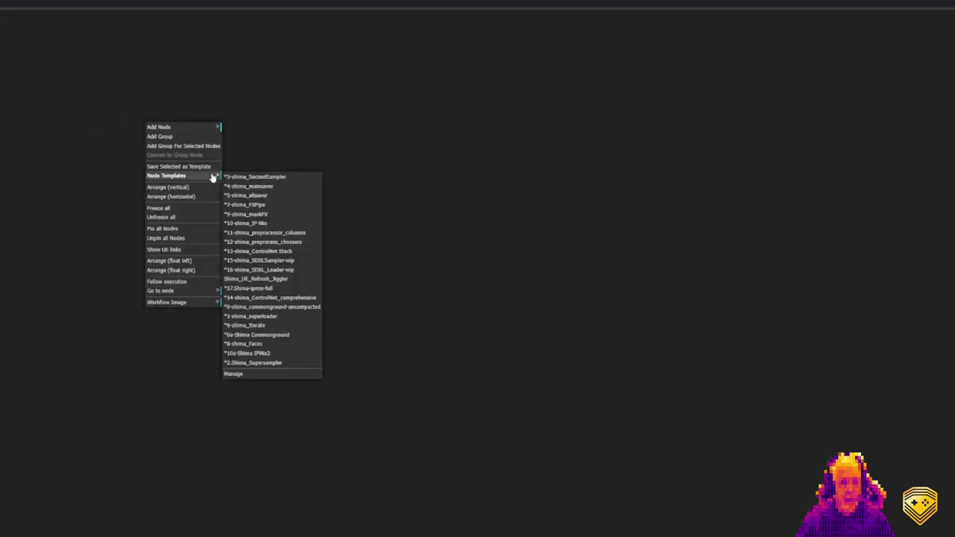
{"action": "left_click", "coordinate": [265, 297]}
- Zoom and pan until the whole red How to use note is readable
{"action": "scroll", "coordinate": [632, 157], "scroll_direction": "up", "scroll_amount": 8}
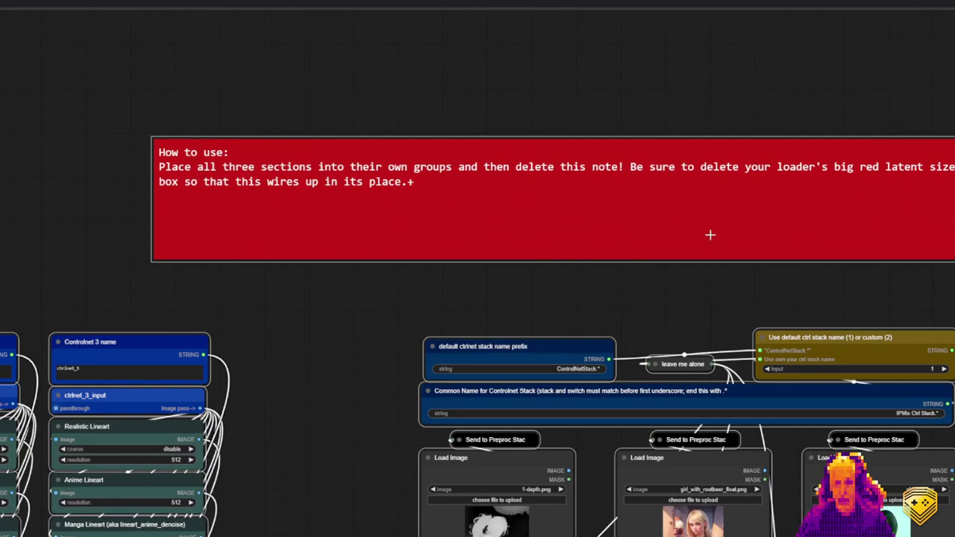
{"action": "scroll", "coordinate": [710, 235], "scroll_direction": "down", "scroll_amount": 3}
{"action": "scroll", "coordinate": [706, 217], "scroll_direction": "down", "scroll_amount": 5}
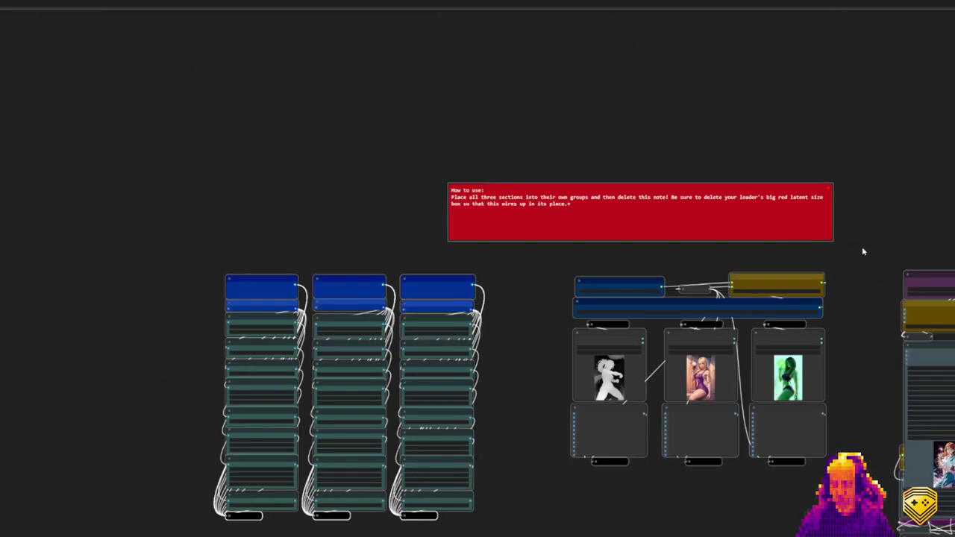
{"action": "scroll", "coordinate": [701, 211], "scroll_direction": "right", "scroll_amount": 4}
{"action": "scroll", "coordinate": [642, 211], "scroll_direction": "up", "scroll_amount": 2}
{"action": "scroll", "coordinate": [629, 201], "scroll_direction": "up", "scroll_amount": 3}
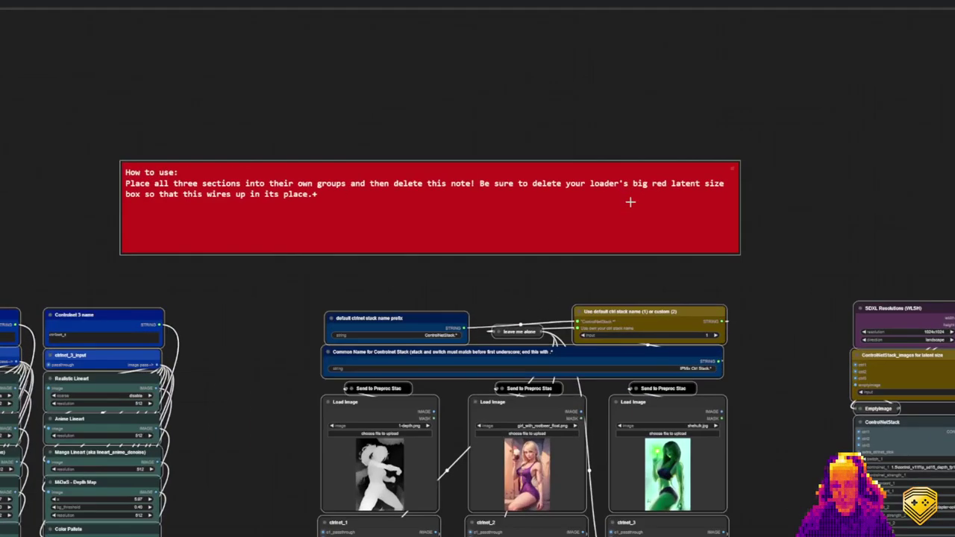
{"action": "scroll", "coordinate": [629, 201], "scroll_direction": "up", "scroll_amount": 2}
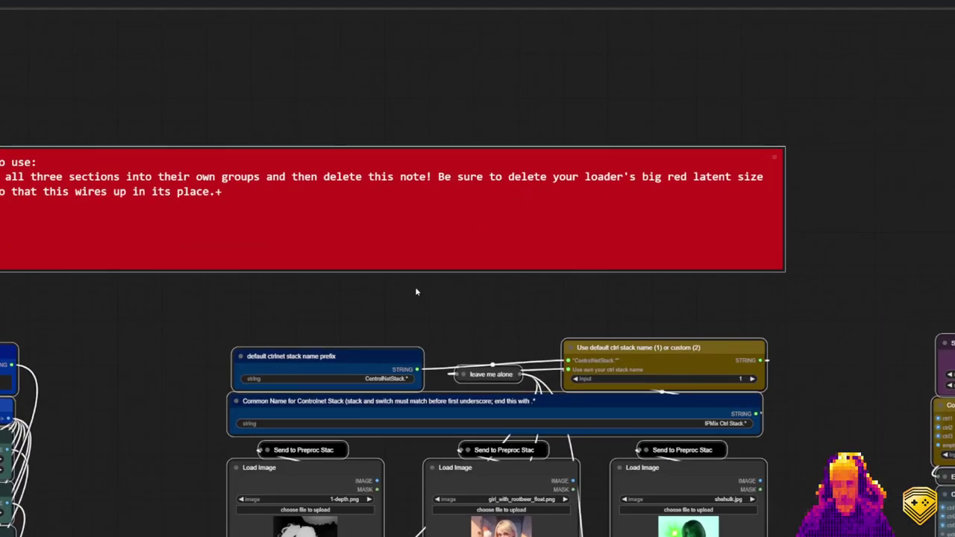
{"action": "left_click_drag", "start_coordinate": [418, 291], "coordinate": [595, 284]}
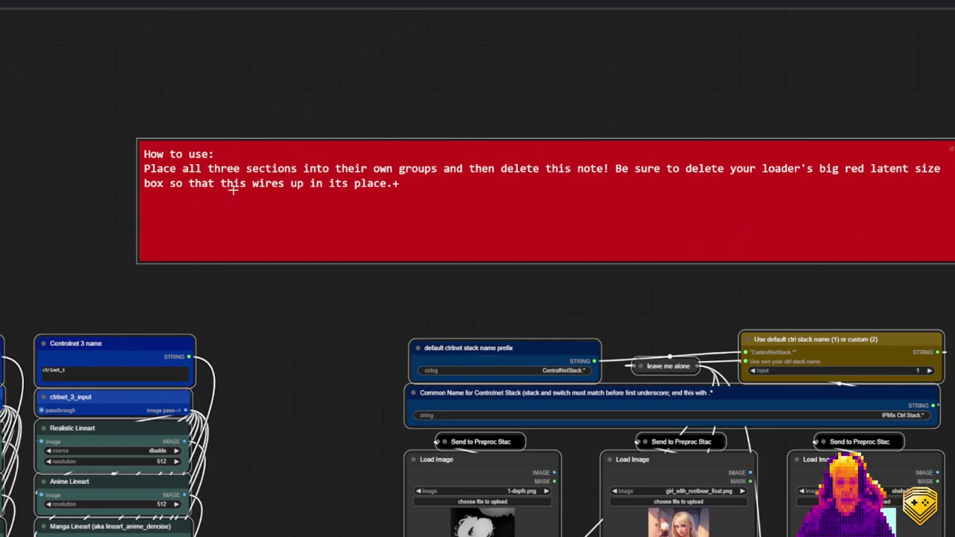
{"action": "scroll", "coordinate": [404, 207], "scroll_direction": "down", "scroll_amount": 4}
{"action": "scroll", "coordinate": [345, 256], "scroll_direction": "right", "scroll_amount": 10}
{"action": "scroll", "coordinate": [907, 215], "scroll_direction": "up", "scroll_amount": 15}
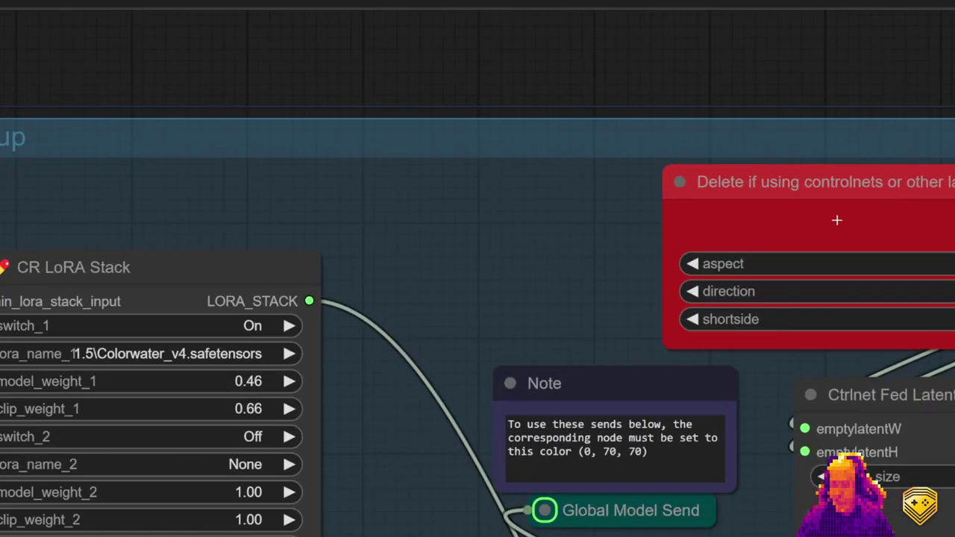
{"action": "scroll", "coordinate": [863, 214], "scroll_direction": "down", "scroll_amount": 6}
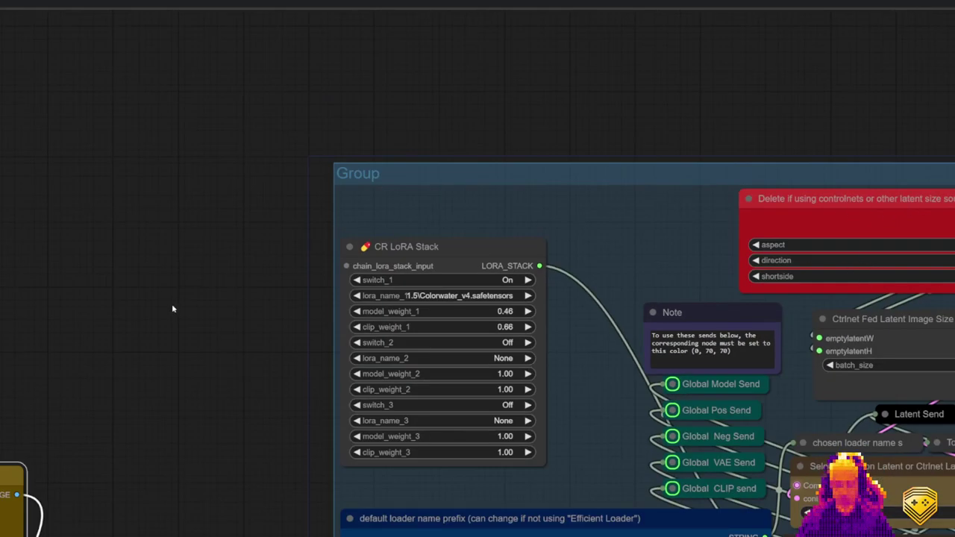
{"action": "scroll", "coordinate": [172, 313], "scroll_direction": "down", "scroll_amount": 4}
{"action": "left_click_drag", "start_coordinate": [186, 343], "coordinate": [919, 158]}
{"action": "scroll", "coordinate": [917, 153], "scroll_direction": "down", "scroll_amount": 3}
{"action": "scroll", "coordinate": [675, 231], "scroll_direction": "up", "scroll_amount": 10}
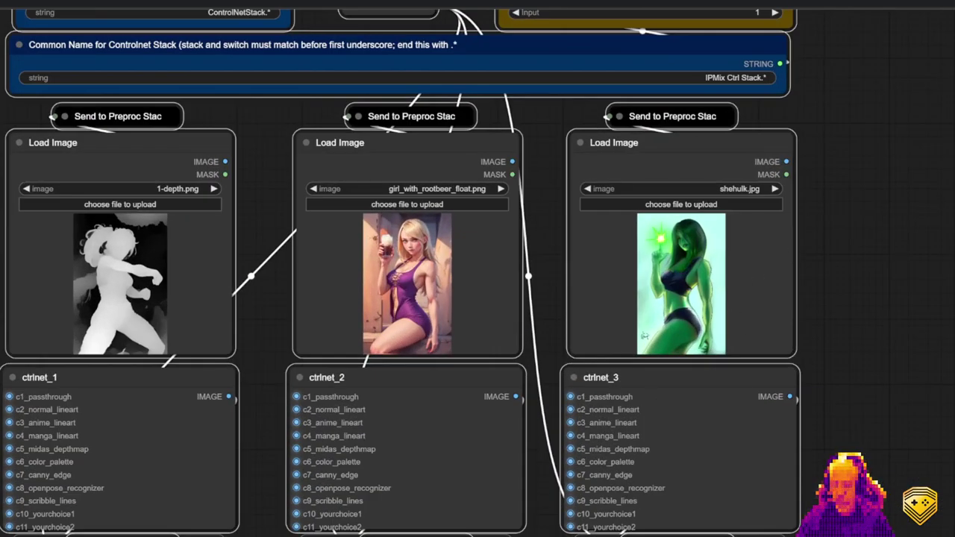
{"action": "scroll", "coordinate": [948, 312], "scroll_direction": "down", "scroll_amount": 3}
{"action": "left_click_drag", "start_coordinate": [933, 170], "coordinate": [940, 239]}
{"action": "scroll", "coordinate": [936, 321], "scroll_direction": "down", "scroll_amount": 3}
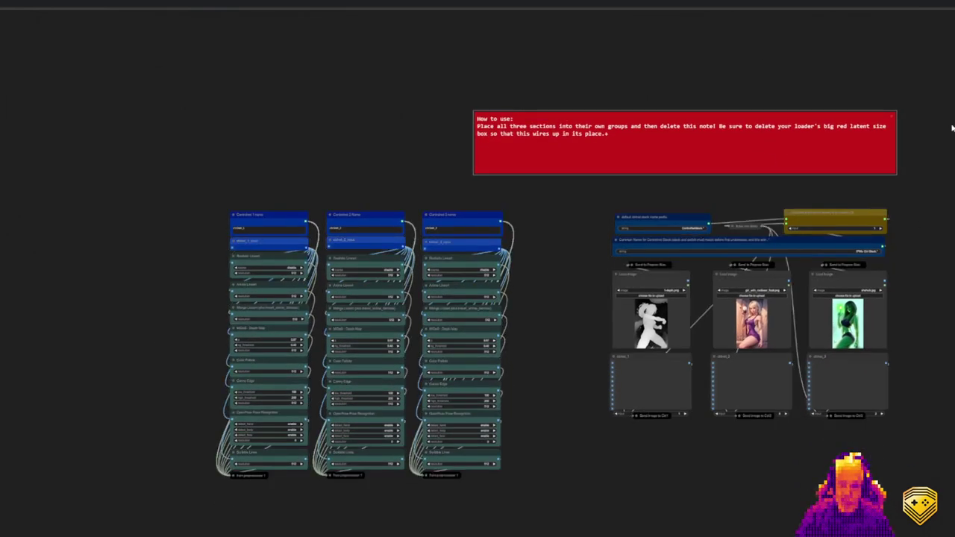
- Delete the How to use note and group the three Load Image nodes together
{"action": "key", "text": "Delete"}
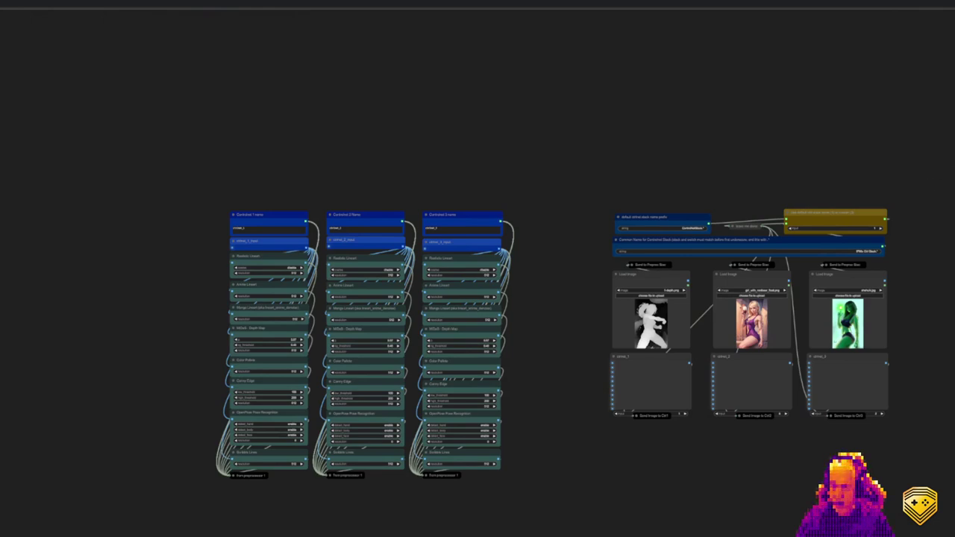
{"action": "left_click_drag", "start_coordinate": [586, 186], "coordinate": [892, 478]}
{"action": "right_click", "coordinate": [718, 122]}
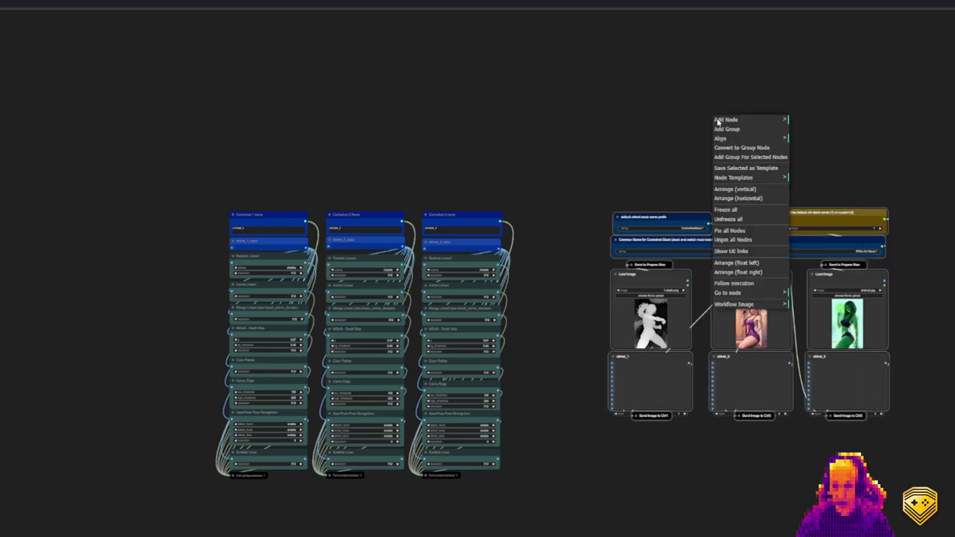
{"action": "left_click", "coordinate": [752, 158]}
- Wrap the three ControlNet columns in their own group
{"action": "left_click_drag", "start_coordinate": [197, 194], "coordinate": [556, 504]}
{"action": "right_click", "coordinate": [510, 194]}
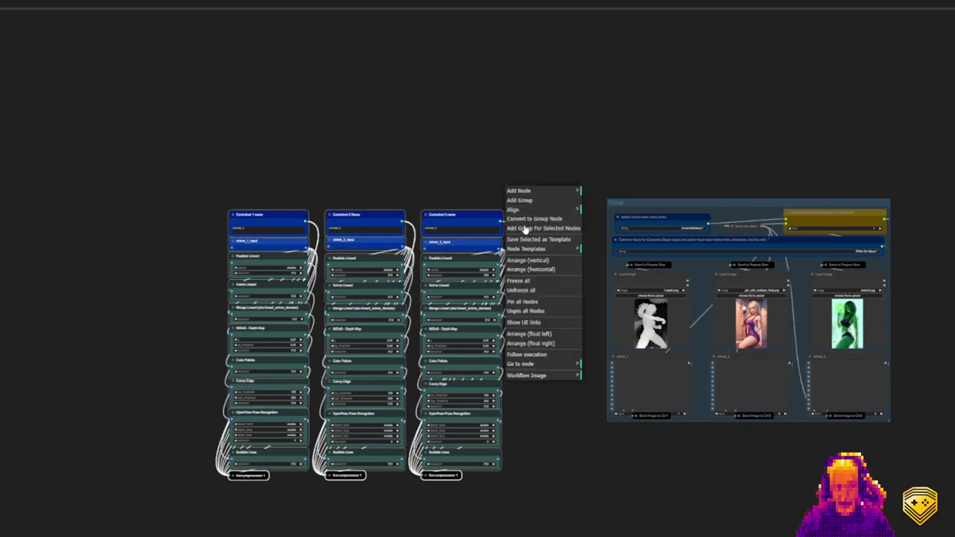
{"action": "left_click", "coordinate": [545, 229]}
- Move the ControlNet columns group to the upper right, line up the image groups, and show UE links
{"action": "scroll", "coordinate": [566, 196], "scroll_direction": "down", "scroll_amount": 10}
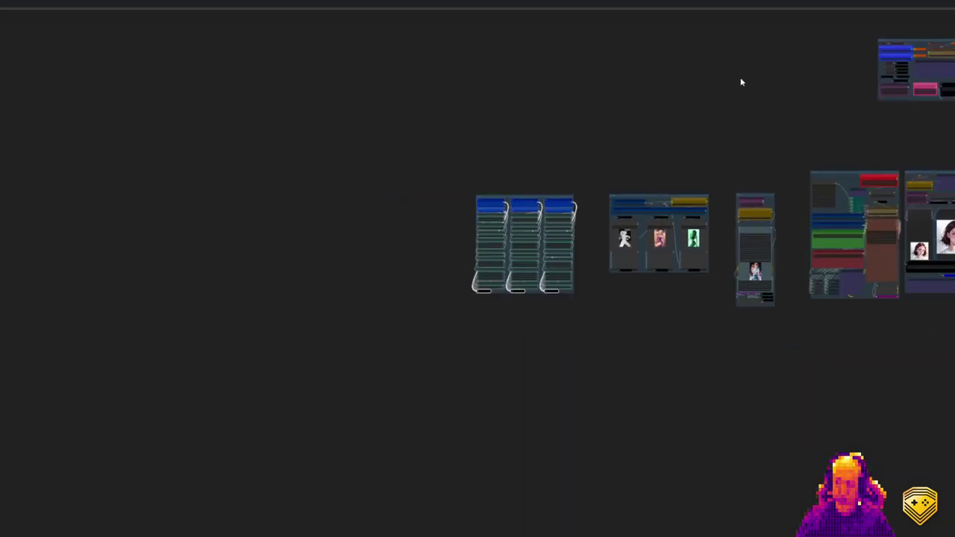
{"action": "left_click_drag", "start_coordinate": [685, 111], "coordinate": [573, 262]}
{"action": "left_click_drag", "start_coordinate": [444, 350], "coordinate": [842, 77]}
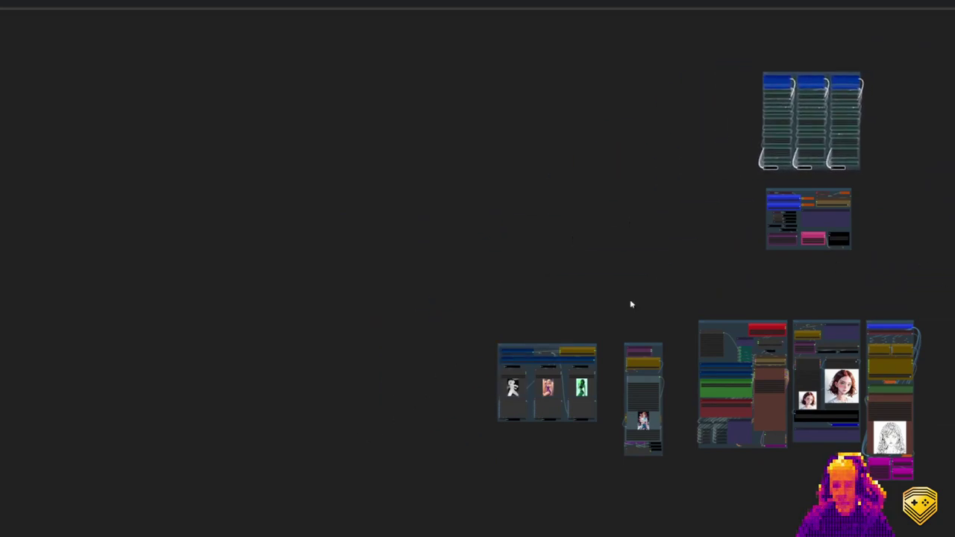
{"action": "left_click_drag", "start_coordinate": [639, 349], "coordinate": [668, 325]}
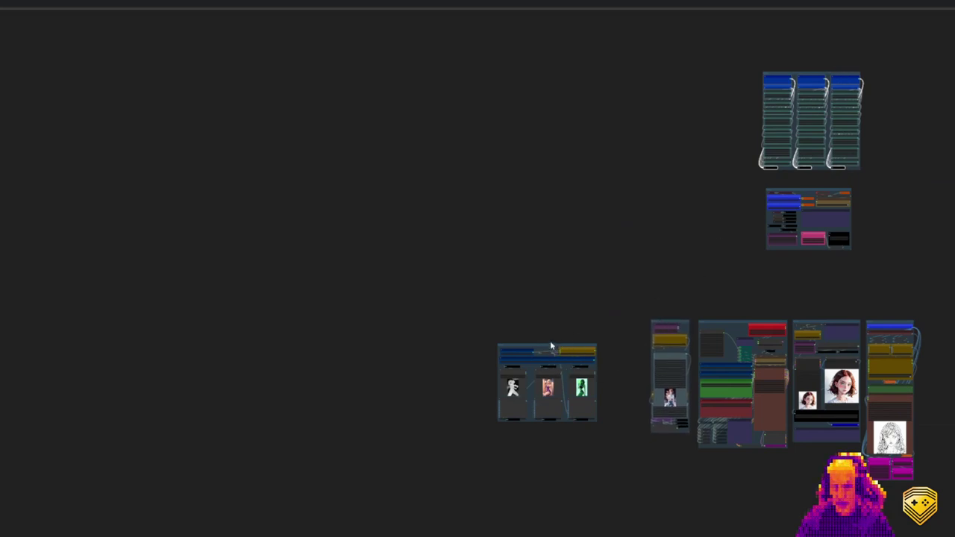
{"action": "left_click_drag", "start_coordinate": [550, 344], "coordinate": [591, 325]}
{"action": "scroll", "coordinate": [737, 285], "scroll_direction": "right", "scroll_amount": 3}
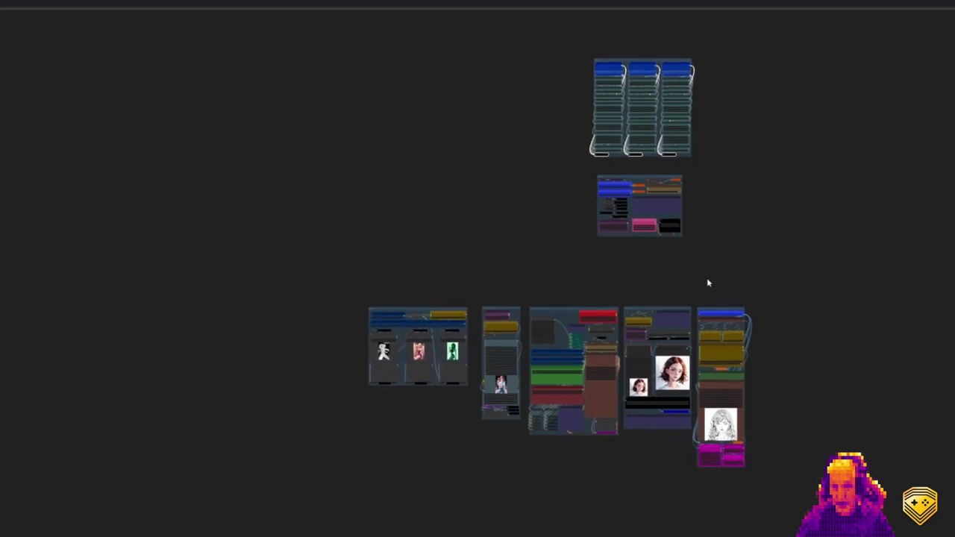
{"action": "right_click", "coordinate": [766, 231]}
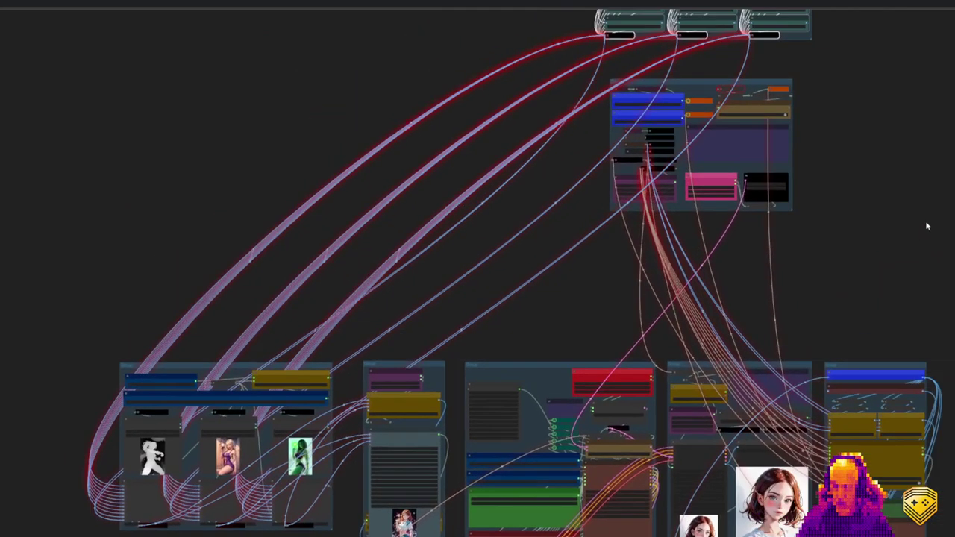
- Hide the UE link wires between nodes using the canvas menu
{"action": "scroll", "coordinate": [929, 224], "scroll_direction": "down", "scroll_amount": 2}
{"action": "scroll", "coordinate": [932, 224], "scroll_direction": "down", "scroll_amount": 3}
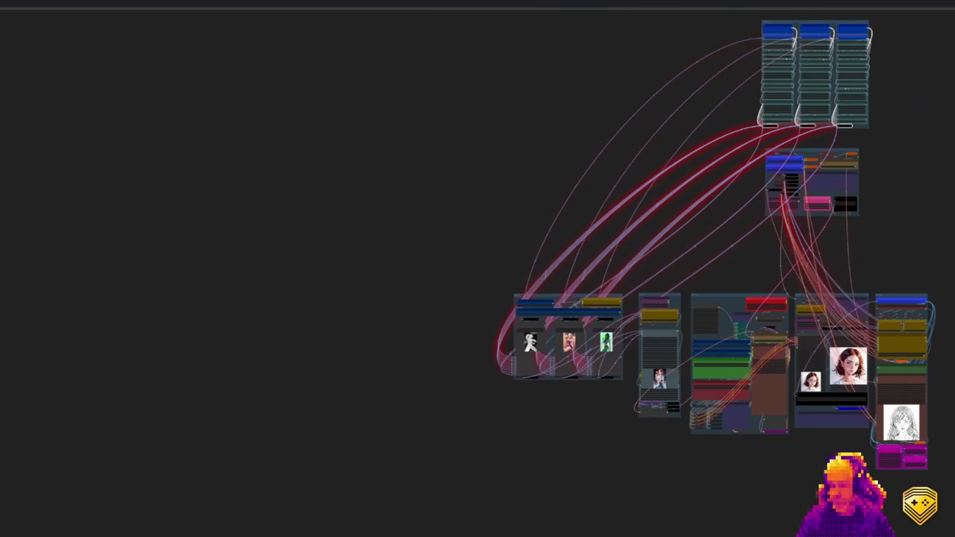
{"action": "scroll", "coordinate": [827, 251], "scroll_direction": "right", "scroll_amount": 5}
{"action": "scroll", "coordinate": [828, 252], "scroll_direction": "up", "scroll_amount": 2}
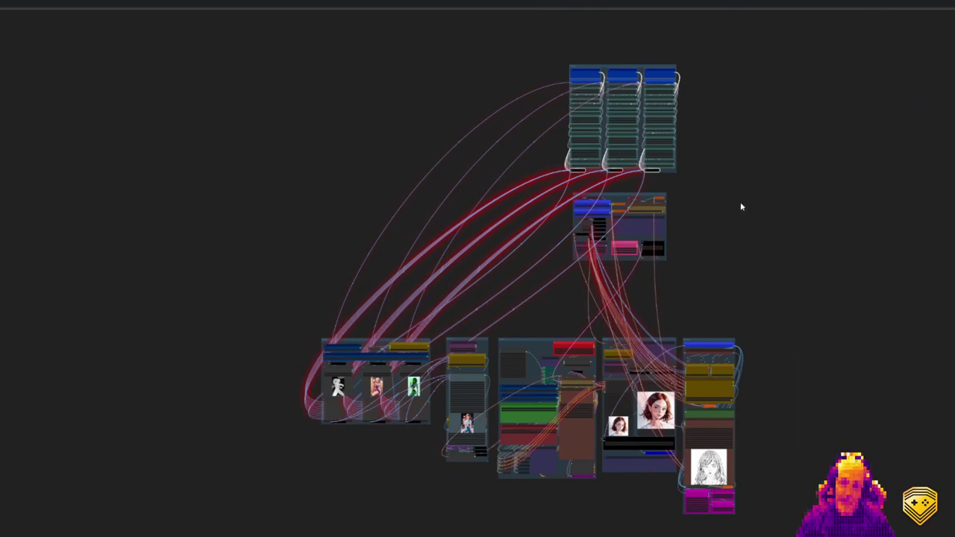
{"action": "right_click", "coordinate": [731, 172]}
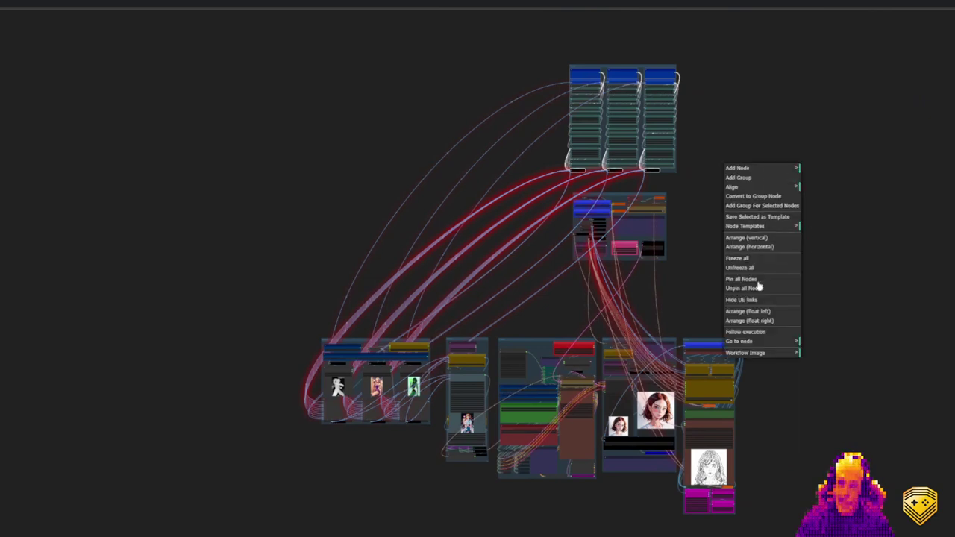
{"action": "left_click", "coordinate": [751, 301]}
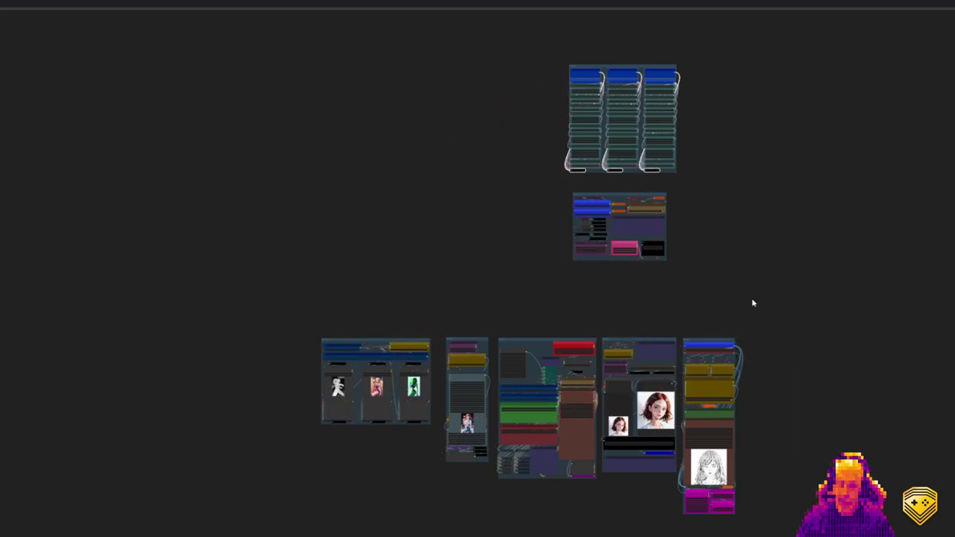
{"action": "mouse_move", "coordinate": [714, 344]}
{"action": "left_mouse_down"}
{"action": "mouse_move", "coordinate": [735, 336]}
{"action": "mouse_move", "coordinate": [768, 147]}
{"action": "mouse_move", "coordinate": [746, 82]}
{"action": "mouse_move", "coordinate": [723, 344]}
{"action": "left_mouse_up"}
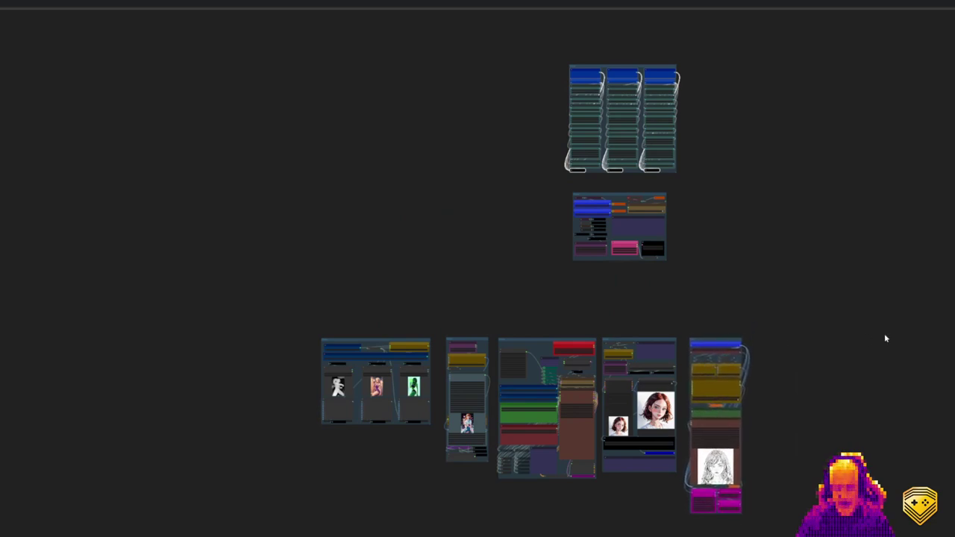
{"action": "left_click_drag", "start_coordinate": [383, 345], "coordinate": [337, 150]}
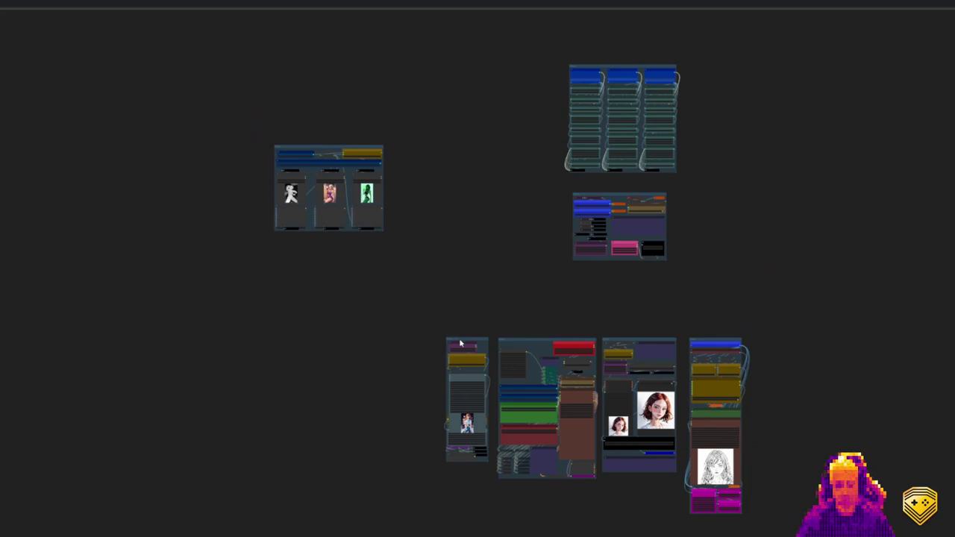
{"action": "left_click_drag", "start_coordinate": [460, 344], "coordinate": [458, 365]}
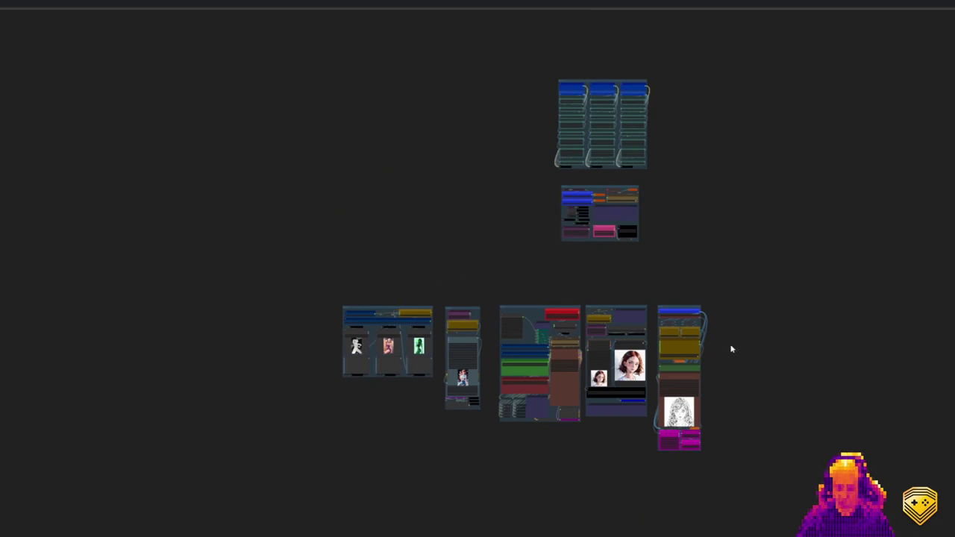
{"action": "scroll", "coordinate": [741, 337], "scroll_direction": "up", "scroll_amount": 5}
{"action": "scroll", "coordinate": [855, 304], "scroll_direction": "up", "scroll_amount": 6}
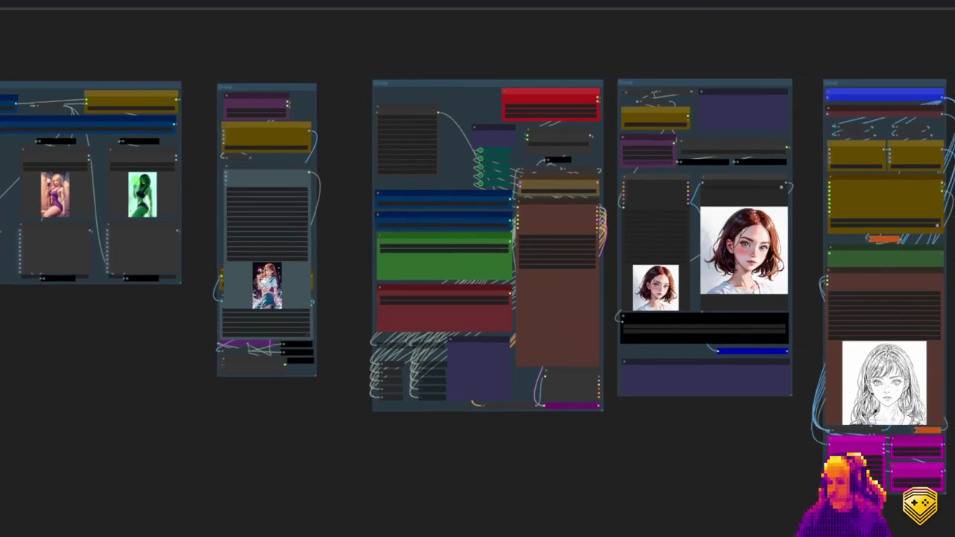
{"action": "scroll", "coordinate": [954, 225], "scroll_direction": "down", "scroll_amount": 1}
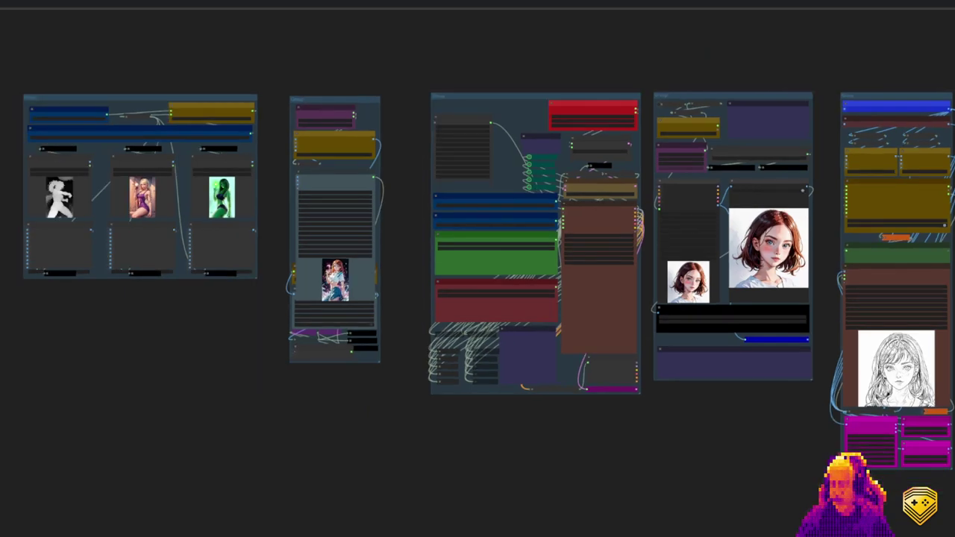
{"action": "scroll", "coordinate": [954, 239], "scroll_direction": "up", "scroll_amount": 4}
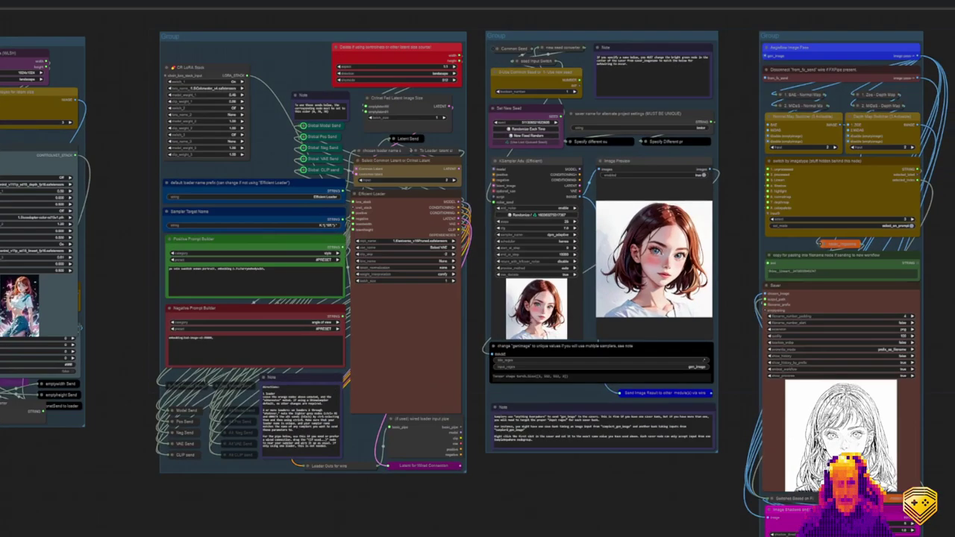
{"action": "scroll", "coordinate": [954, 174], "scroll_direction": "down", "scroll_amount": 4}
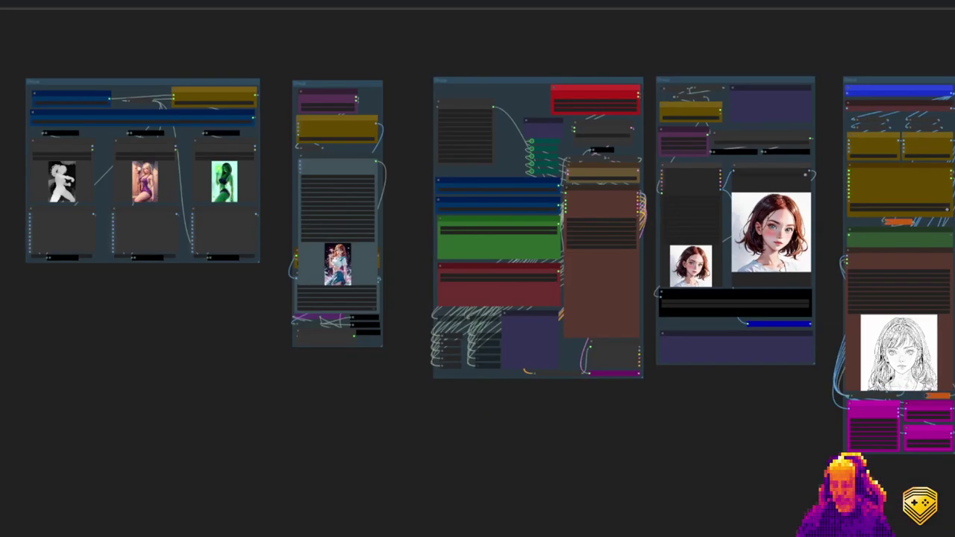
{"action": "scroll", "coordinate": [954, 186], "scroll_direction": "down", "scroll_amount": 4}
{"action": "left_click_drag", "start_coordinate": [954, 185], "coordinate": [954, 294]}
{"action": "scroll", "coordinate": [520, 269], "scroll_direction": "up", "scroll_amount": 11}
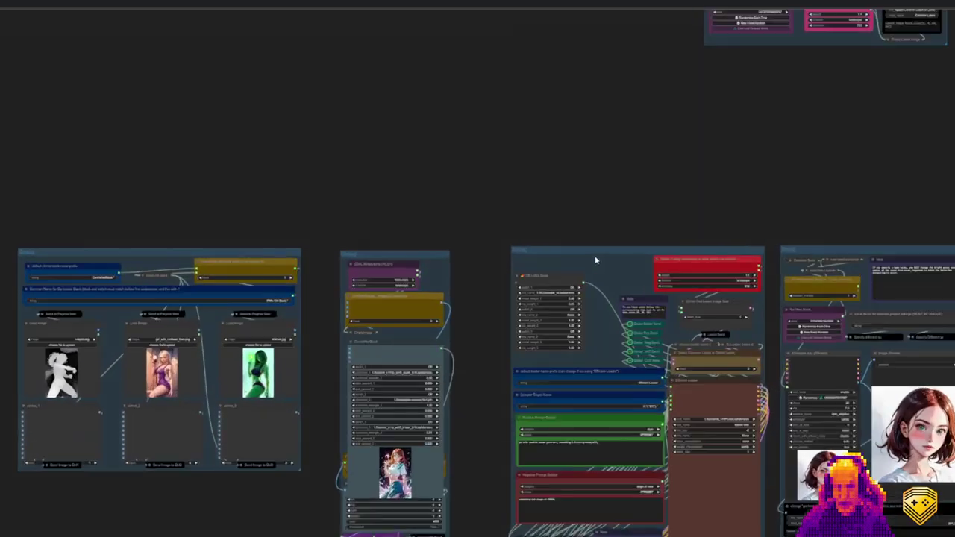
- Delete the red 'Delete if using controlnets' latent-size box from the loader group
{"action": "left_click", "coordinate": [737, 265]}
{"action": "key", "text": "Delete"}
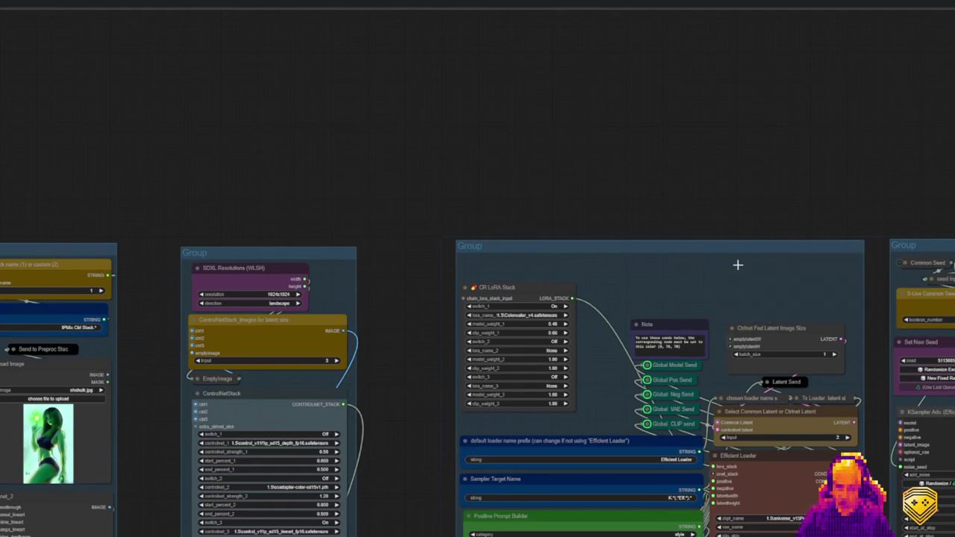
{"action": "left_click_drag", "start_coordinate": [406, 398], "coordinate": [399, 283]}
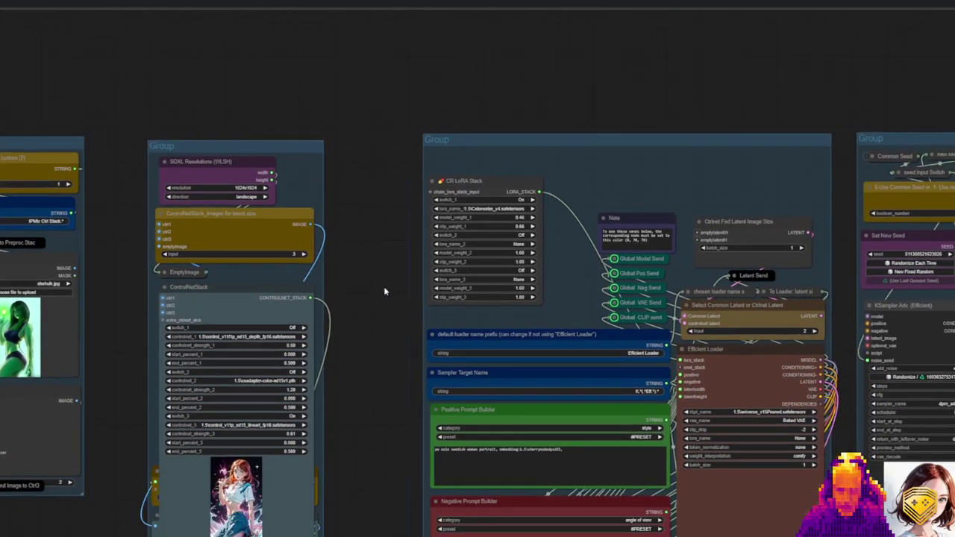
{"action": "scroll", "coordinate": [768, 250], "scroll_direction": "up", "scroll_amount": 5}
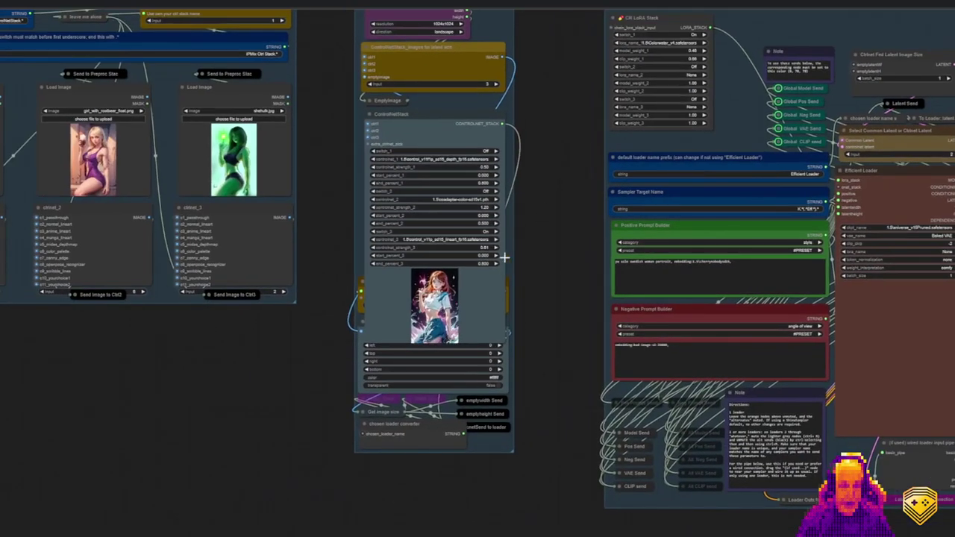
{"action": "scroll", "coordinate": [515, 245], "scroll_direction": "up", "scroll_amount": 3}
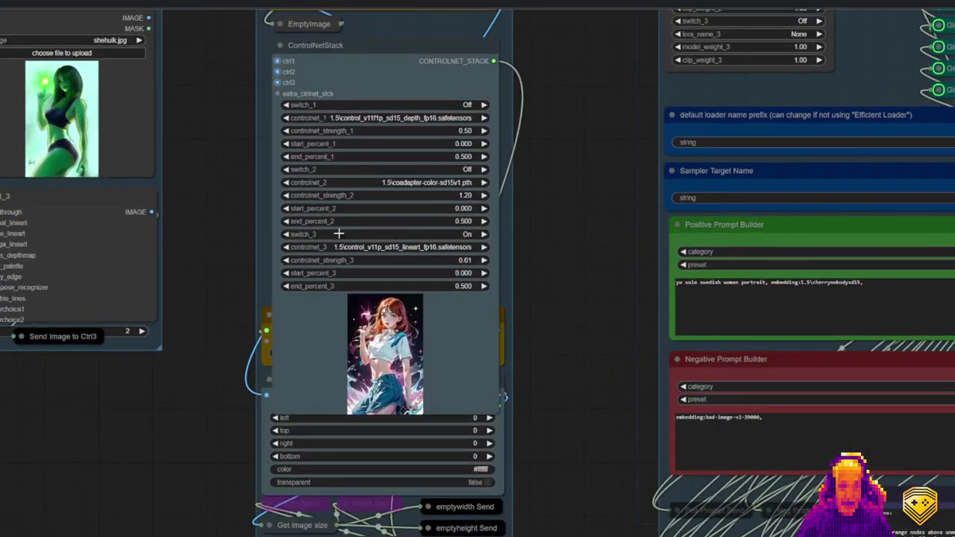
- Turn ControlNetStack switch_3 On and nudge the Send Image to Ctrl3 node down-left
{"action": "left_click", "coordinate": [467, 235]}
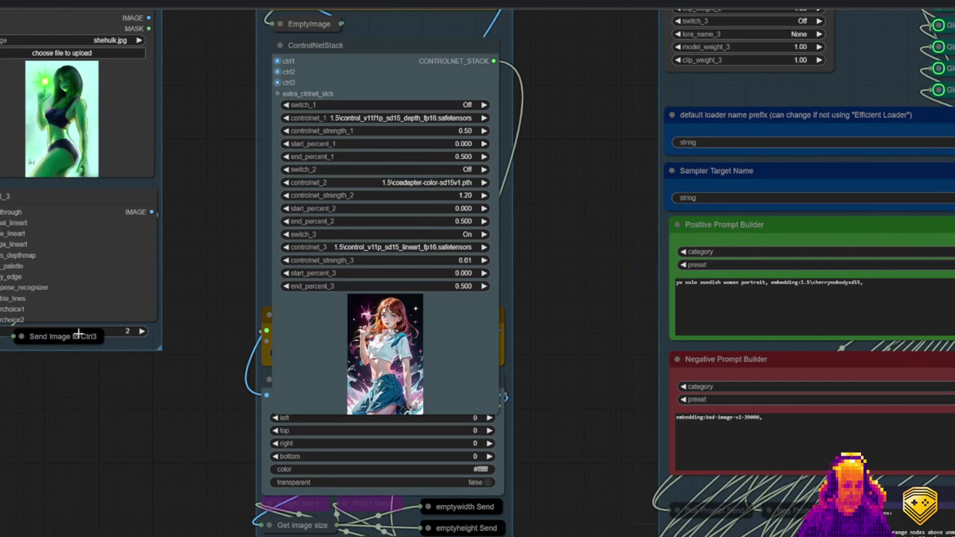
{"action": "left_click_drag", "start_coordinate": [78, 335], "coordinate": [76, 346]}
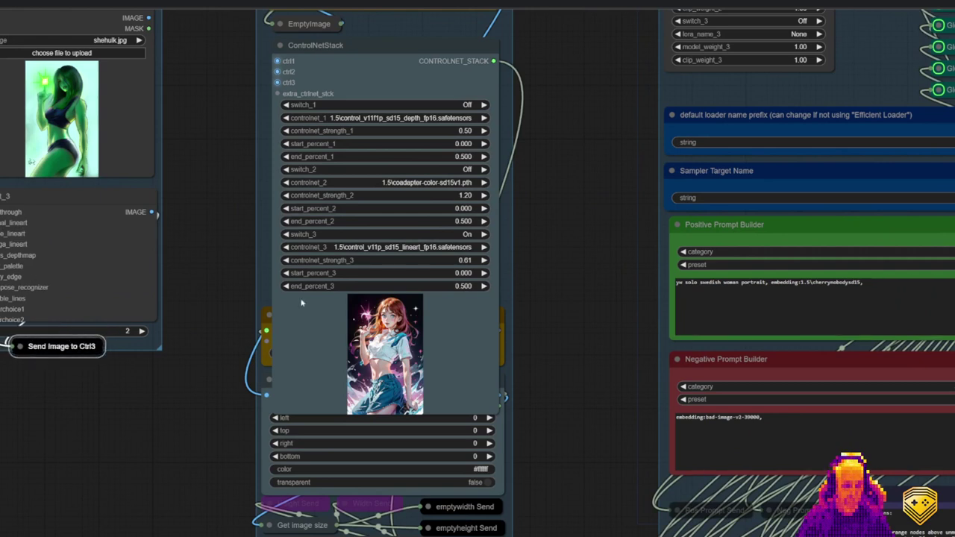
{"action": "left_click", "coordinate": [191, 147]}
- Move the collapsed Send Image to Ctrl3 node slightly lower under ctrlnet_3
{"action": "scroll", "coordinate": [197, 142], "scroll_direction": "down", "scroll_amount": 2}
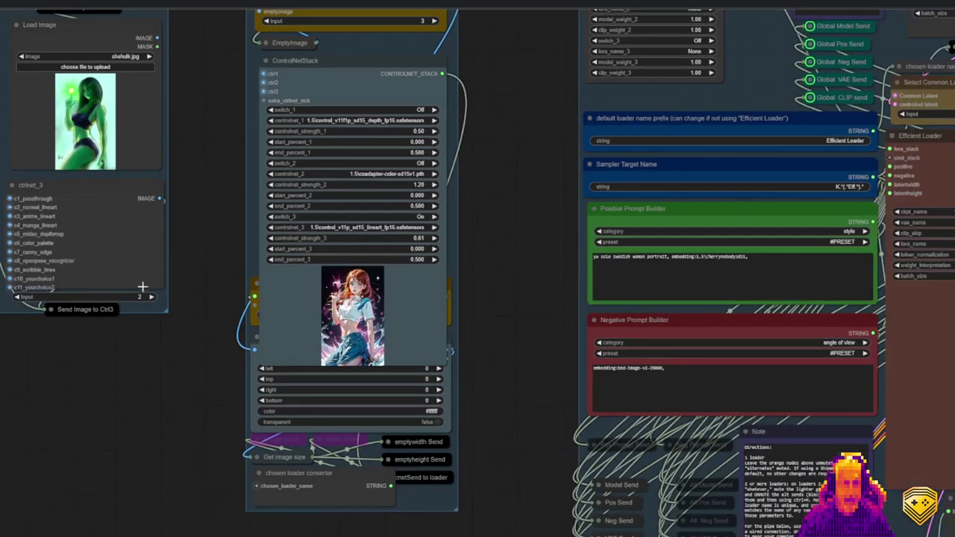
{"action": "scroll", "coordinate": [147, 303], "scroll_direction": "up", "scroll_amount": 3}
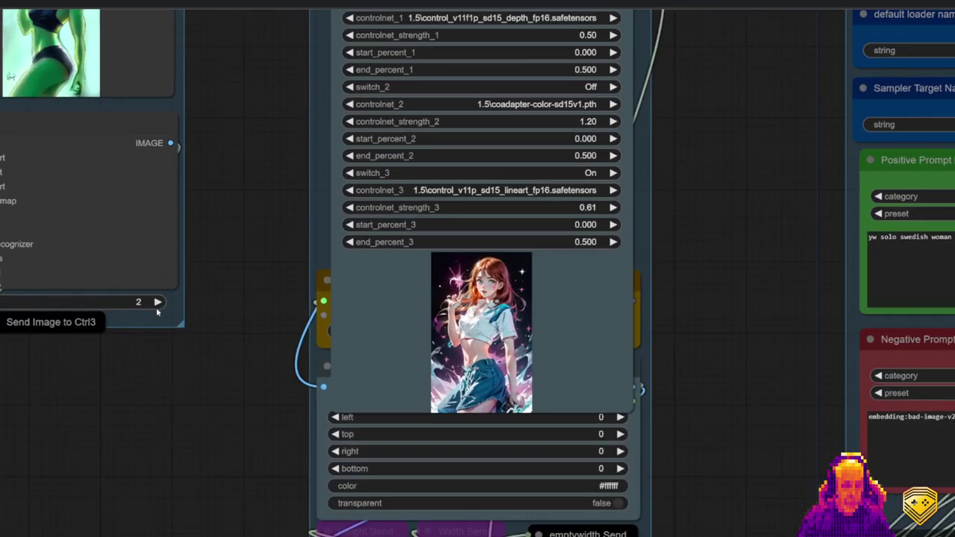
{"action": "scroll", "coordinate": [157, 310], "scroll_direction": "down", "scroll_amount": 5}
{"action": "scroll", "coordinate": [188, 310], "scroll_direction": "up", "scroll_amount": 1}
{"action": "left_click_drag", "start_coordinate": [224, 332], "coordinate": [424, 343]}
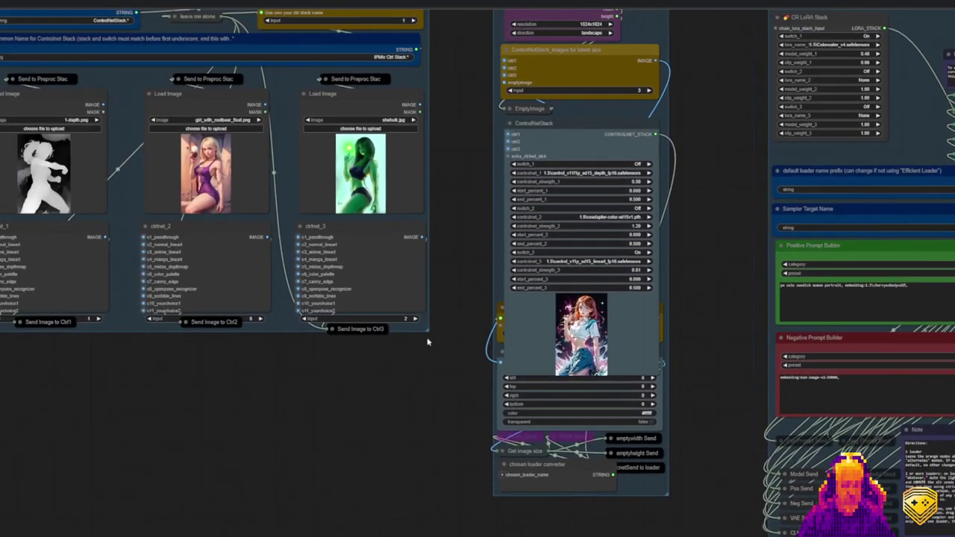
{"action": "left_click_drag", "start_coordinate": [359, 330], "coordinate": [370, 347]}
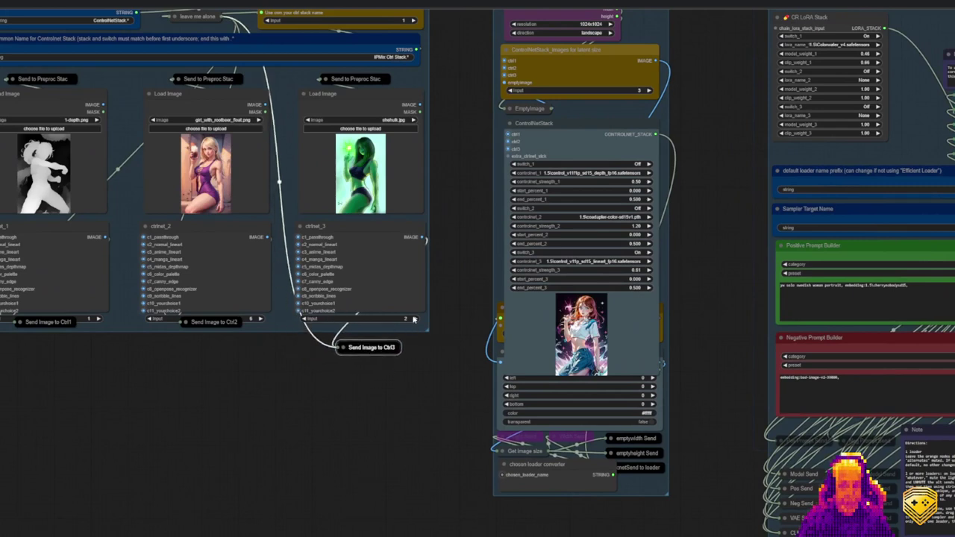
{"action": "left_click", "coordinate": [414, 319]}
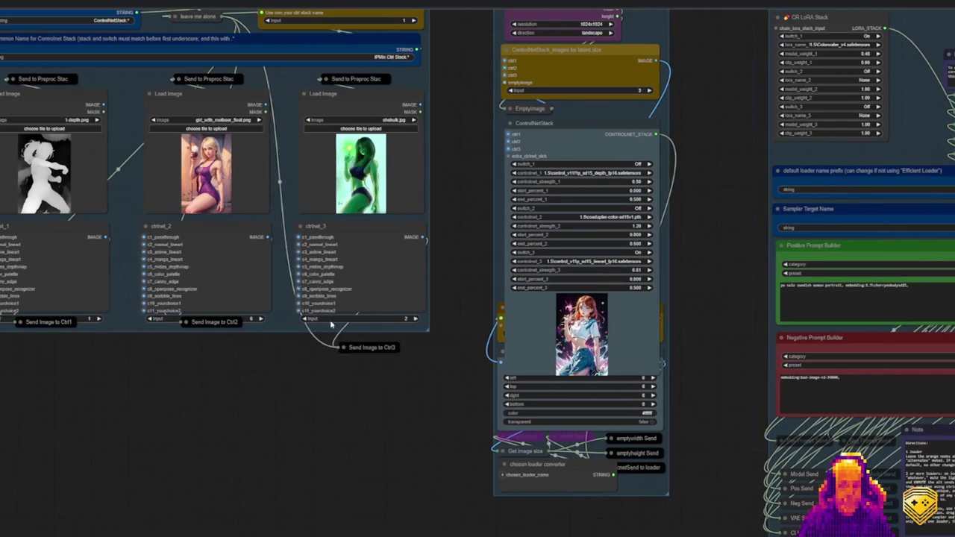
{"action": "left_click", "coordinate": [360, 290]}
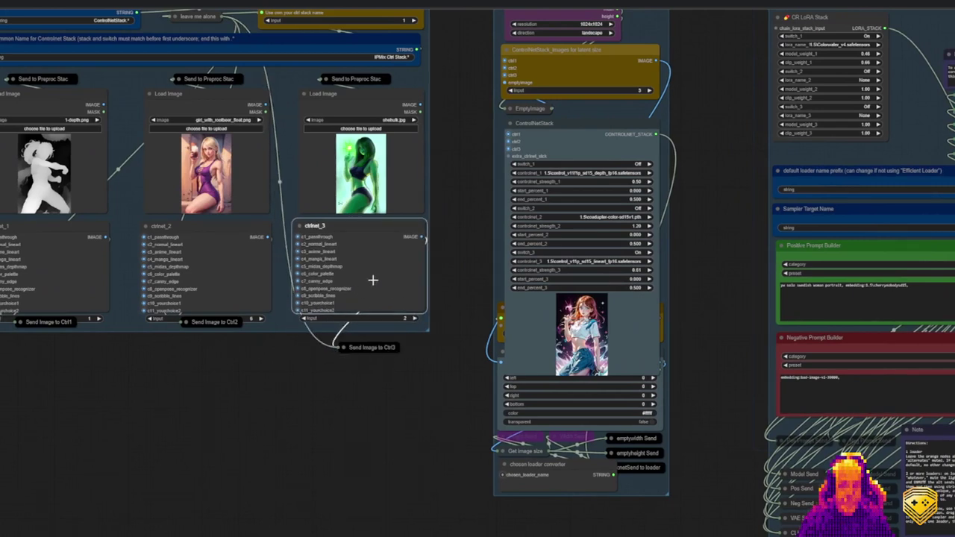
{"action": "left_click", "coordinate": [415, 320]}
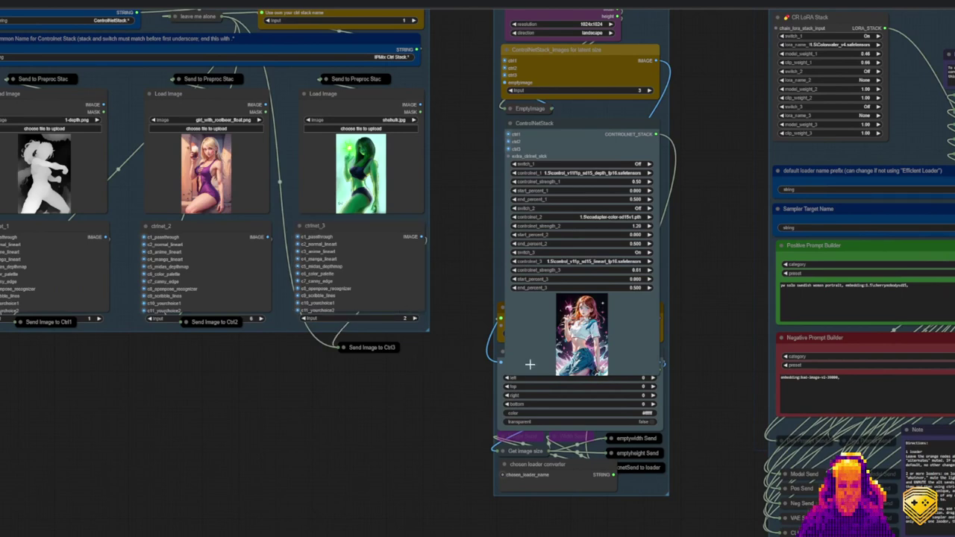
- Step the ctrlnet_3 input choice through 3 and 4, leaving it at 2 for normal lineart
{"action": "scroll", "coordinate": [415, 319], "scroll_direction": "up", "scroll_amount": 8}
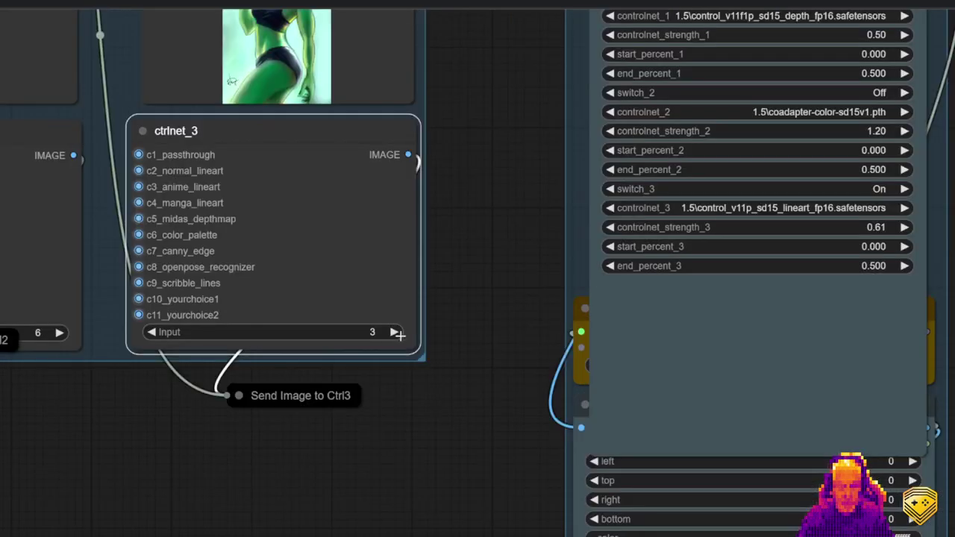
{"action": "left_click", "coordinate": [394, 333]}
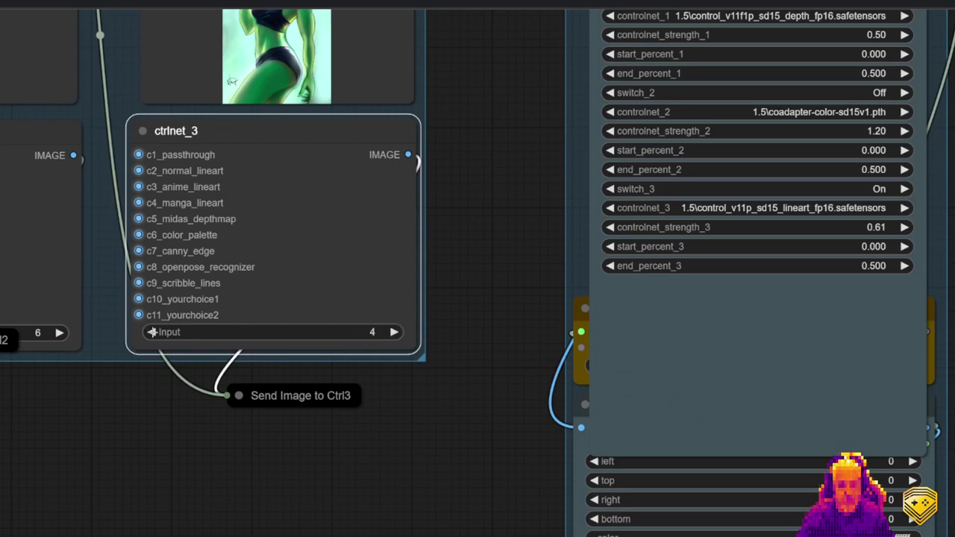
{"action": "left_click", "coordinate": [153, 332]}
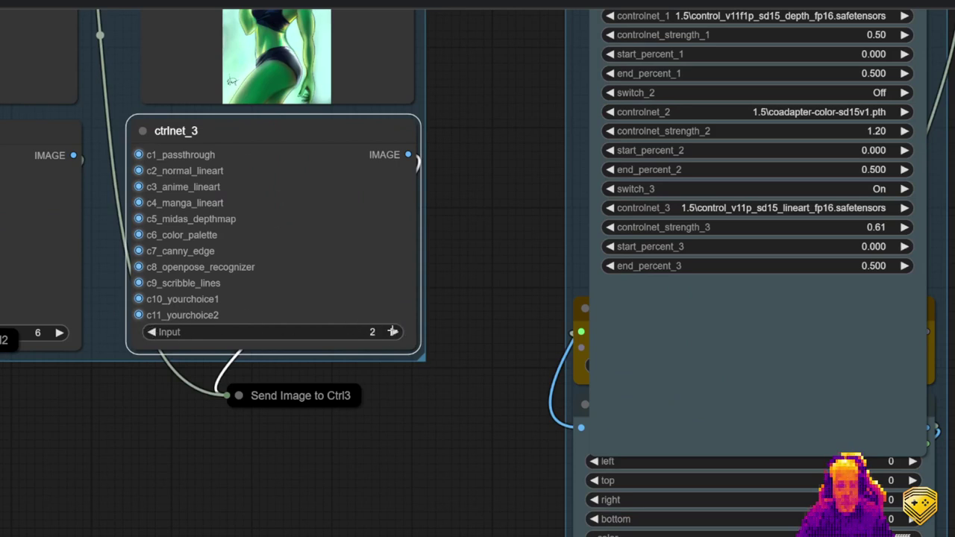
{"action": "left_click", "coordinate": [392, 332]}
{"action": "left_click", "coordinate": [151, 332]}
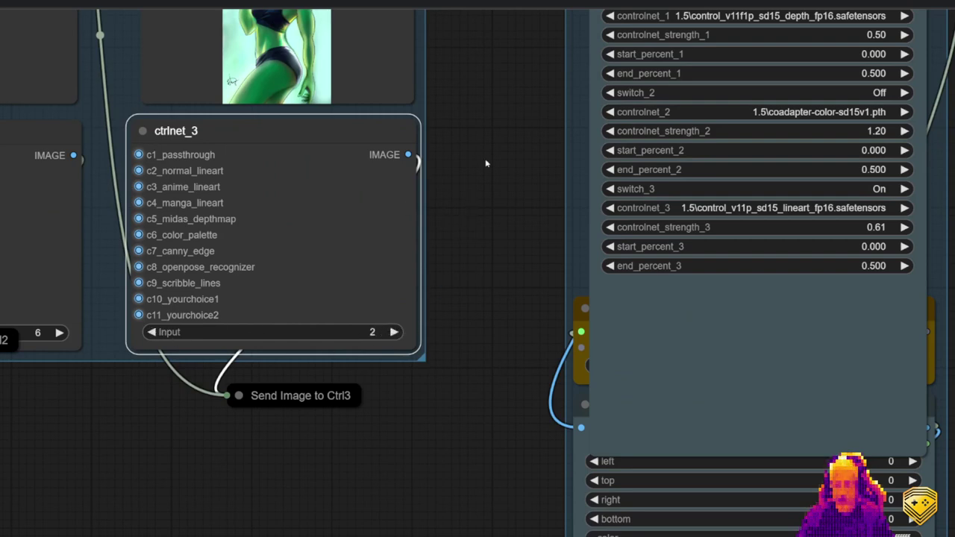
{"action": "scroll", "coordinate": [485, 162], "scroll_direction": "down", "scroll_amount": 6}
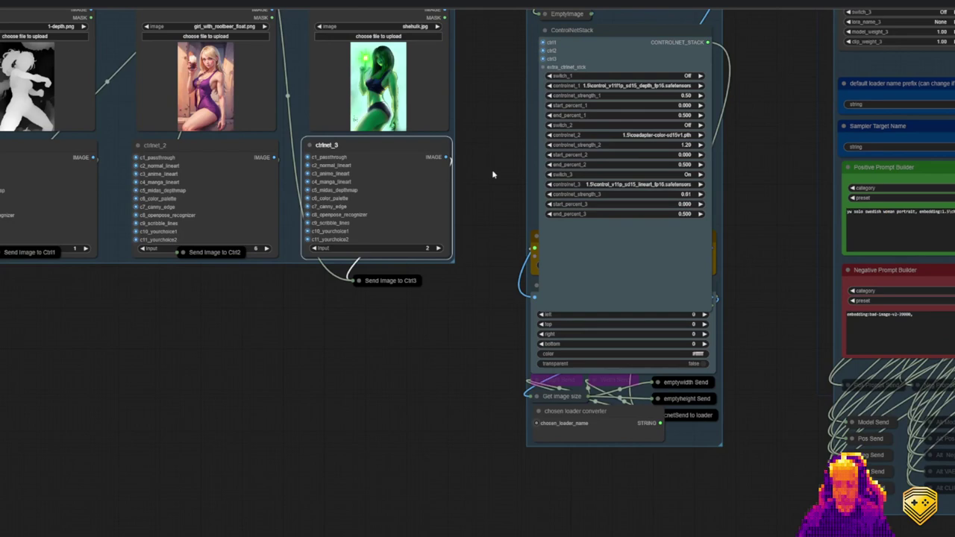
{"action": "left_click_drag", "start_coordinate": [475, 133], "coordinate": [445, 260]}
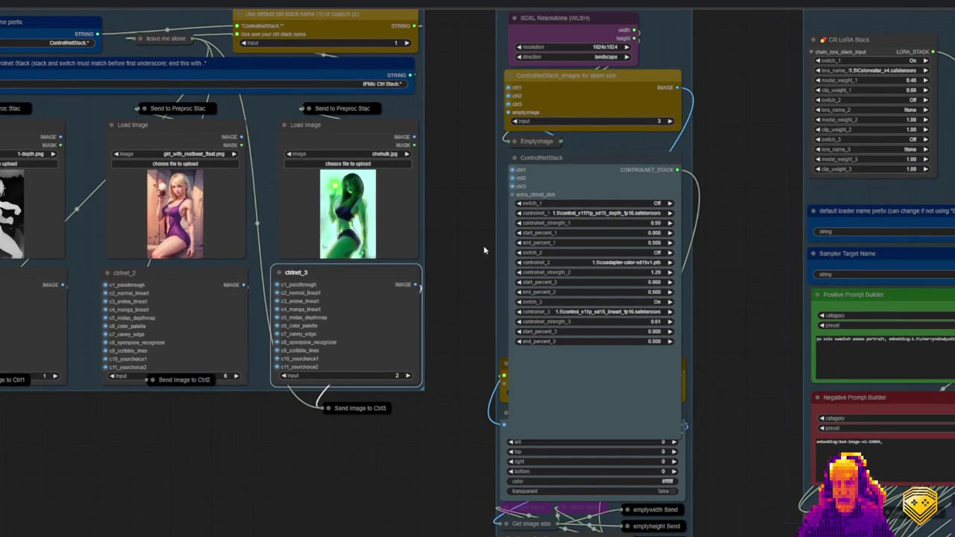
- Pan and zoom across the workflow during generation to view the neon-street portrait and lineart results
{"action": "left_click_drag", "start_coordinate": [735, 228], "coordinate": [627, 300]}
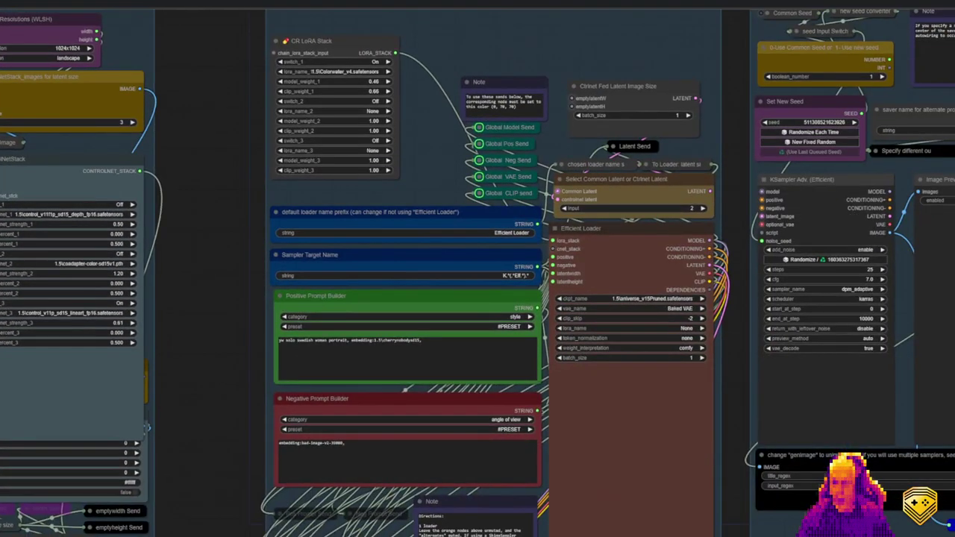
{"action": "scroll", "coordinate": [946, 260], "scroll_direction": "down", "scroll_amount": 5}
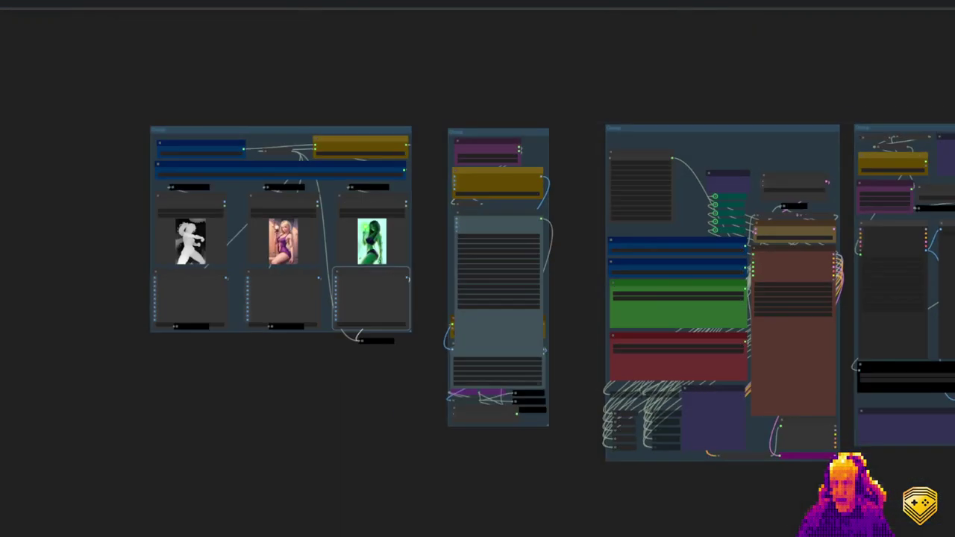
{"action": "scroll", "coordinate": [909, 246], "scroll_direction": "up", "scroll_amount": 4}
{"action": "scroll", "coordinate": [909, 246], "scroll_direction": "down", "scroll_amount": 3}
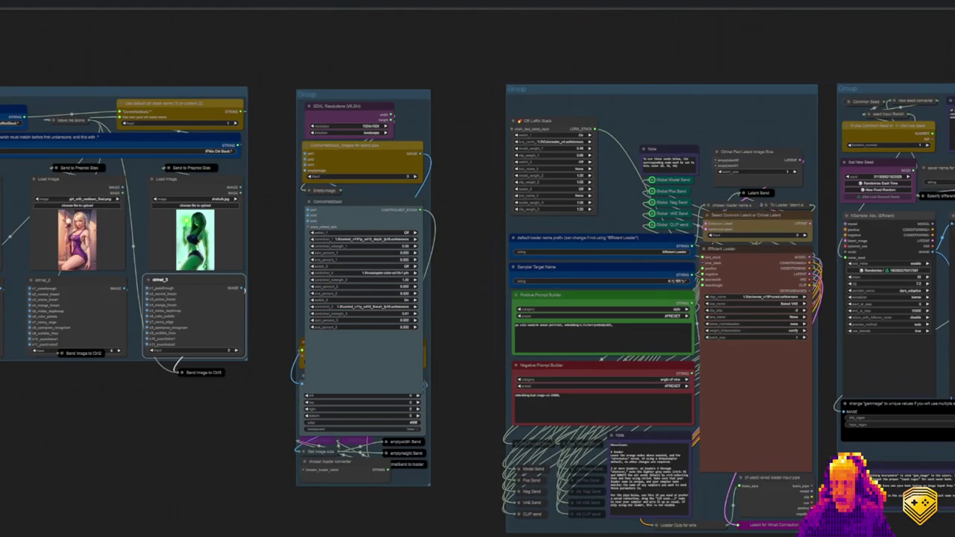
{"action": "left_click_drag", "start_coordinate": [791, 332], "coordinate": [629, 294]}
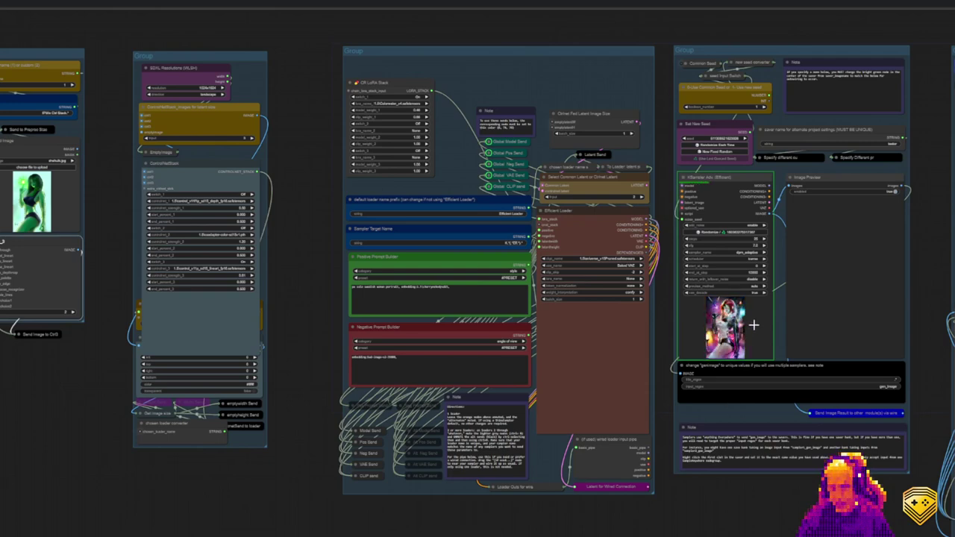
{"action": "scroll", "coordinate": [754, 324], "scroll_direction": "up", "scroll_amount": 15}
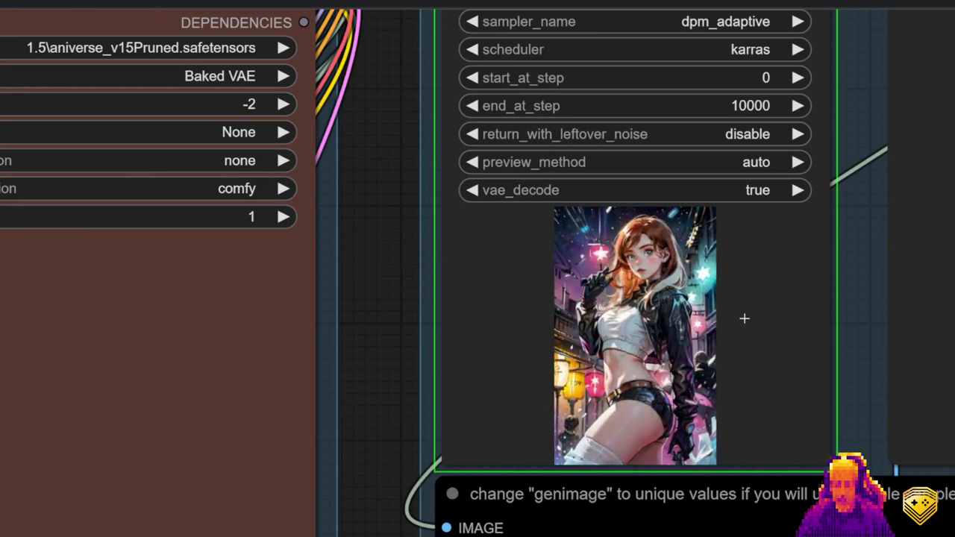
{"action": "scroll", "coordinate": [743, 318], "scroll_direction": "down", "scroll_amount": 5}
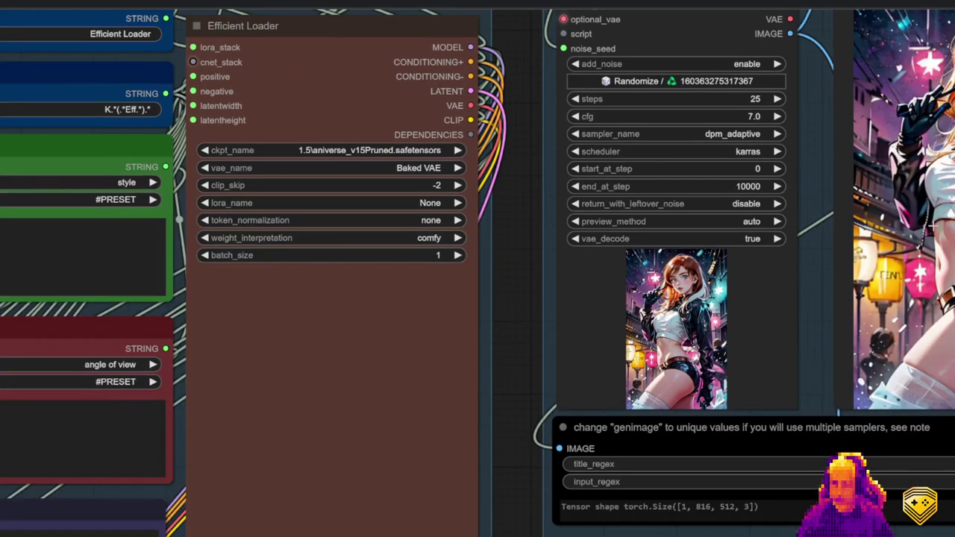
{"action": "scroll", "coordinate": [934, 226], "scroll_direction": "down", "scroll_amount": 4}
{"action": "scroll", "coordinate": [933, 224], "scroll_direction": "down", "scroll_amount": 2}
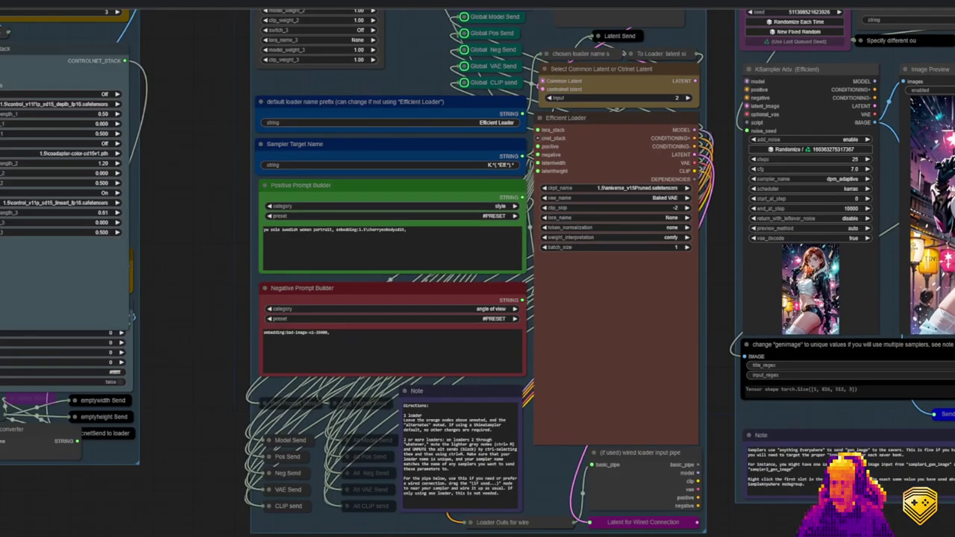
{"action": "left_click_drag", "start_coordinate": [933, 224], "coordinate": [549, 303]}
{"action": "scroll", "coordinate": [714, 267], "scroll_direction": "down", "scroll_amount": 6}
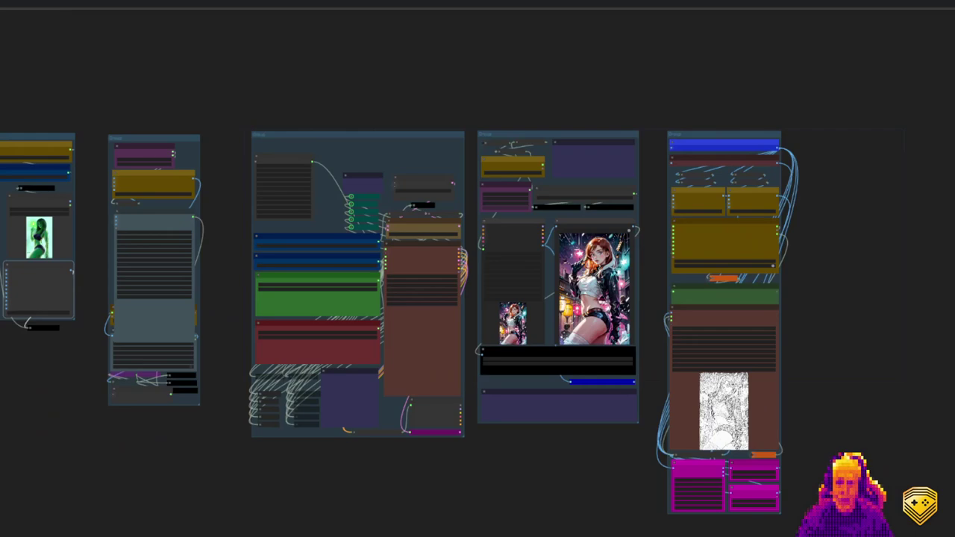
{"action": "left_click_drag", "start_coordinate": [952, 247], "coordinate": [781, 232]}
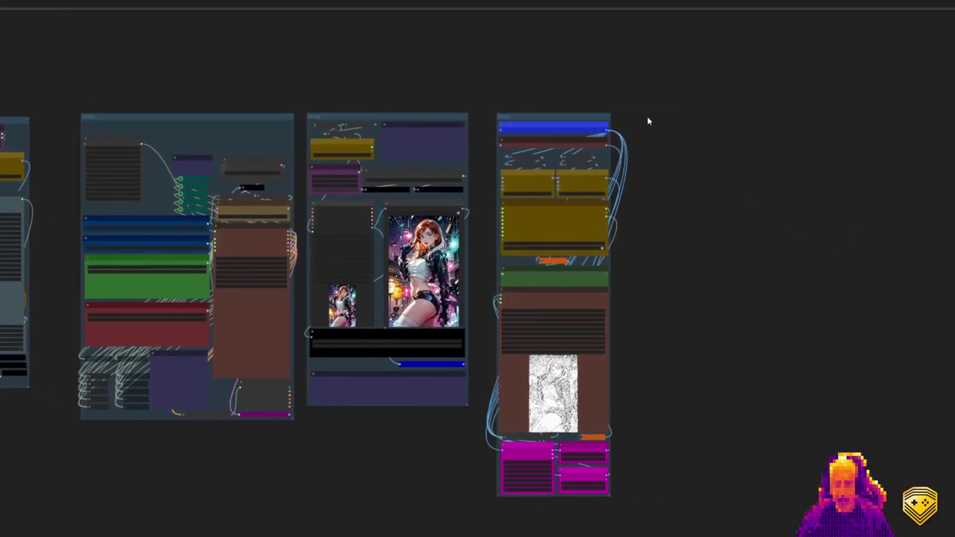
- Insert the 6-shima_Iterate node template into the empty space right of the Saver
{"action": "scroll", "coordinate": [403, 239], "scroll_direction": "up", "scroll_amount": 10}
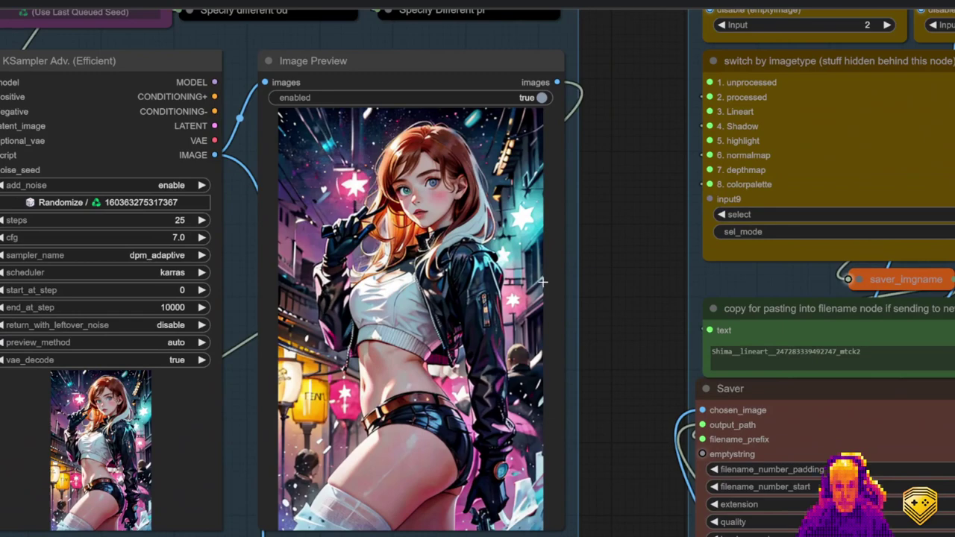
{"action": "scroll", "coordinate": [544, 280], "scroll_direction": "down", "scroll_amount": 10}
{"action": "left_click_drag", "start_coordinate": [944, 220], "coordinate": [874, 266]}
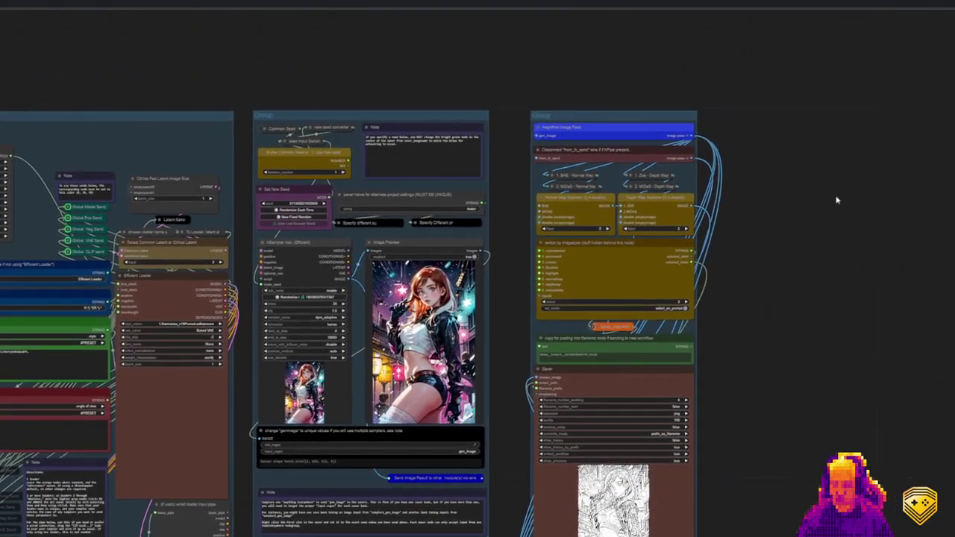
{"action": "right_click", "coordinate": [744, 111]}
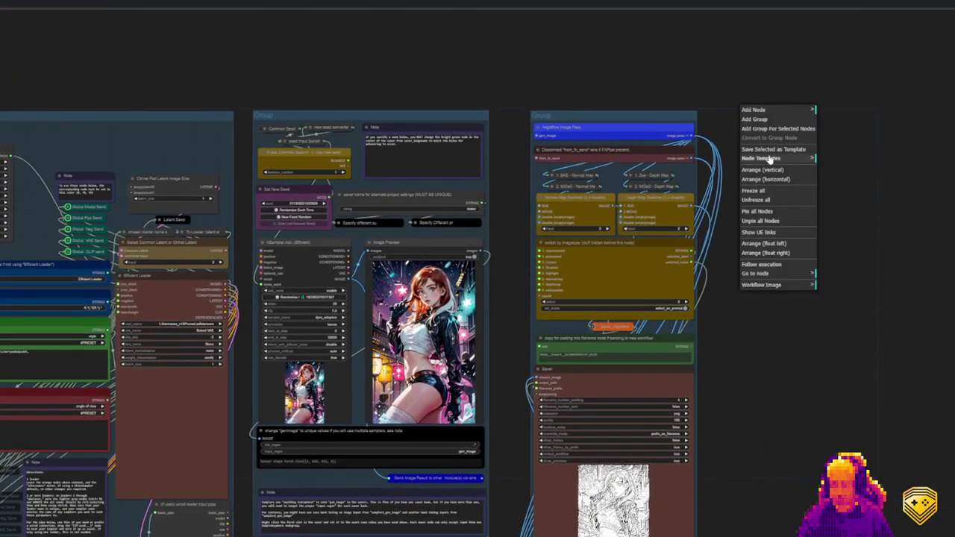
{"action": "left_click", "coordinate": [772, 158]}
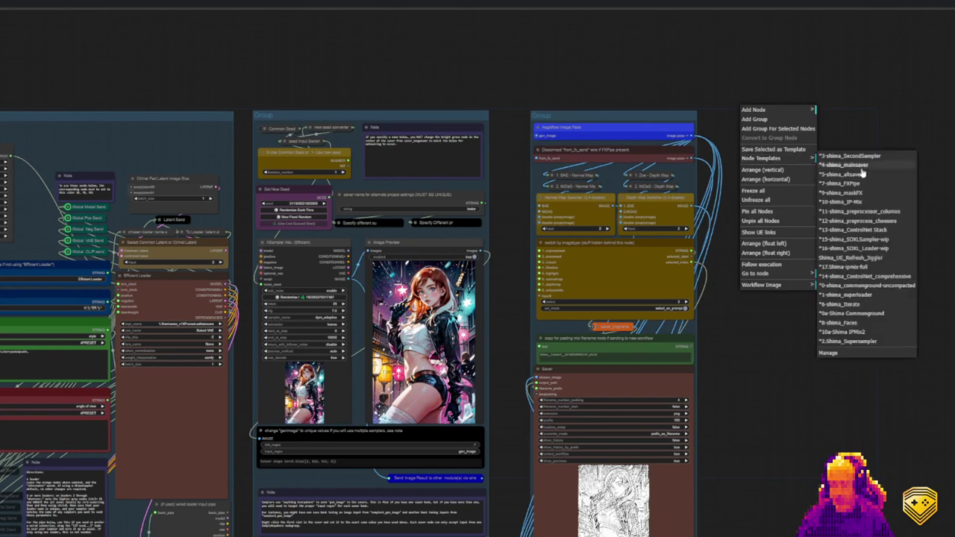
{"action": "left_click", "coordinate": [865, 307]}
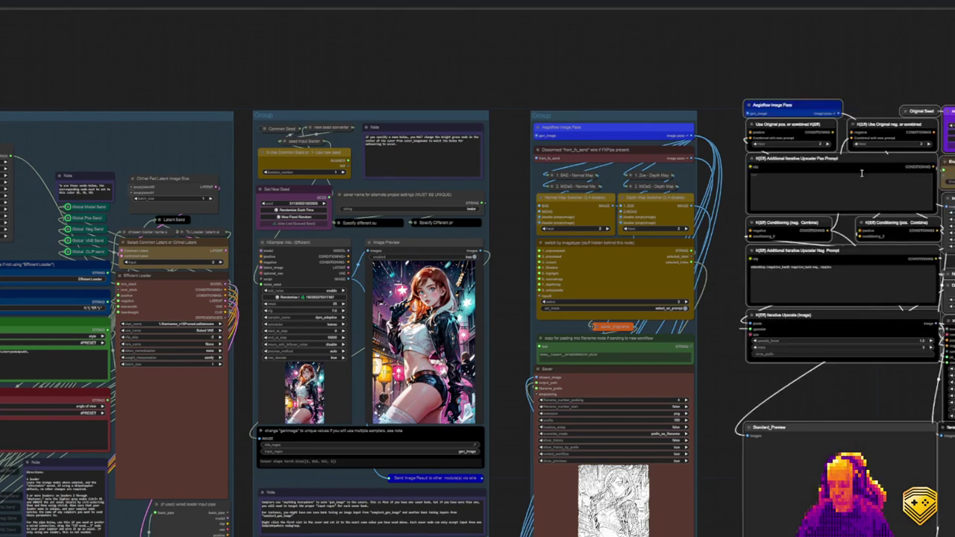
- Wrap the inserted iterative-upscaler template nodes in a new group
{"action": "right_click", "coordinate": [836, 70]}
{"action": "left_click", "coordinate": [869, 110]}
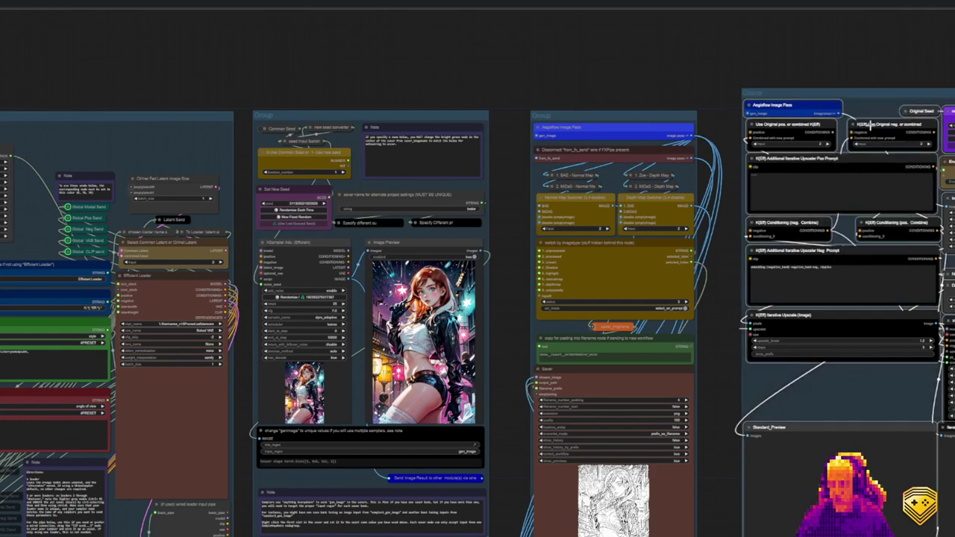
{"action": "scroll", "coordinate": [751, 120], "scroll_direction": "up", "scroll_amount": 8}
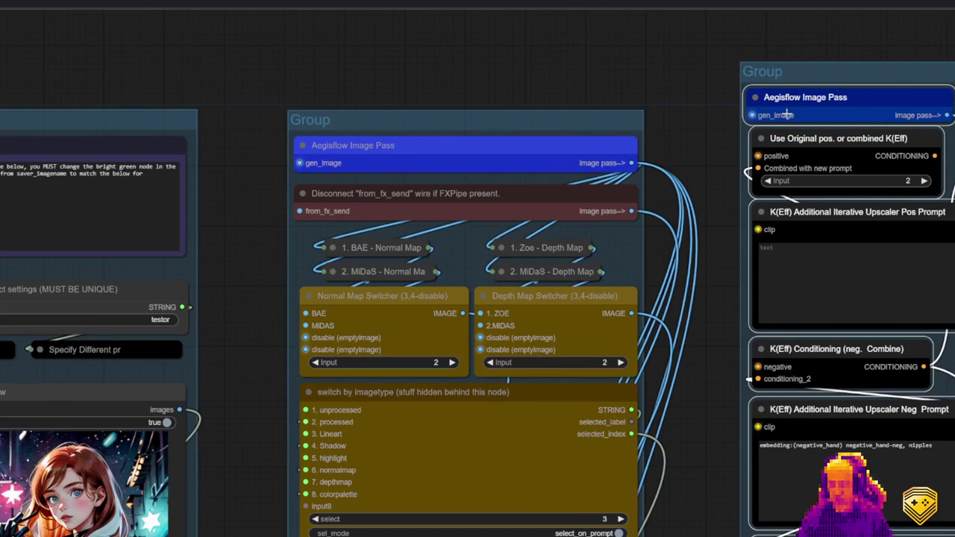
{"action": "scroll", "coordinate": [692, 134], "scroll_direction": "down", "scroll_amount": 7}
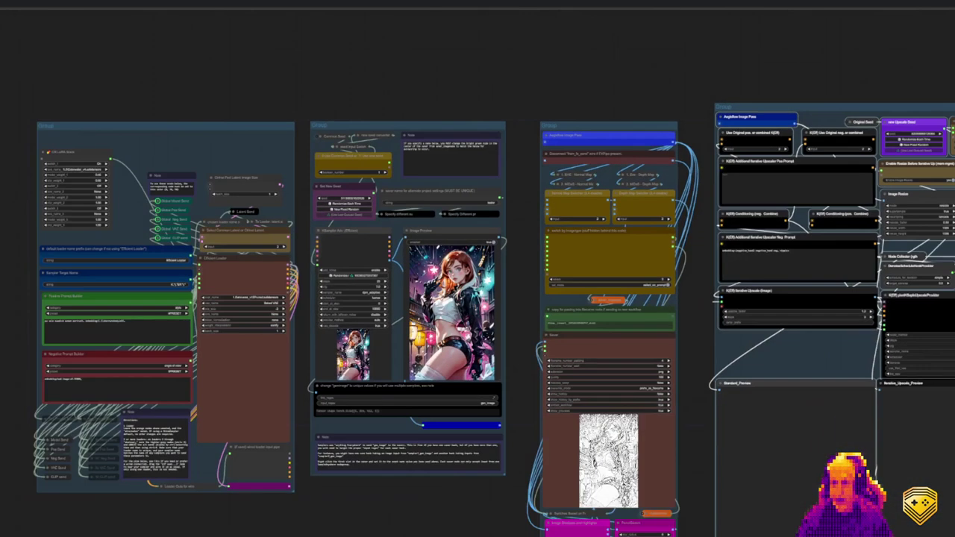
{"action": "left_click_drag", "start_coordinate": [702, 82], "coordinate": [481, 24]}
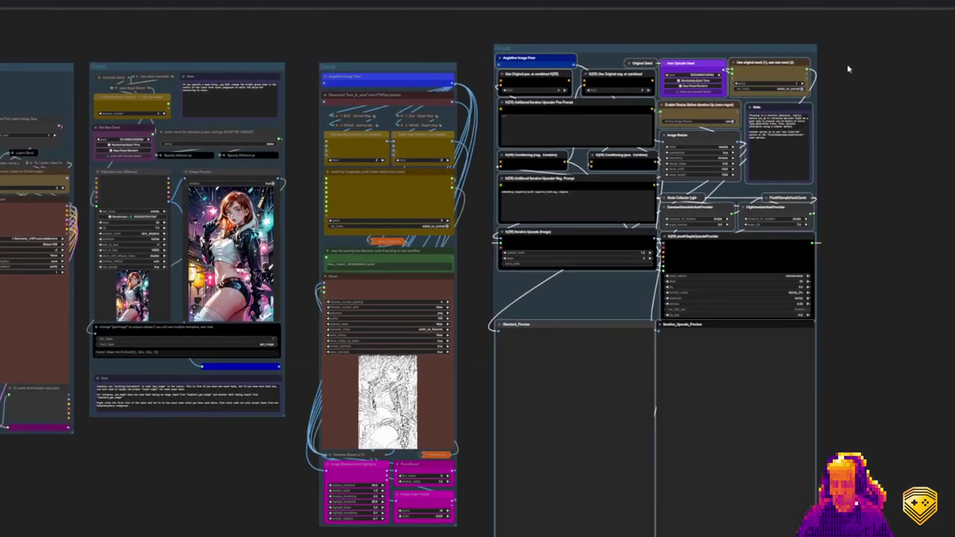
{"action": "left_click_drag", "start_coordinate": [877, 366], "coordinate": [829, 195]}
{"action": "scroll", "coordinate": [757, 334], "scroll_direction": "up", "scroll_amount": 5}
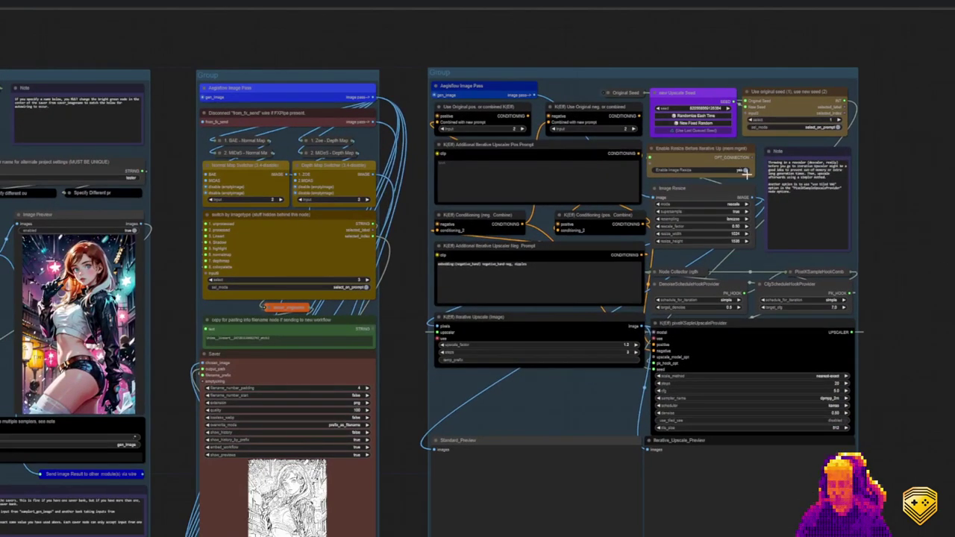
- Toggle Enable Image Resize off, on, then off again so the Image Resize node is bypassed
{"action": "left_click", "coordinate": [743, 171]}
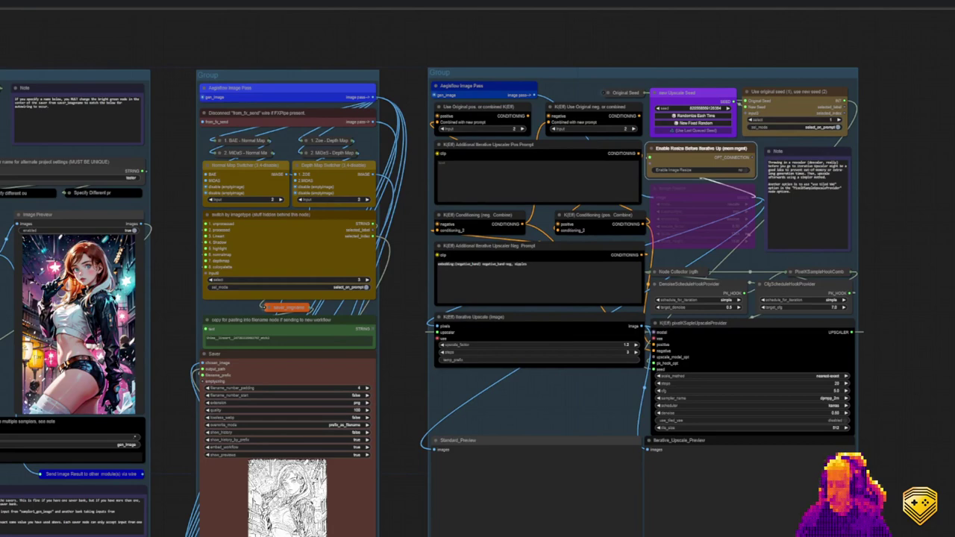
{"action": "scroll", "coordinate": [696, 151], "scroll_direction": "up", "scroll_amount": 5}
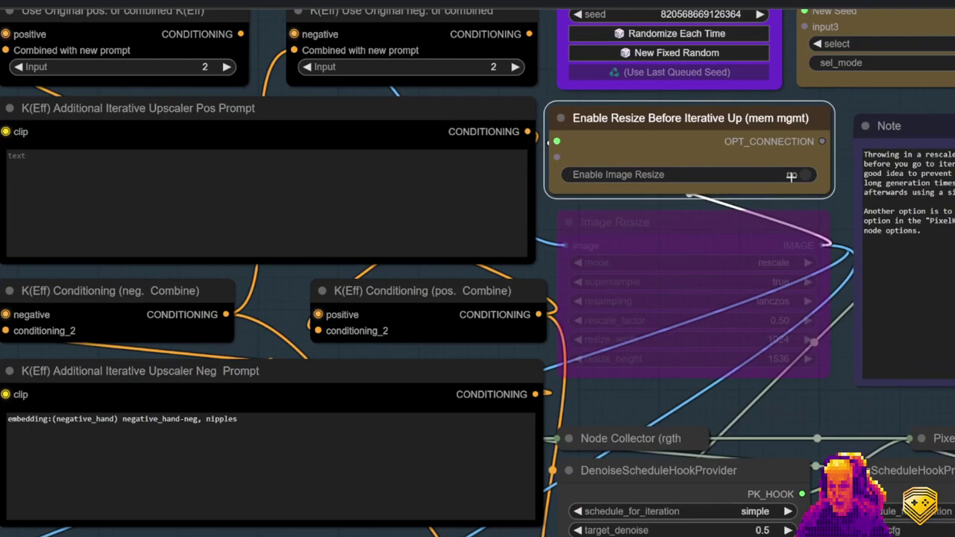
{"action": "left_click", "coordinate": [804, 175]}
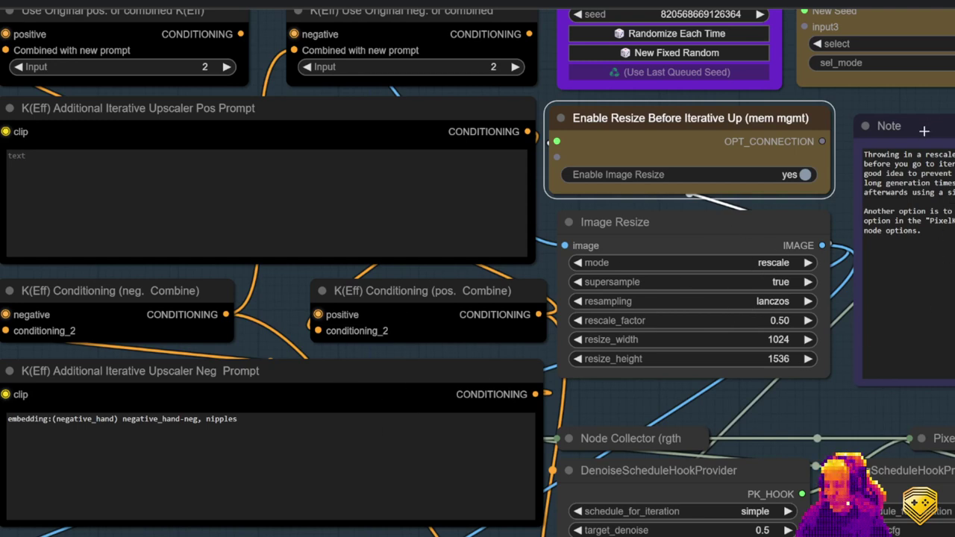
{"action": "left_click_drag", "start_coordinate": [924, 132], "coordinate": [916, 126]}
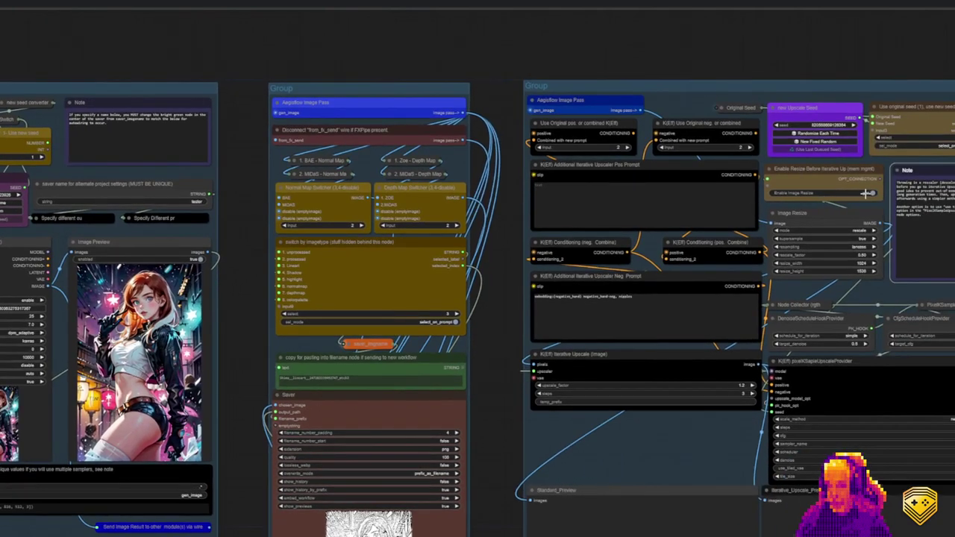
{"action": "left_click", "coordinate": [866, 194]}
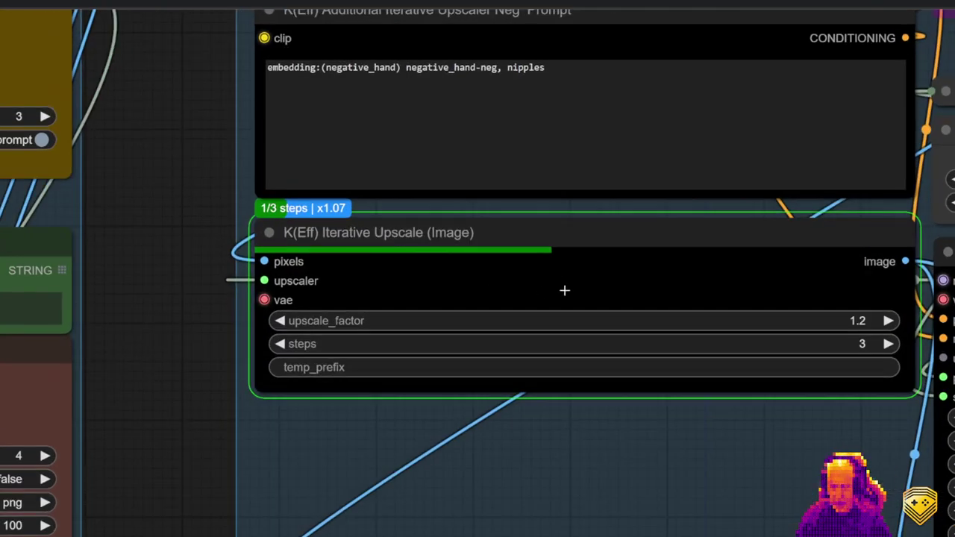
- Follow the K(Eff) Iterative Upscale node through its three steps, then move to Standard_Preview
{"action": "left_click_drag", "start_coordinate": [187, 260], "coordinate": [118, 251]}
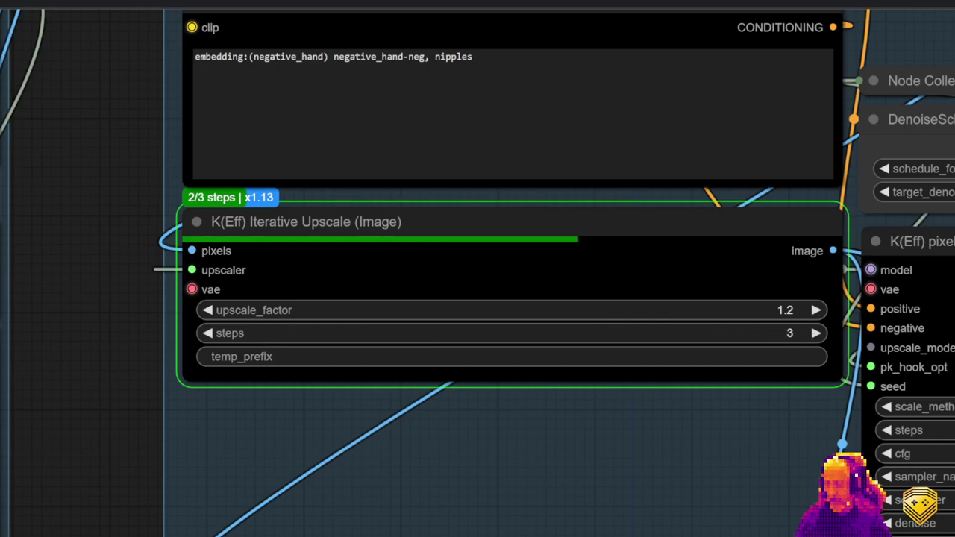
{"action": "scroll", "coordinate": [858, 328], "scroll_direction": "down", "scroll_amount": 12}
{"action": "scroll", "coordinate": [875, 349], "scroll_direction": "up", "scroll_amount": 3}
{"action": "scroll", "coordinate": [805, 339], "scroll_direction": "up", "scroll_amount": 4}
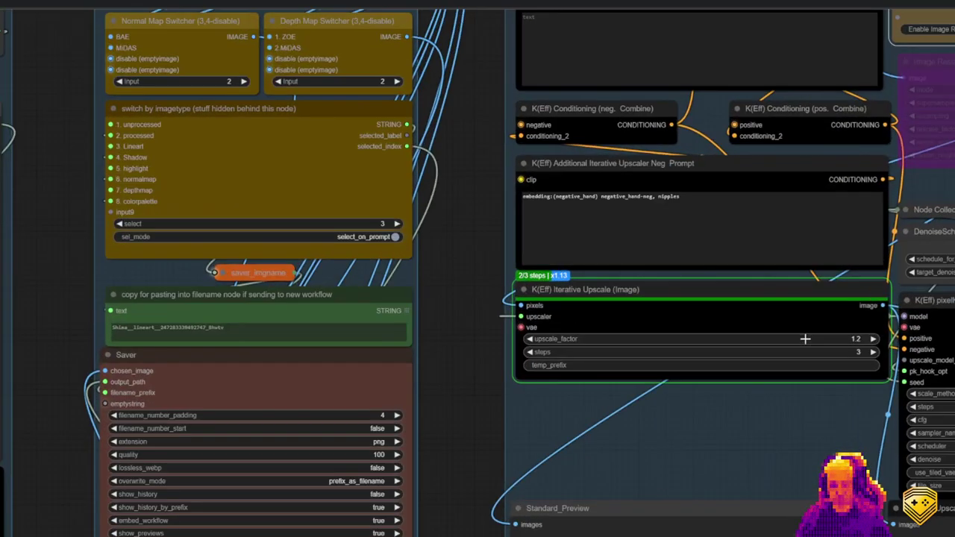
{"action": "scroll", "coordinate": [805, 339], "scroll_direction": "down", "scroll_amount": 1}
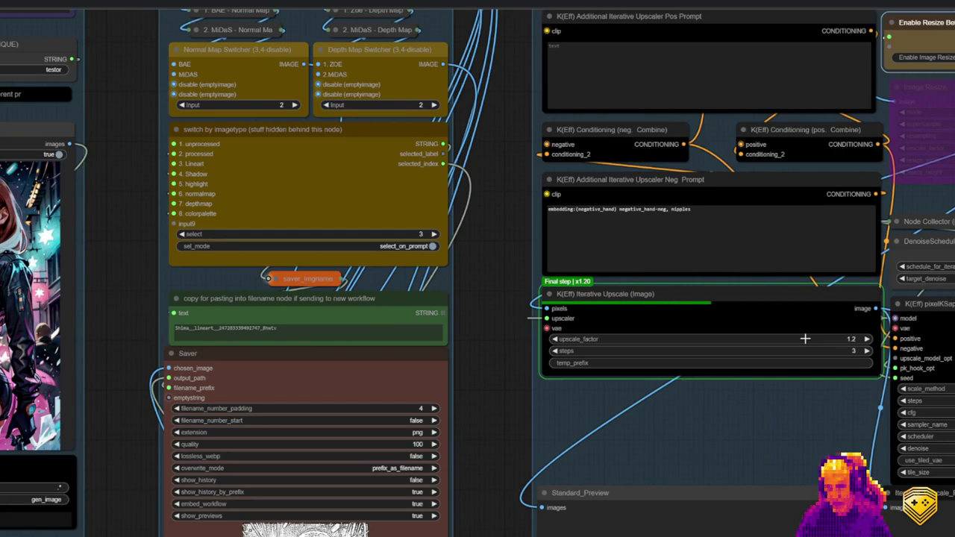
{"action": "scroll", "coordinate": [805, 338], "scroll_direction": "down", "scroll_amount": 5}
{"action": "left_click_drag", "start_coordinate": [805, 339], "coordinate": [714, 179]}
{"action": "scroll", "coordinate": [949, 388], "scroll_direction": "up", "scroll_amount": 5}
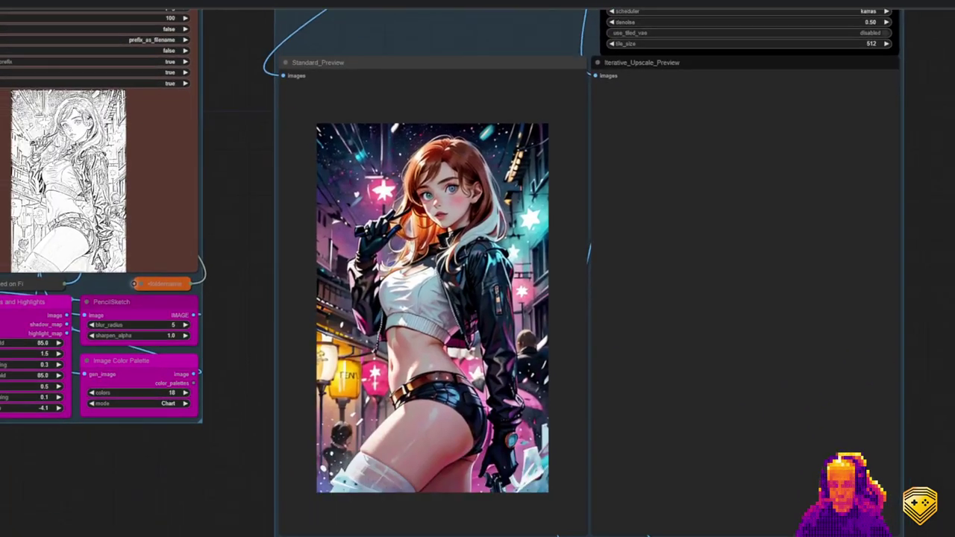
- Compare the original Standard_Preview image with the finished Iterative_Upscale_Preview portrait side by side
{"action": "left_click_drag", "start_coordinate": [746, 299], "coordinate": [746, 276]}
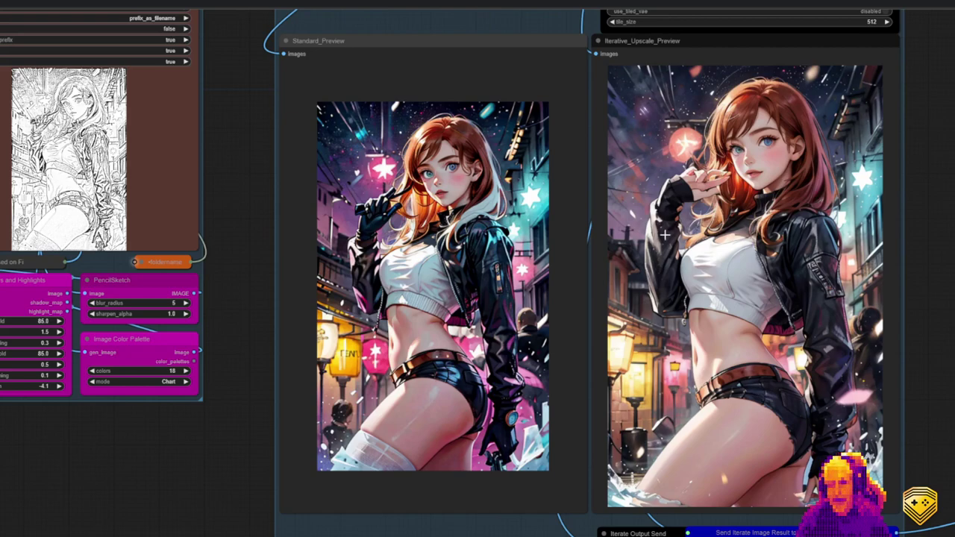
{"action": "scroll", "coordinate": [727, 179], "scroll_direction": "up", "scroll_amount": 10}
{"action": "scroll", "coordinate": [726, 181], "scroll_direction": "down", "scroll_amount": 10}
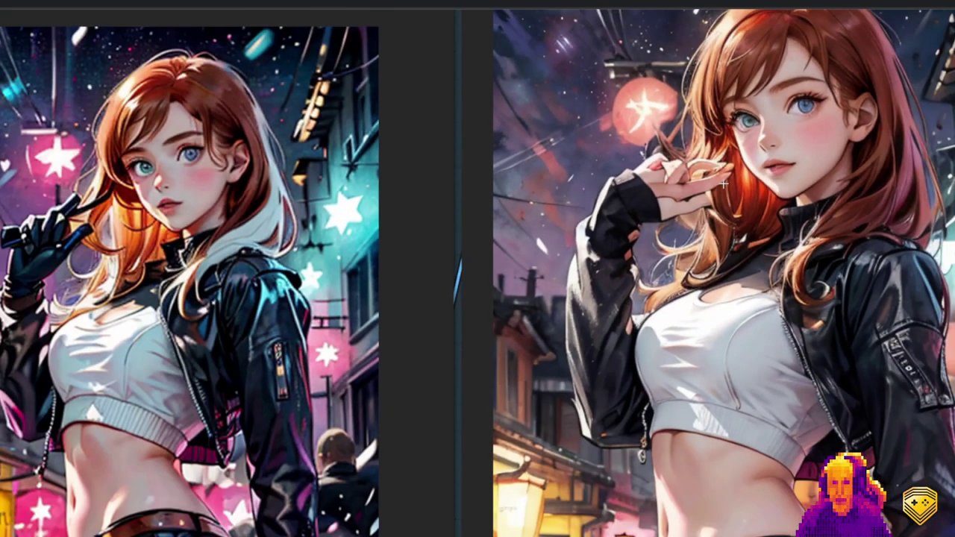
{"action": "scroll", "coordinate": [724, 182], "scroll_direction": "down", "scroll_amount": 3}
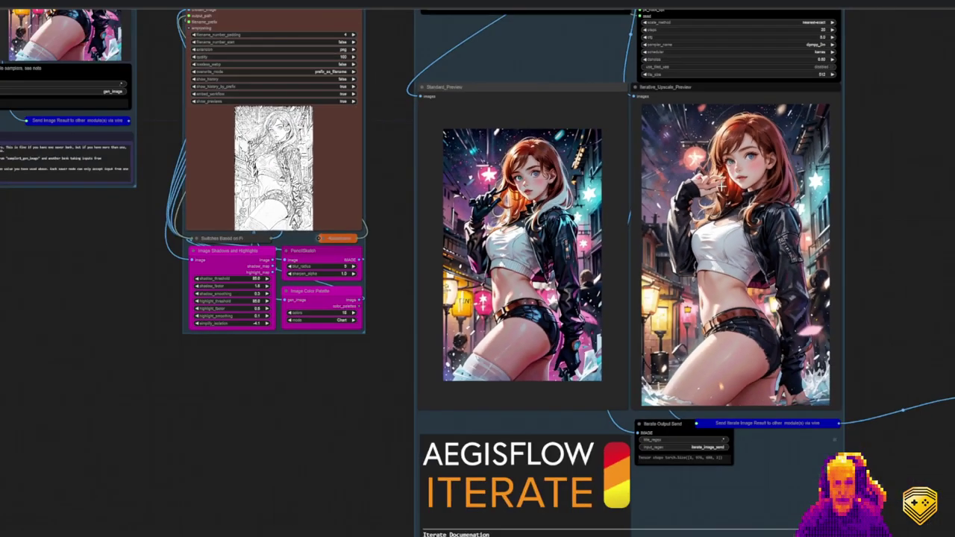
{"action": "left_click_drag", "start_coordinate": [905, 177], "coordinate": [890, 226]}
{"action": "scroll", "coordinate": [880, 287], "scroll_direction": "up", "scroll_amount": 4}
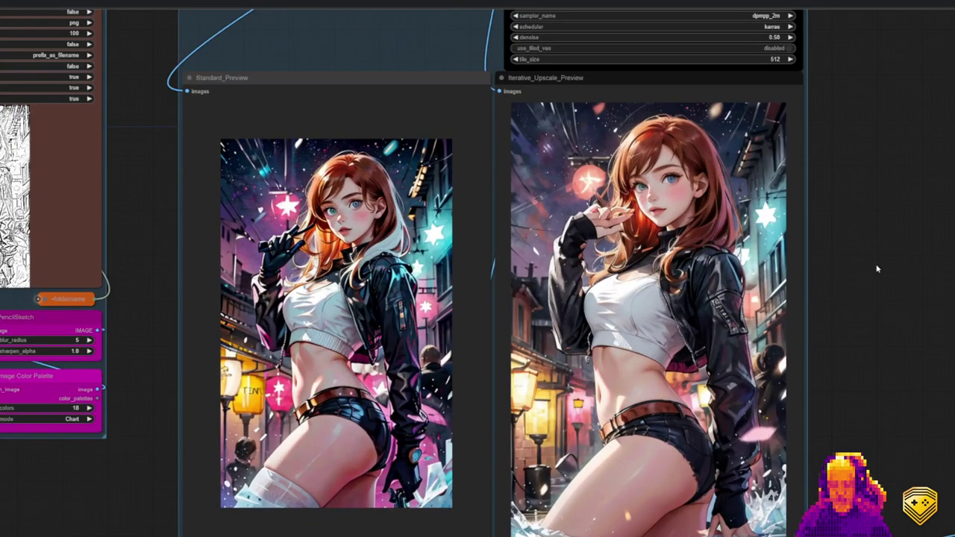
{"action": "scroll", "coordinate": [877, 269], "scroll_direction": "down", "scroll_amount": 8}
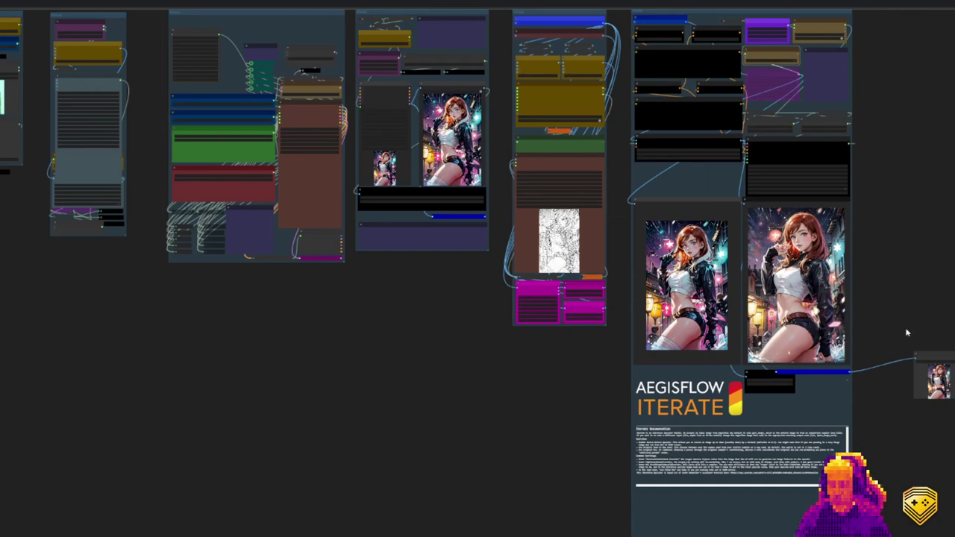
{"action": "scroll", "coordinate": [511, 277], "scroll_direction": "down", "scroll_amount": 4}
{"action": "left_click_drag", "start_coordinate": [570, 351], "coordinate": [644, 380]}
{"action": "scroll", "coordinate": [588, 346], "scroll_direction": "down", "scroll_amount": 4}
{"action": "left_click_drag", "start_coordinate": [693, 162], "coordinate": [692, 190]}
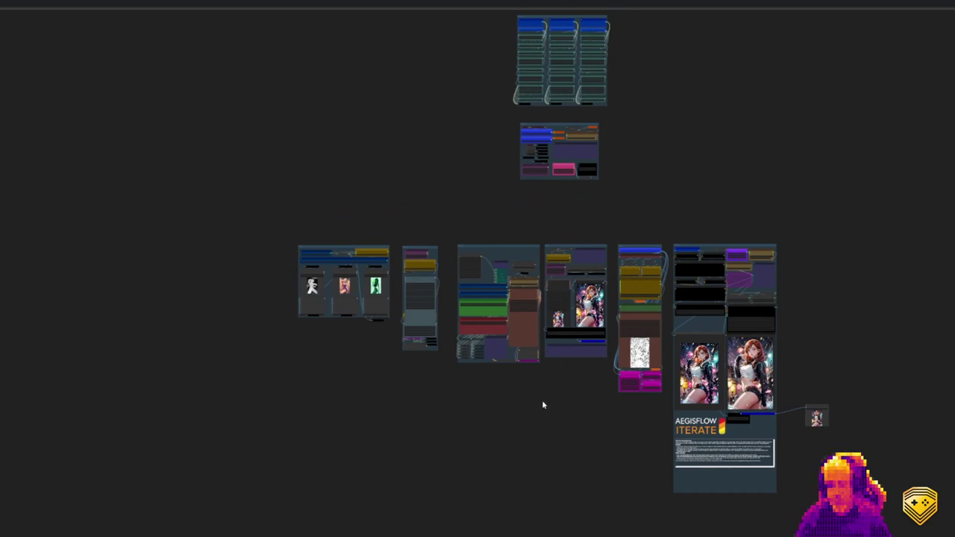
{"action": "scroll", "coordinate": [581, 379], "scroll_direction": "up", "scroll_amount": 10}
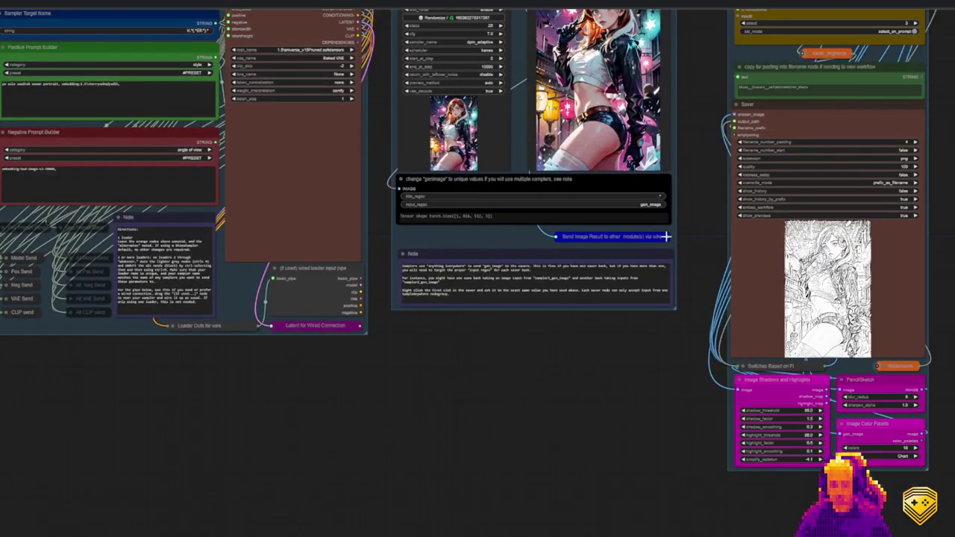
{"action": "left_click_drag", "start_coordinate": [666, 237], "coordinate": [407, 420]}
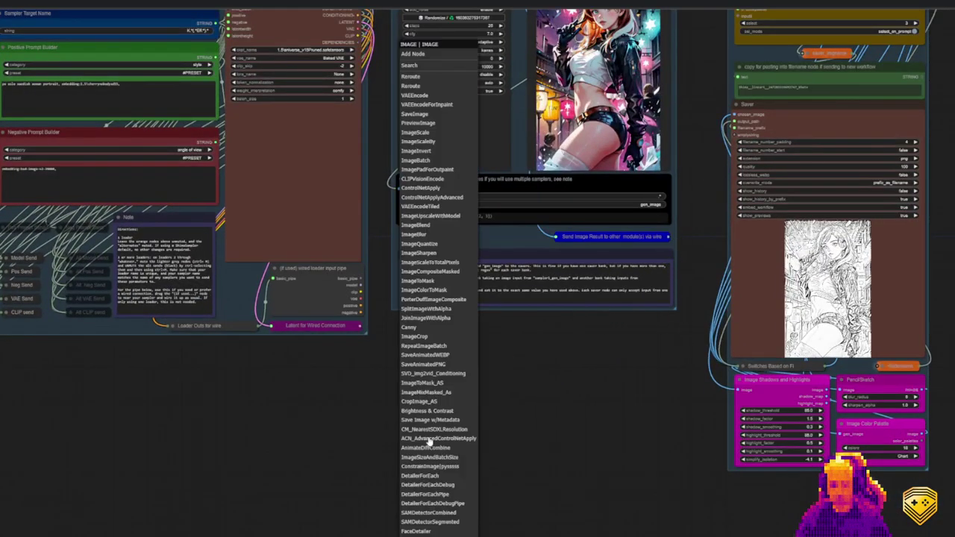
{"action": "left_click", "coordinate": [421, 134]}
{"action": "scroll", "coordinate": [502, 450], "scroll_direction": "up", "scroll_amount": 8}
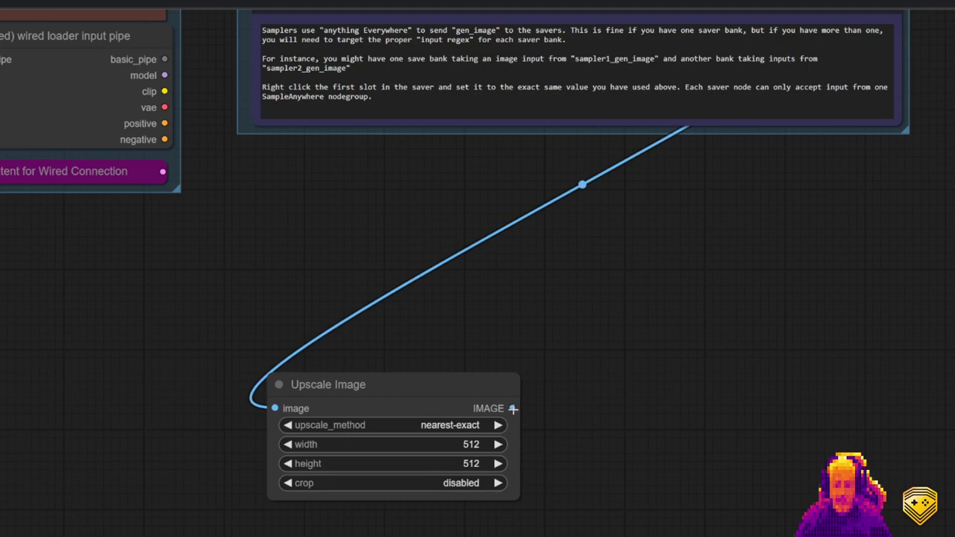
{"action": "left_click_drag", "start_coordinate": [512, 409], "coordinate": [692, 403]}
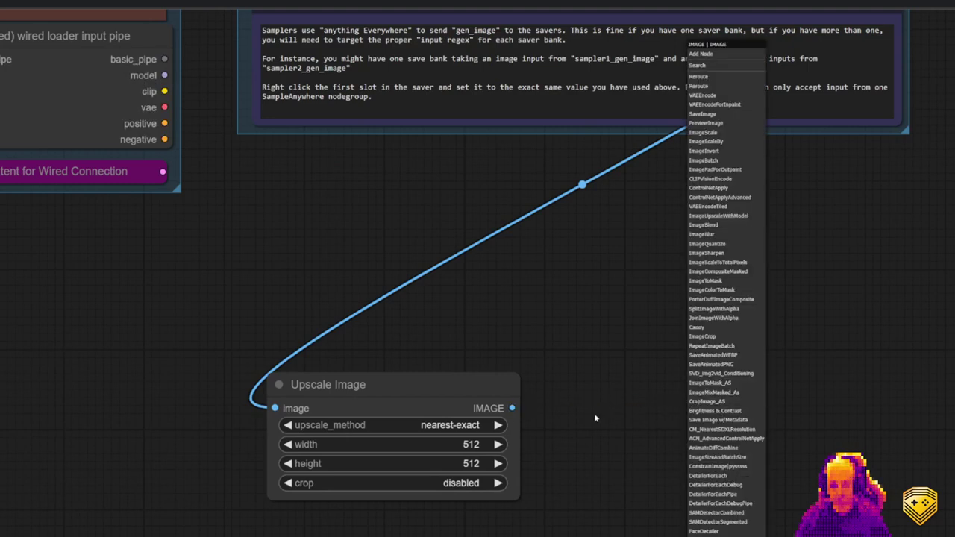
{"action": "left_click", "coordinate": [577, 345]}
{"action": "left_click", "coordinate": [456, 401]}
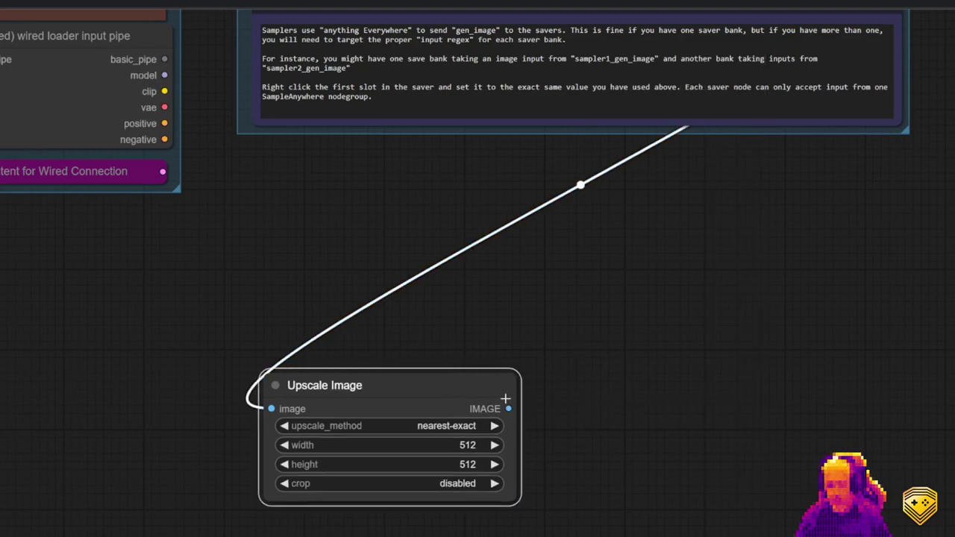
{"action": "key", "text": "Delete"}
{"action": "scroll", "coordinate": [546, 368], "scroll_direction": "down", "scroll_amount": 10}
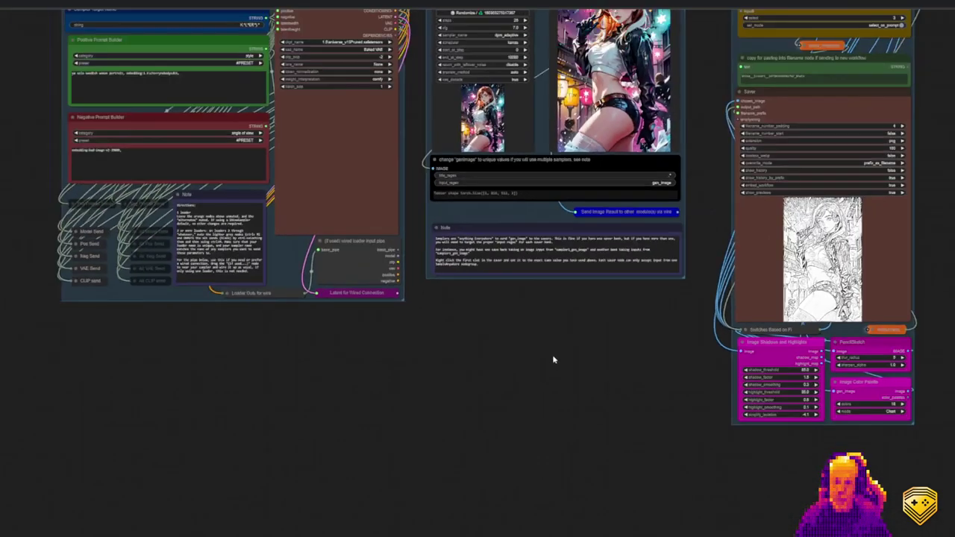
- Zoom out and pan across the whole workflow row, ending at the iterative-upscaler group
{"action": "scroll", "coordinate": [553, 358], "scroll_direction": "down", "scroll_amount": 5}
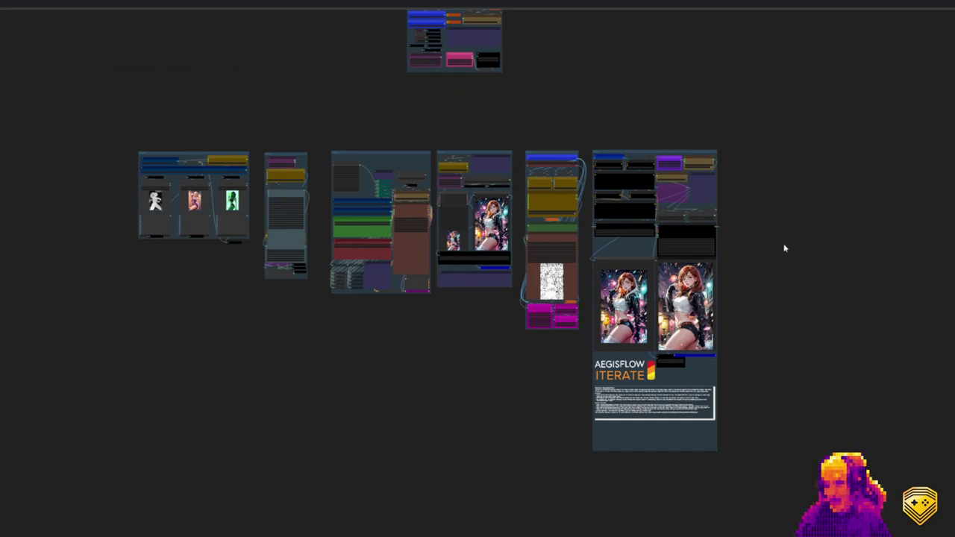
{"action": "left_click_drag", "start_coordinate": [791, 251], "coordinate": [893, 317]}
{"action": "scroll", "coordinate": [889, 316], "scroll_direction": "down", "scroll_amount": 4}
{"action": "scroll", "coordinate": [888, 315], "scroll_direction": "up", "scroll_amount": 2}
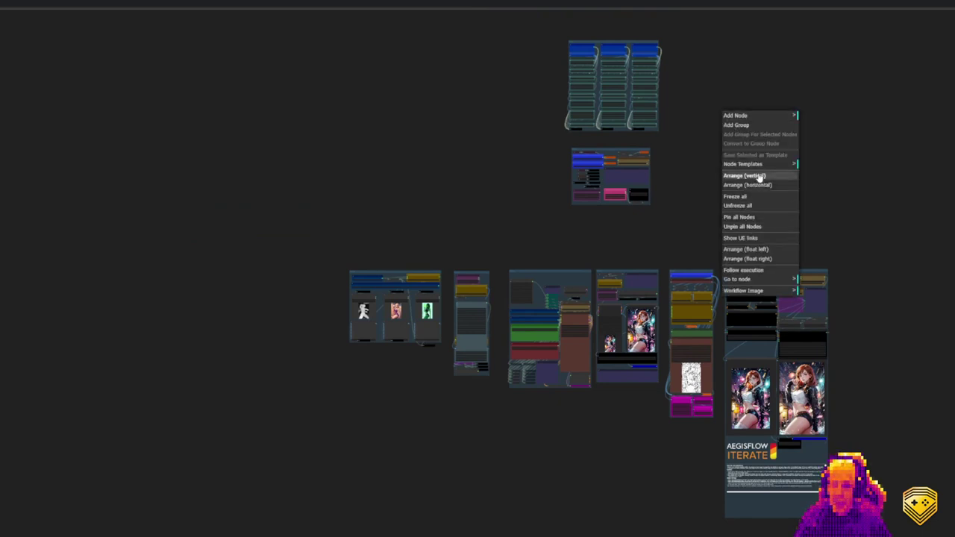
- Insert the 7-shima_FXPipe node template right of the top groups and zoom to inspect it
{"action": "left_click", "coordinate": [754, 164]}
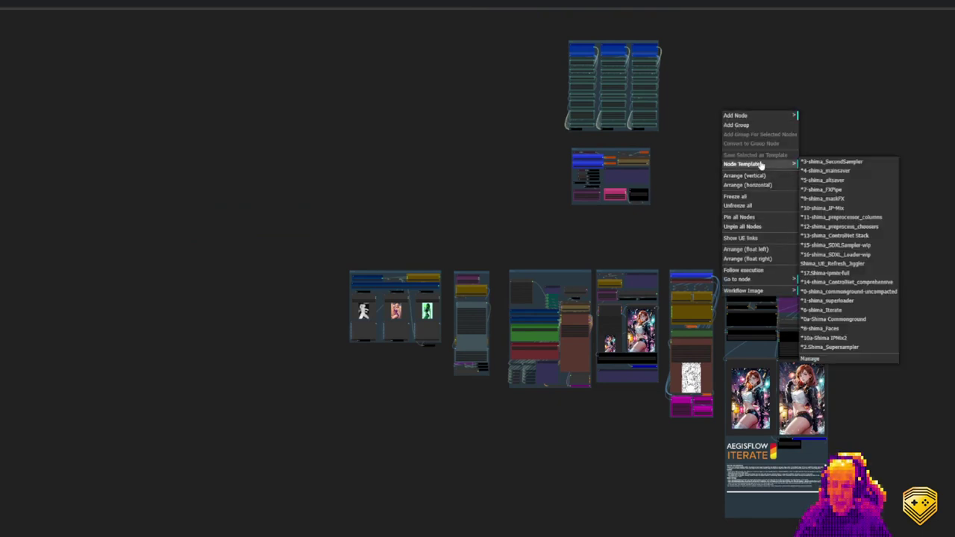
{"action": "left_click", "coordinate": [844, 191]}
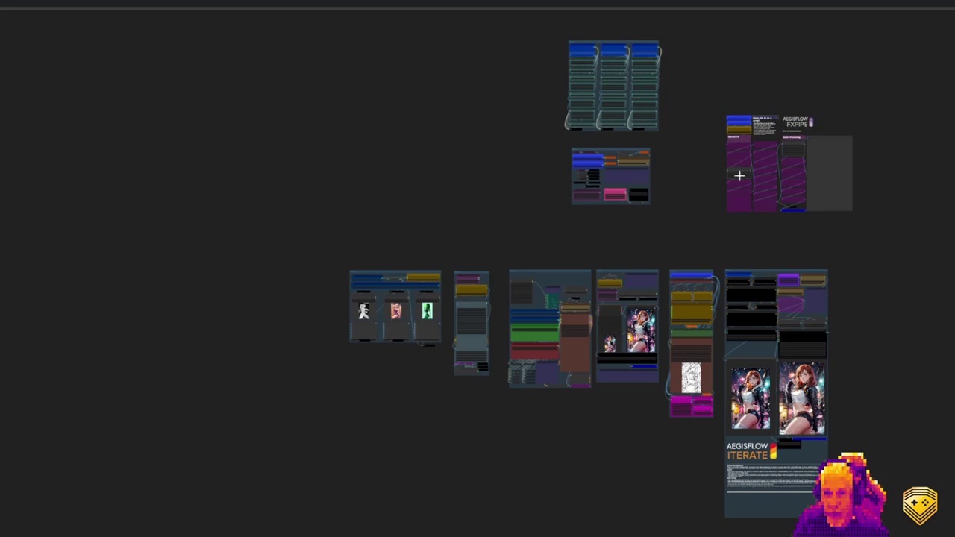
{"action": "scroll", "coordinate": [750, 160], "scroll_direction": "up", "scroll_amount": 9}
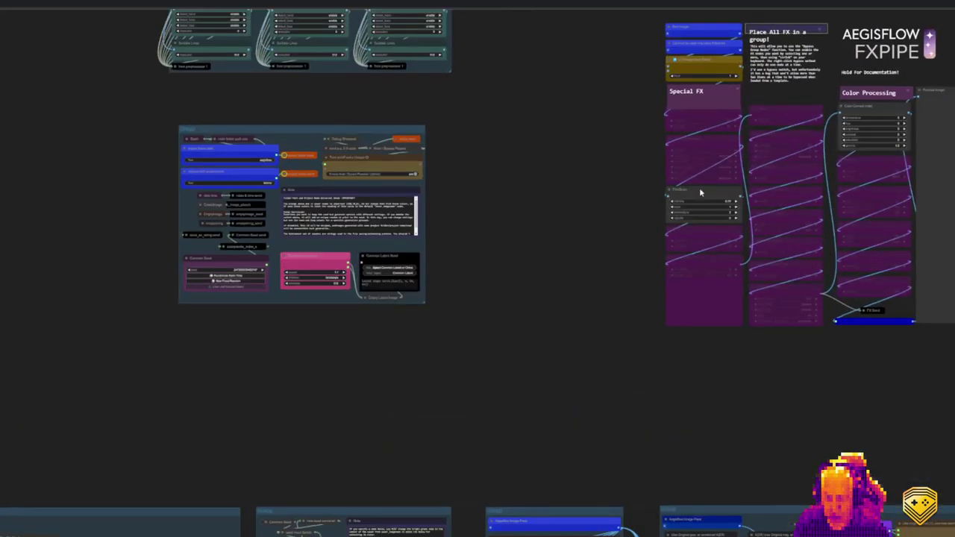
{"action": "scroll", "coordinate": [642, 367], "scroll_direction": "down", "scroll_amount": 3}
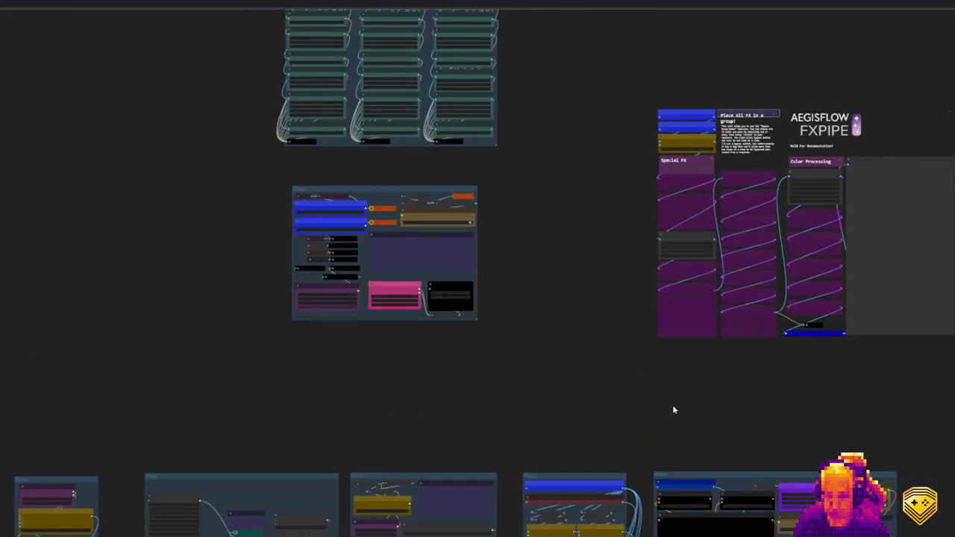
{"action": "scroll", "coordinate": [654, 225], "scroll_direction": "up", "scroll_amount": 6}
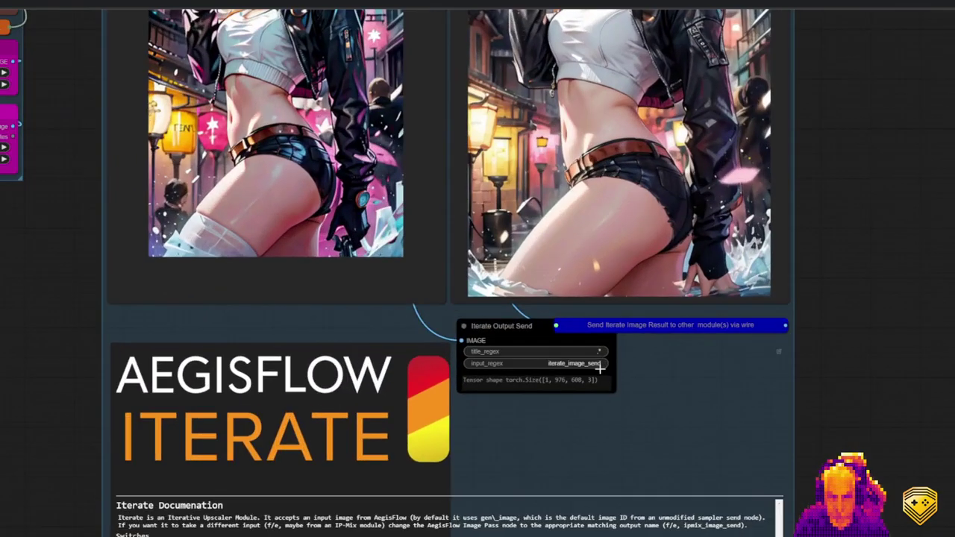
- Select the iterate_image_send name in the Iterate Output Send input_regex field for copying
{"action": "left_click", "coordinate": [578, 365]}
{"action": "double_click", "coordinate": [617, 365]}
{"action": "key", "text": "ctrl+c"}
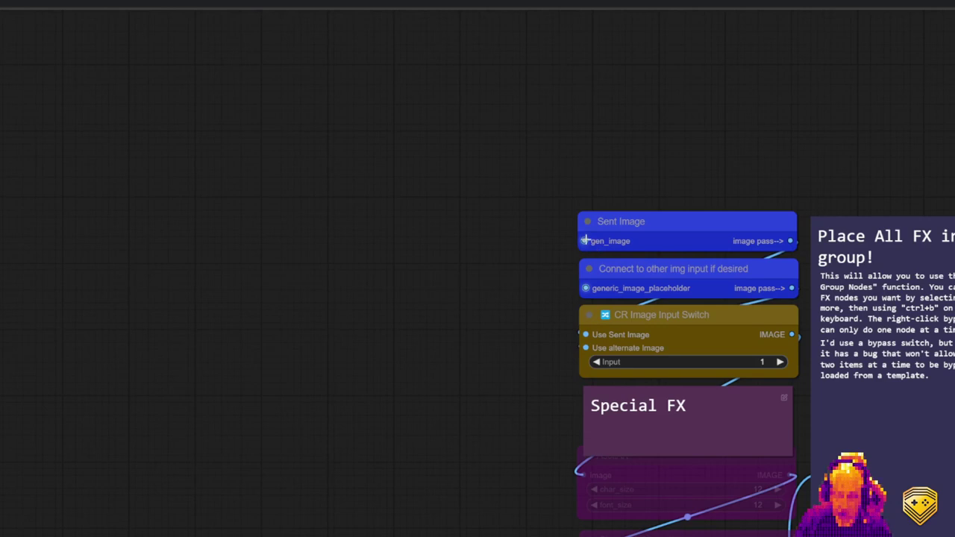
{"action": "double_click", "coordinate": [585, 241]}
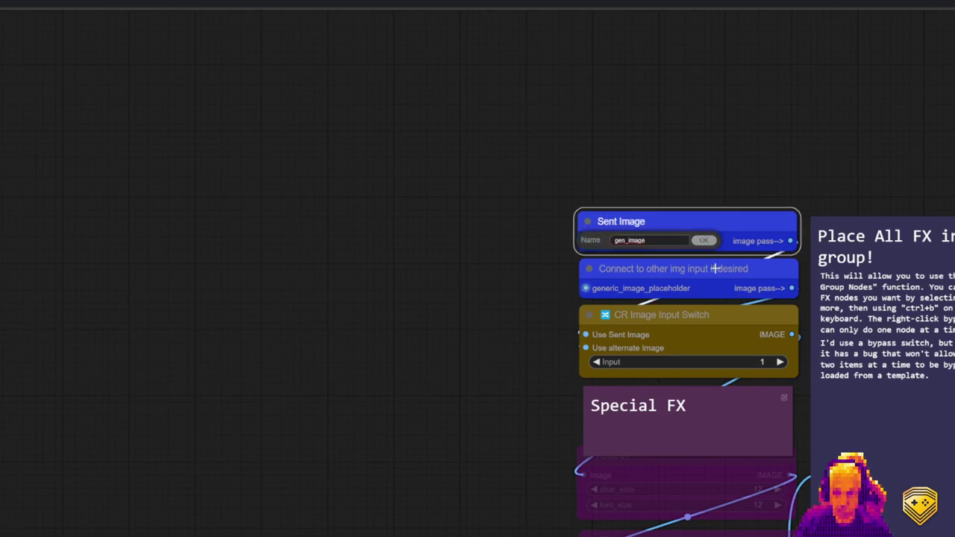
{"action": "left_click_drag", "start_coordinate": [653, 240], "coordinate": [507, 235]}
{"action": "key", "text": "ctrl+v"}
{"action": "left_click", "coordinate": [703, 241]}
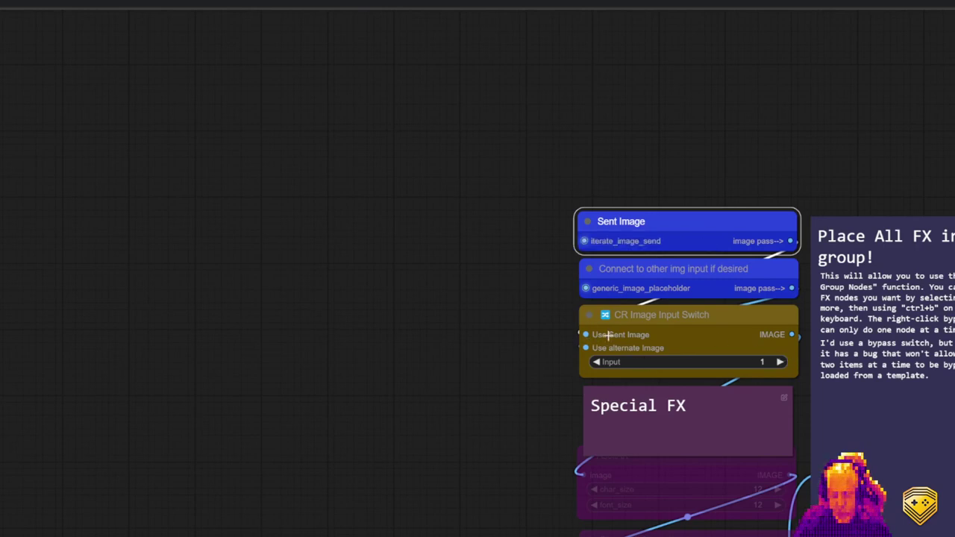
{"action": "scroll", "coordinate": [463, 408], "scroll_direction": "down", "scroll_amount": 5}
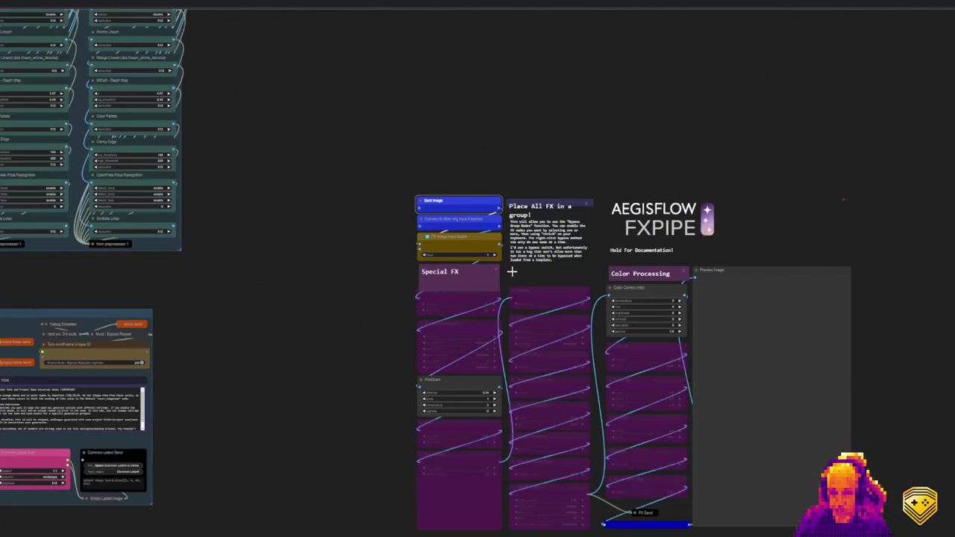
{"action": "scroll", "coordinate": [925, 330], "scroll_direction": "up", "scroll_amount": 1}
{"action": "scroll", "coordinate": [496, 290], "scroll_direction": "up", "scroll_amount": 3}
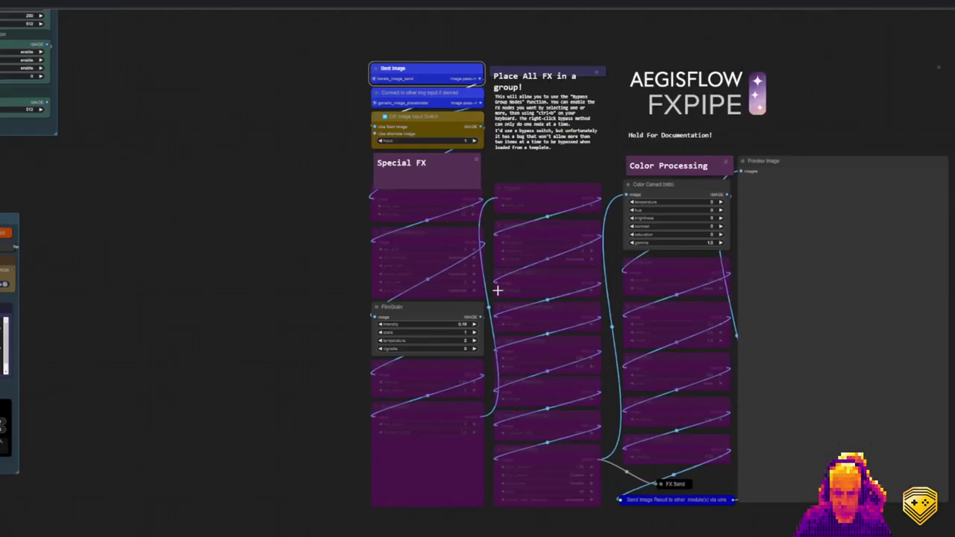
{"action": "scroll", "coordinate": [496, 290], "scroll_direction": "up", "scroll_amount": 1}
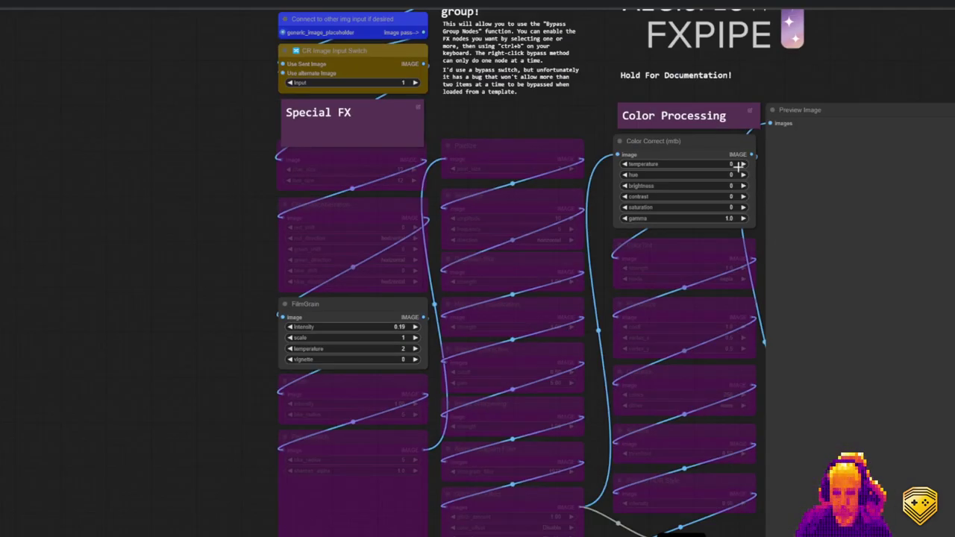
- Raise the Color Correct (mtb) saturation to 20 and check the grainy, saturated preview
{"action": "left_click", "coordinate": [741, 206]}
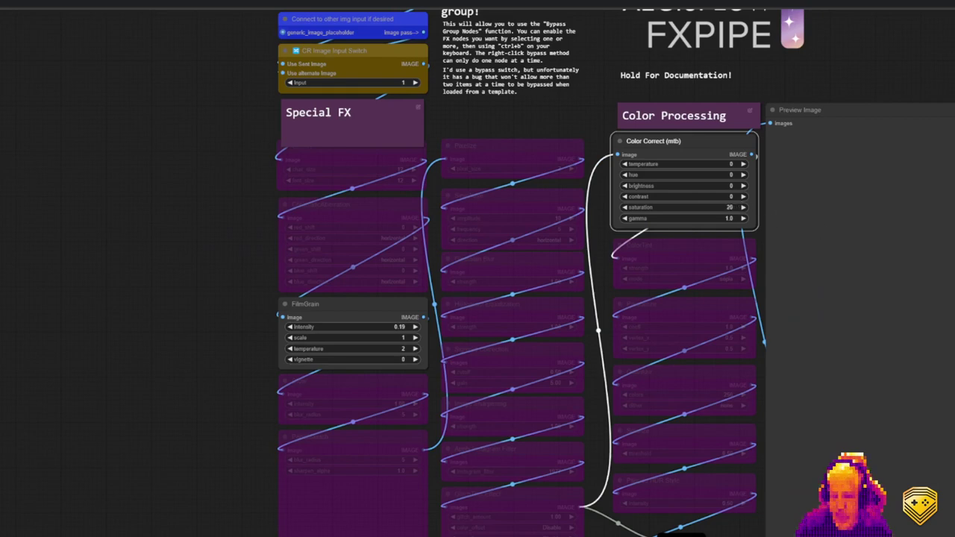
{"action": "scroll", "coordinate": [821, 230], "scroll_direction": "down", "scroll_amount": 5}
{"action": "left_click_drag", "start_coordinate": [821, 229], "coordinate": [751, 144]}
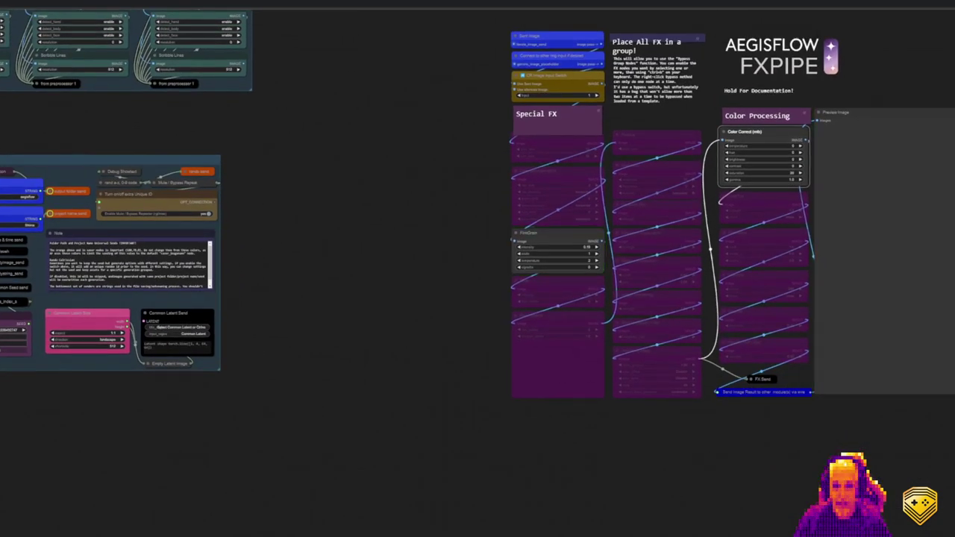
{"action": "scroll", "coordinate": [762, 224], "scroll_direction": "up", "scroll_amount": 5}
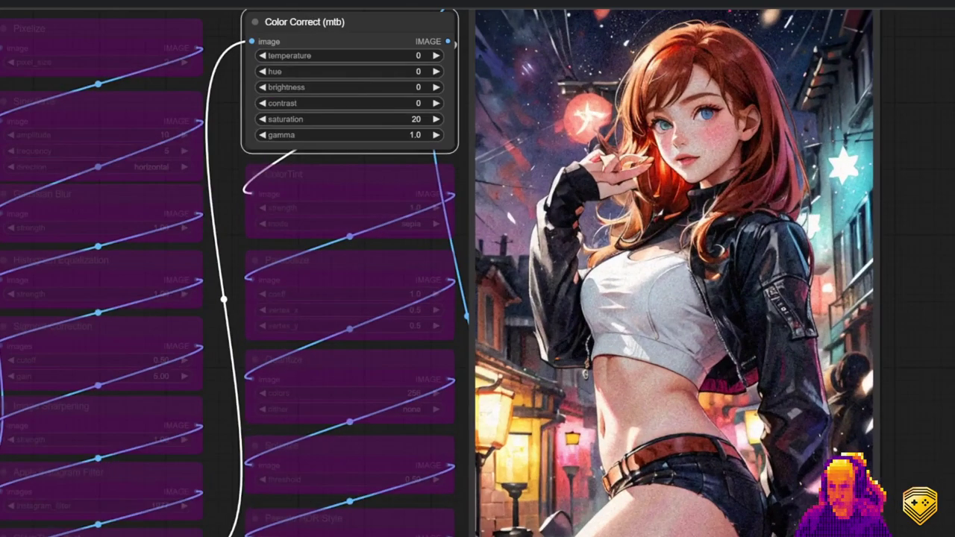
{"action": "scroll", "coordinate": [778, 251], "scroll_direction": "down", "scroll_amount": 5}
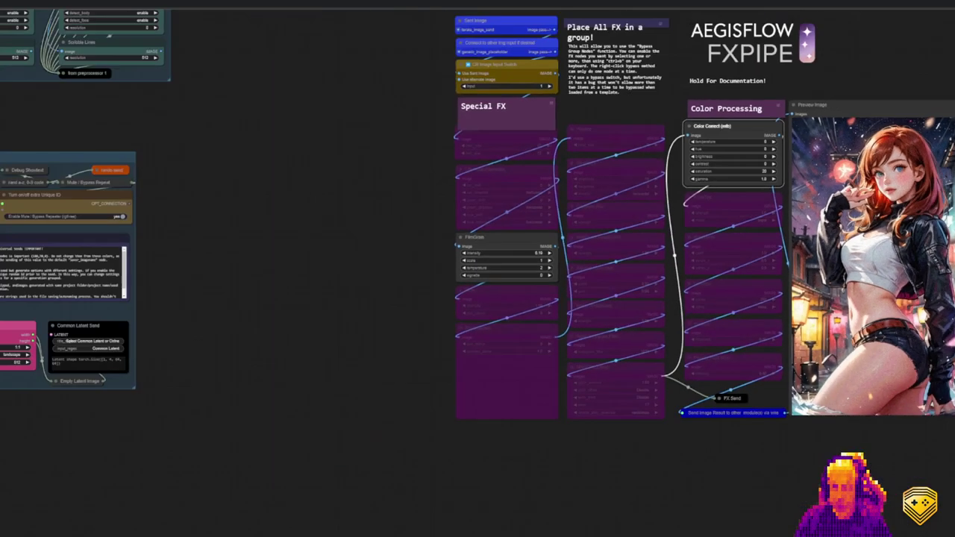
{"action": "left_click_drag", "start_coordinate": [933, 417], "coordinate": [779, 250]}
{"action": "scroll", "coordinate": [778, 250], "scroll_direction": "down", "scroll_amount": 5}
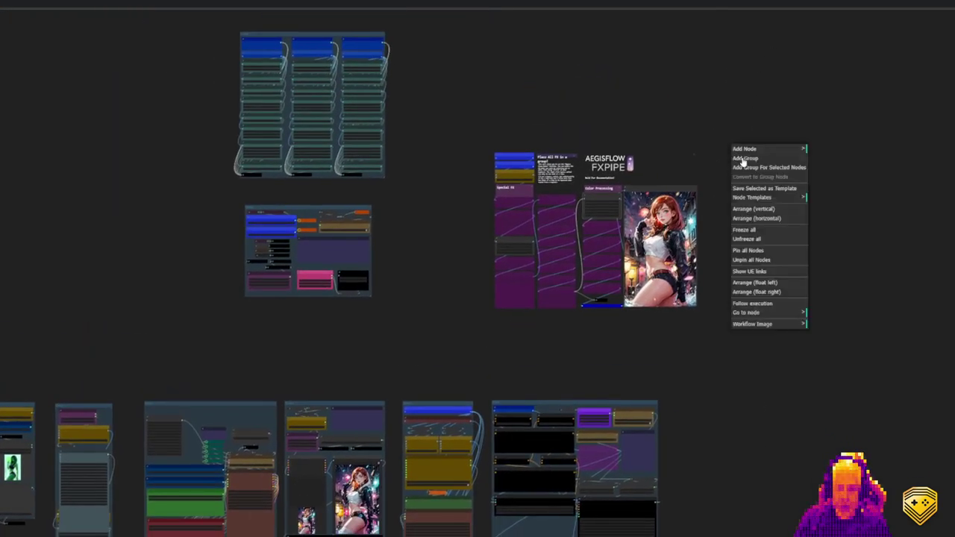
- Add an Aegisflow Image Pass node via search 'aeg' and rename its input to iterate_image_send
{"action": "left_click", "coordinate": [718, 158]}
{"action": "scroll", "coordinate": [724, 169], "scroll_direction": "up", "scroll_amount": 10}
{"action": "right_click", "coordinate": [690, 148]}
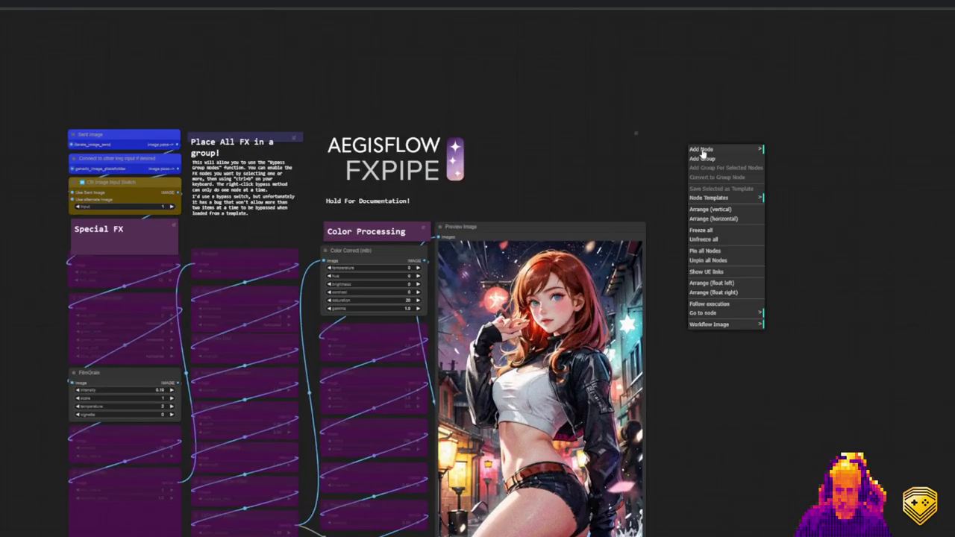
{"action": "left_click", "coordinate": [691, 146]}
{"action": "type", "text": "ae"}
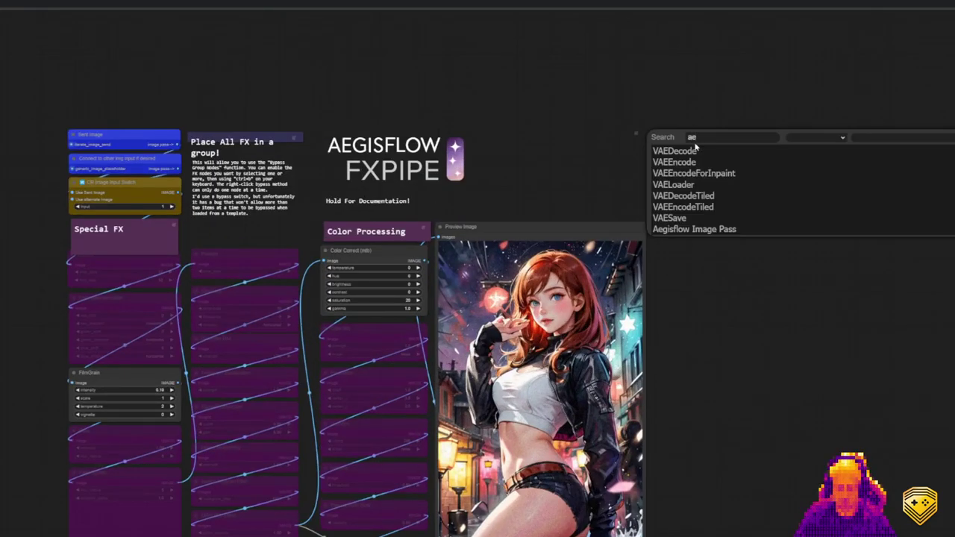
{"action": "type", "text": "g"}
{"action": "key", "text": "Return"}
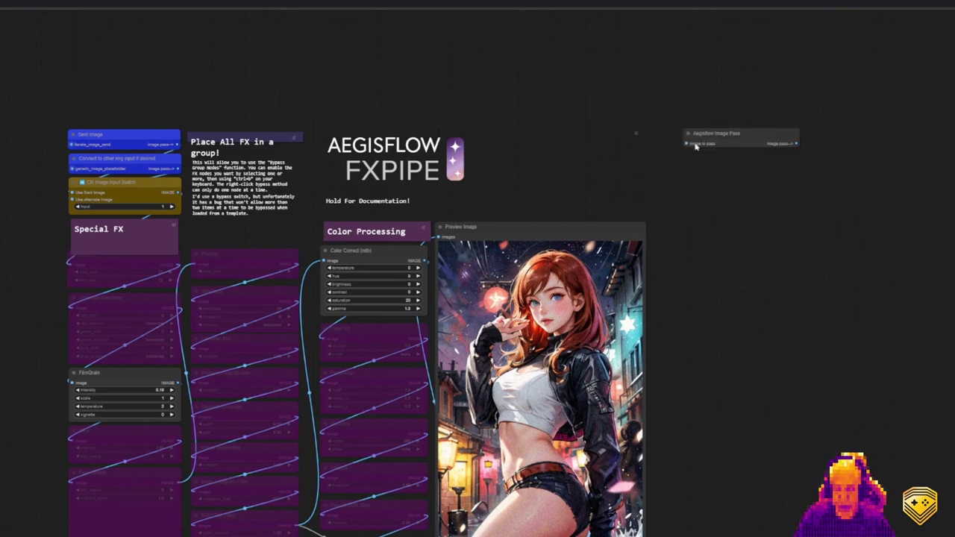
{"action": "double_click", "coordinate": [686, 143]}
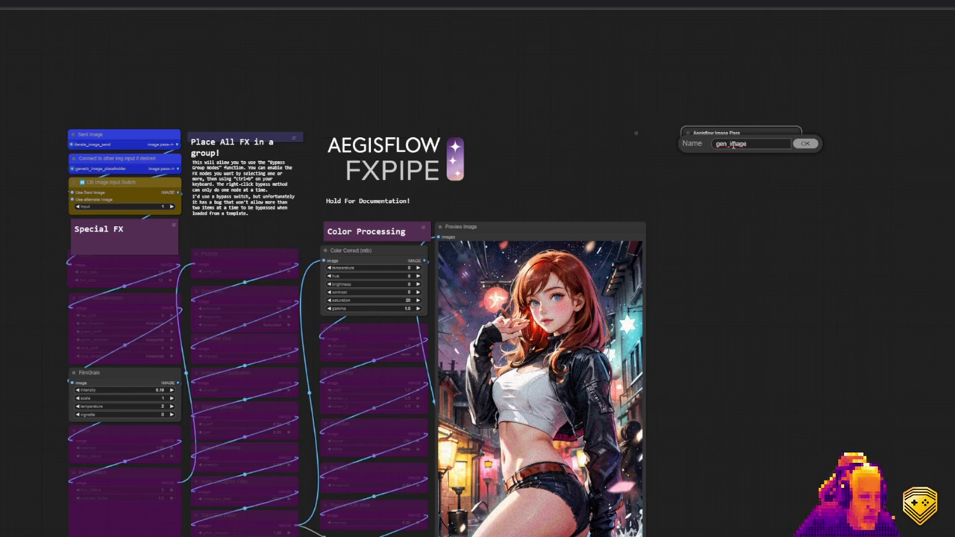
{"action": "double_click", "coordinate": [733, 145]}
{"action": "key", "text": "ctrl+v"}
{"action": "left_click", "coordinate": [806, 144]}
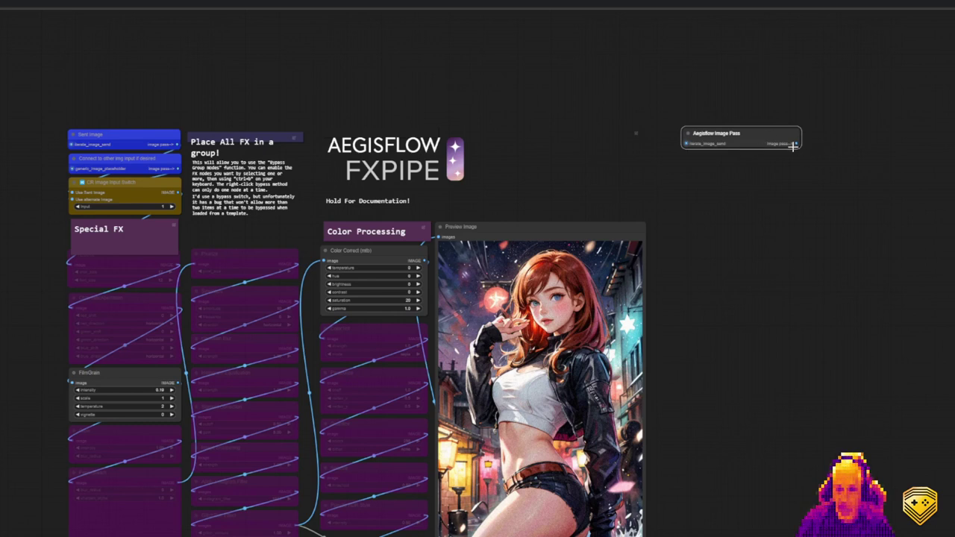
- Connect the image pass output to a new Preview Image node placed beside it
{"action": "left_click_drag", "start_coordinate": [799, 144], "coordinate": [741, 273]}
{"action": "left_click", "coordinate": [776, 123]}
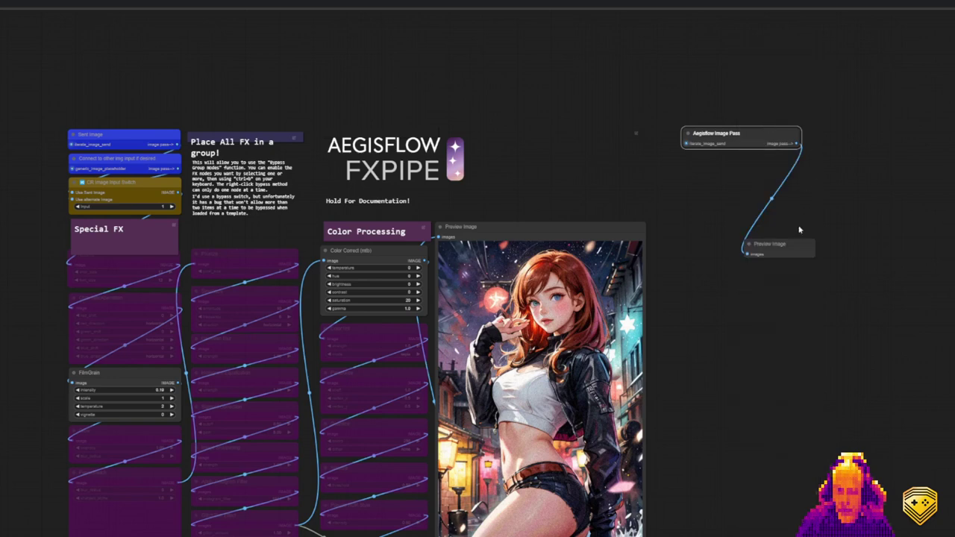
{"action": "left_click_drag", "start_coordinate": [792, 244], "coordinate": [740, 241]}
- Enlarge the new Preview Image node to full size and zoom to compare it with the FXPipe preview
{"action": "scroll", "coordinate": [810, 330], "scroll_direction": "down", "scroll_amount": 5}
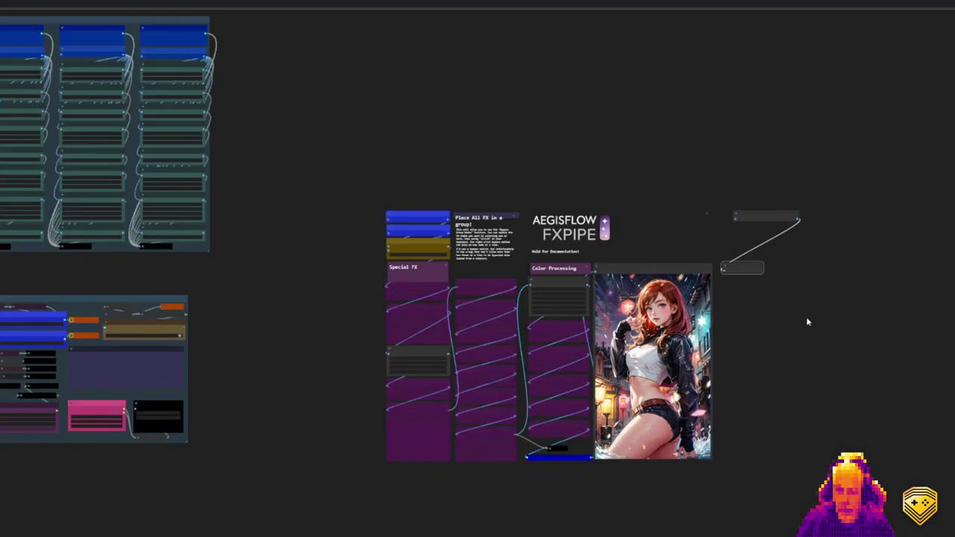
{"action": "left_click_drag", "start_coordinate": [809, 330], "coordinate": [748, 296]}
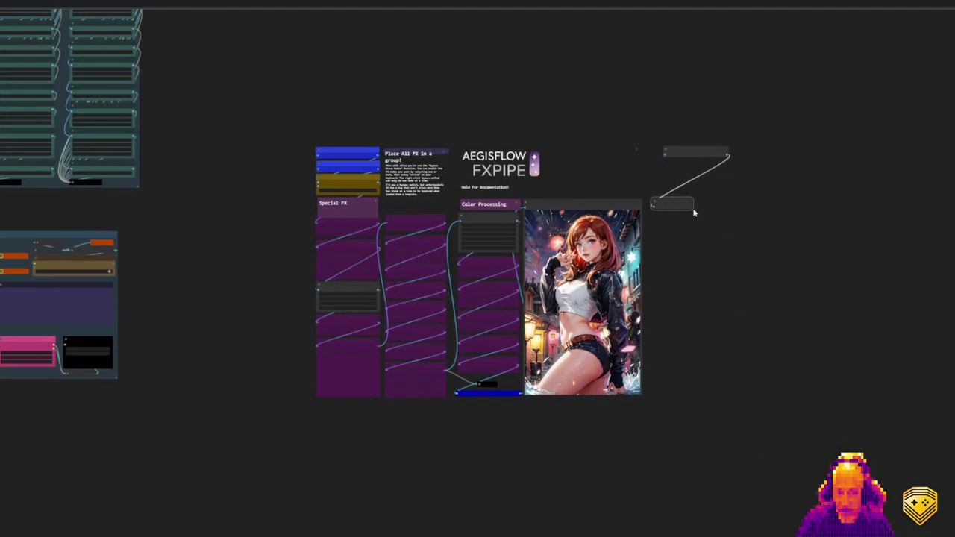
{"action": "left_click_drag", "start_coordinate": [693, 209], "coordinate": [780, 397]}
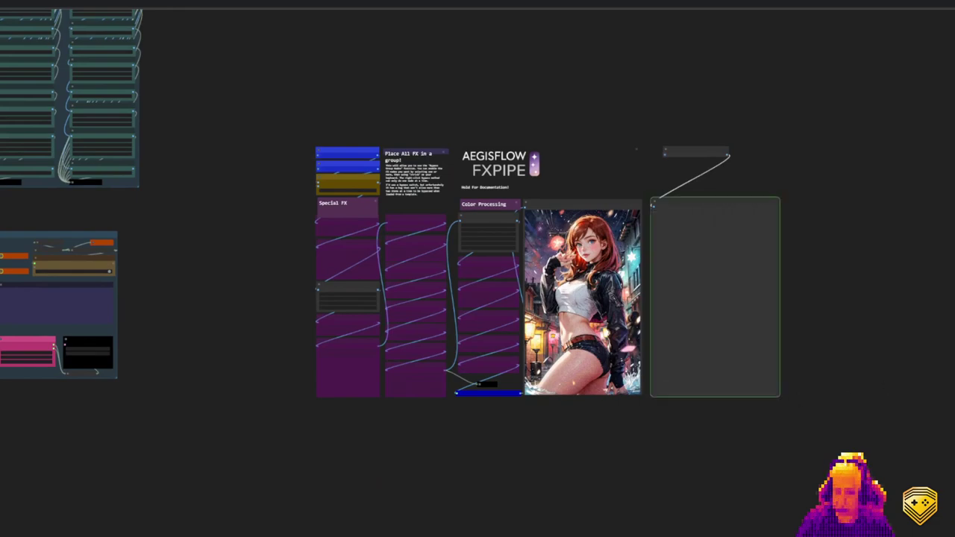
{"action": "scroll", "coordinate": [849, 221], "scroll_direction": "up", "scroll_amount": 10}
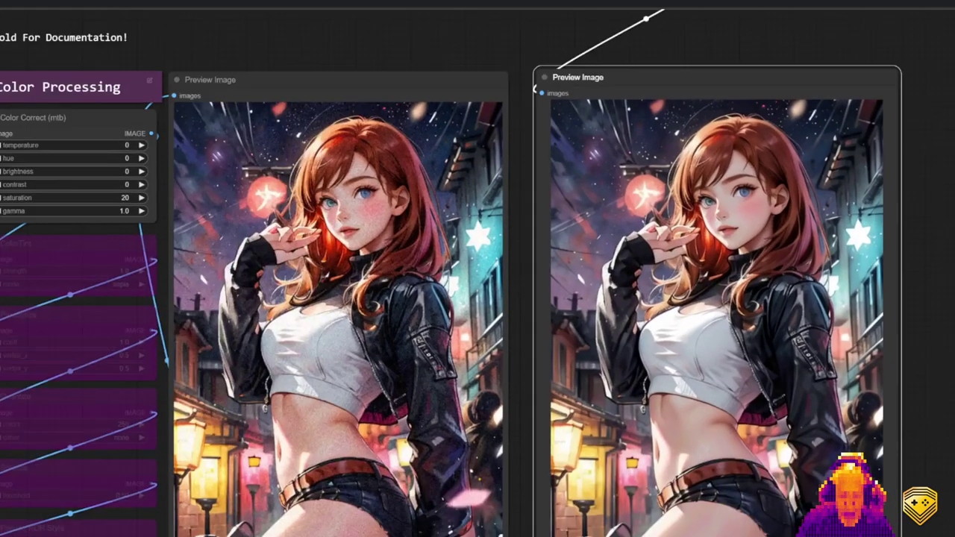
{"action": "scroll", "coordinate": [834, 82], "scroll_direction": "down", "scroll_amount": 4}
{"action": "scroll", "coordinate": [834, 82], "scroll_direction": "up", "scroll_amount": 1}
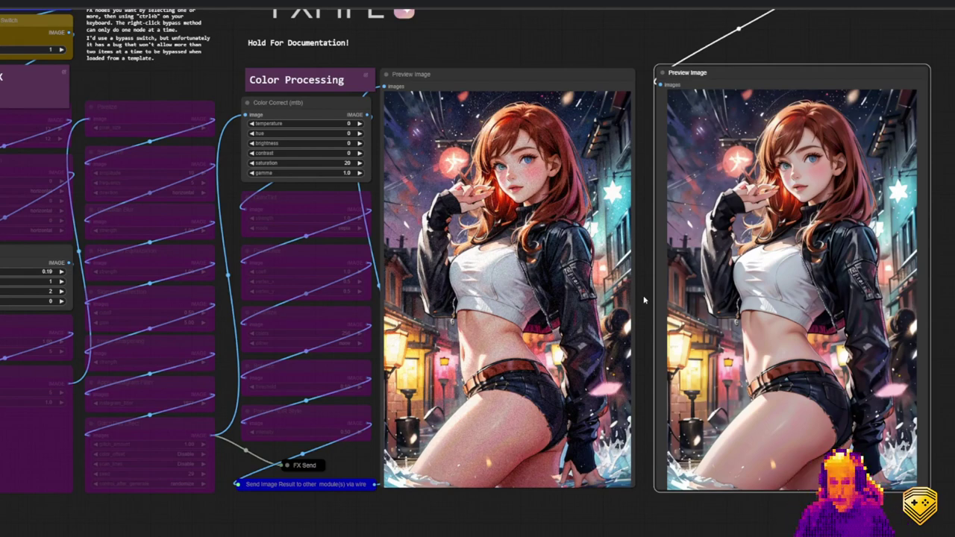
{"action": "scroll", "coordinate": [644, 300], "scroll_direction": "down", "scroll_amount": 4}
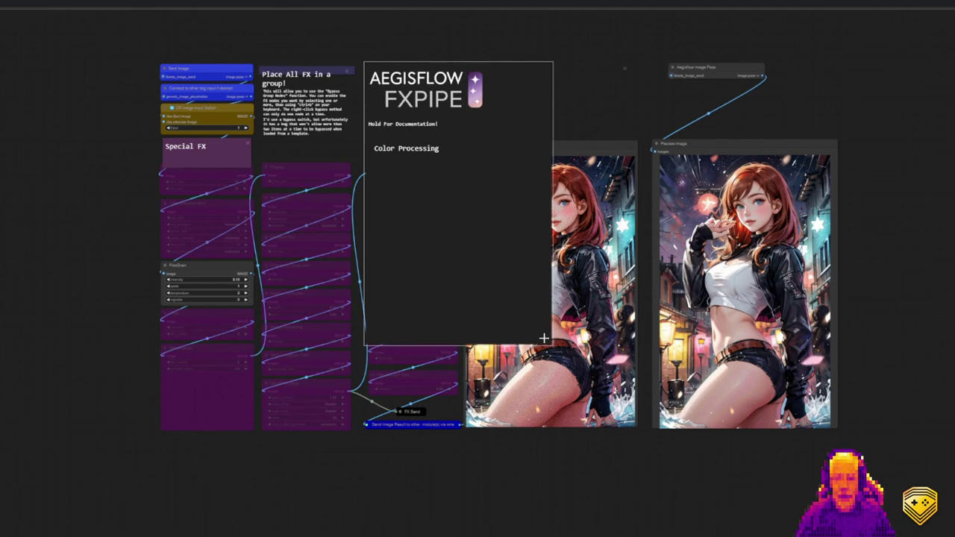
- Dismiss the FXPipe documentation popup and drag the small settings group rightward toward FXPipe
{"action": "left_click", "coordinate": [539, 412]}
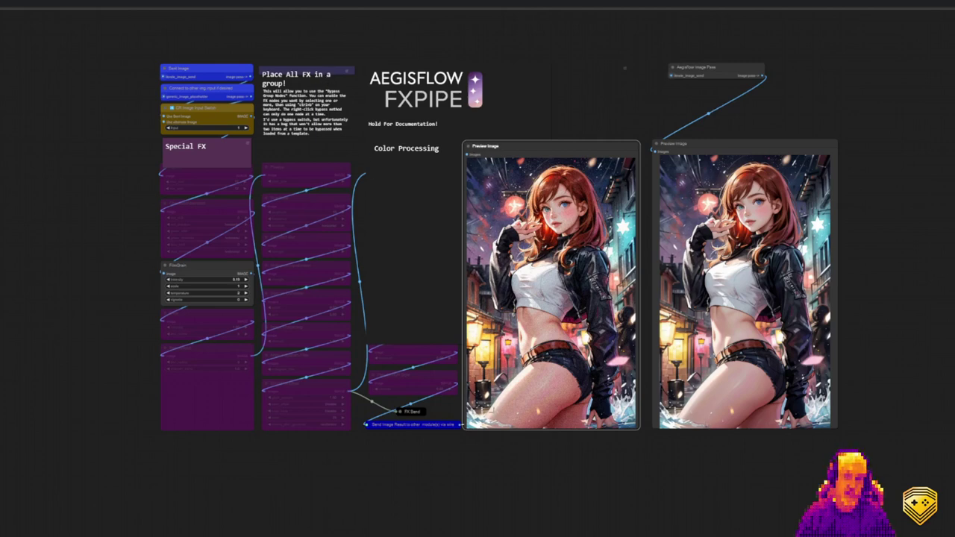
{"action": "scroll", "coordinate": [488, 398], "scroll_direction": "down", "scroll_amount": 4}
{"action": "left_click_drag", "start_coordinate": [351, 466], "coordinate": [652, 503]}
{"action": "left_click_drag", "start_coordinate": [316, 302], "coordinate": [468, 321]}
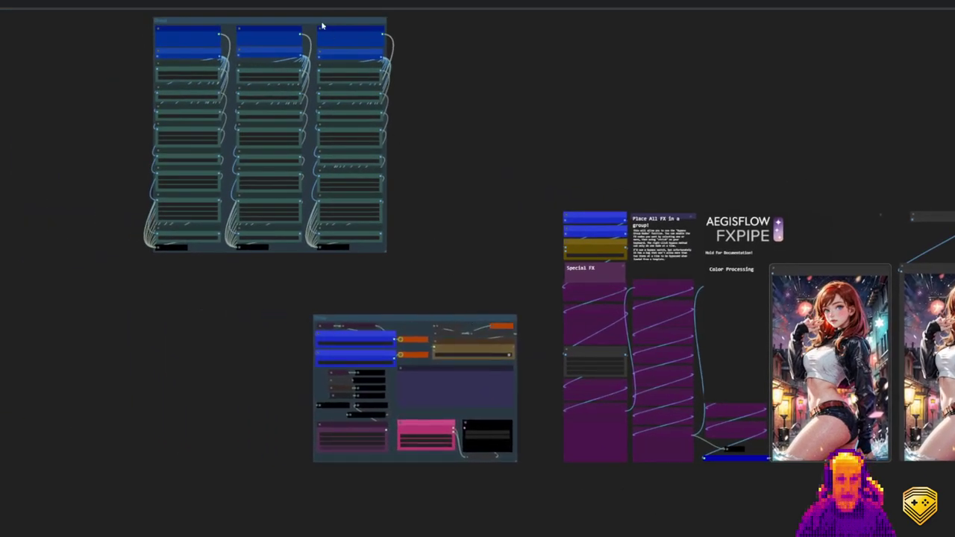
- Move the three-column ControlNet group above the small settings group, then view the lower row of groups
{"action": "left_click_drag", "start_coordinate": [322, 26], "coordinate": [453, 67]}
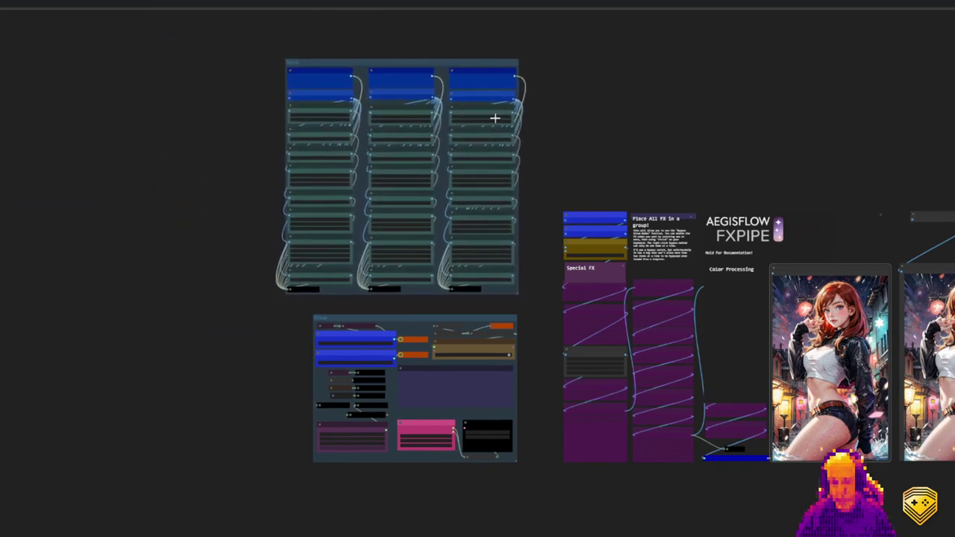
{"action": "scroll", "coordinate": [677, 199], "scroll_direction": "down", "scroll_amount": 3}
{"action": "scroll", "coordinate": [877, 437], "scroll_direction": "down", "scroll_amount": 2}
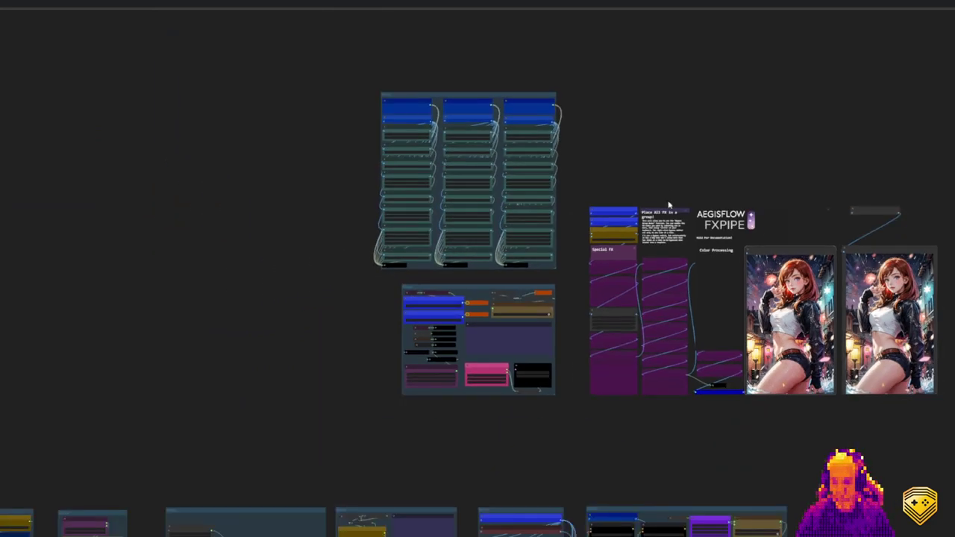
{"action": "scroll", "coordinate": [877, 437], "scroll_direction": "up", "scroll_amount": 1}
{"action": "scroll", "coordinate": [877, 438], "scroll_direction": "up", "scroll_amount": 1}
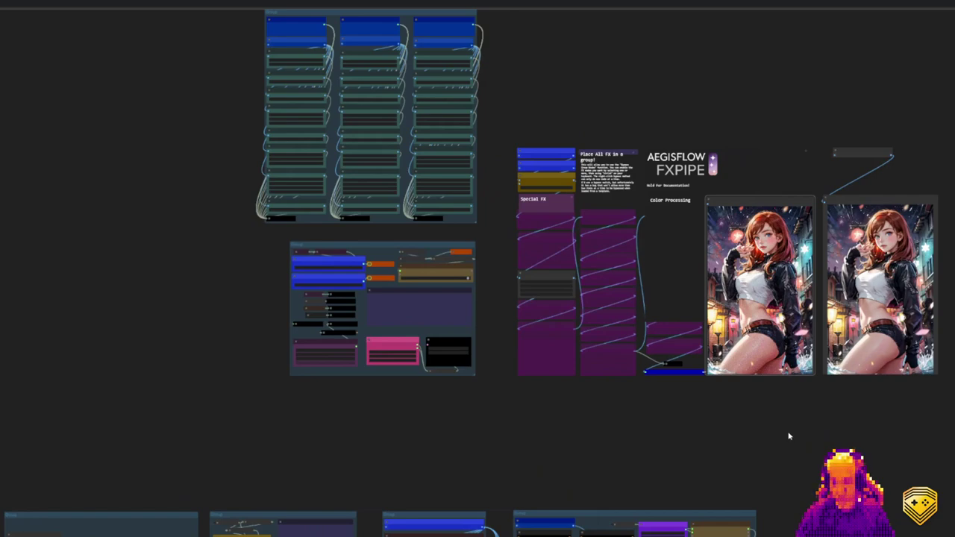
{"action": "left_click_drag", "start_coordinate": [667, 453], "coordinate": [738, 386]}
{"action": "left_click_drag", "start_coordinate": [448, 405], "coordinate": [744, 332]}
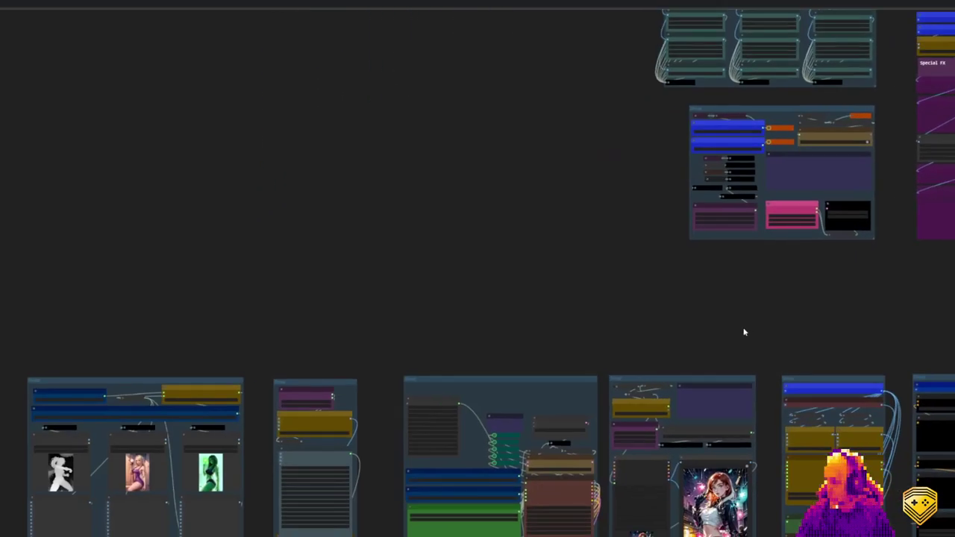